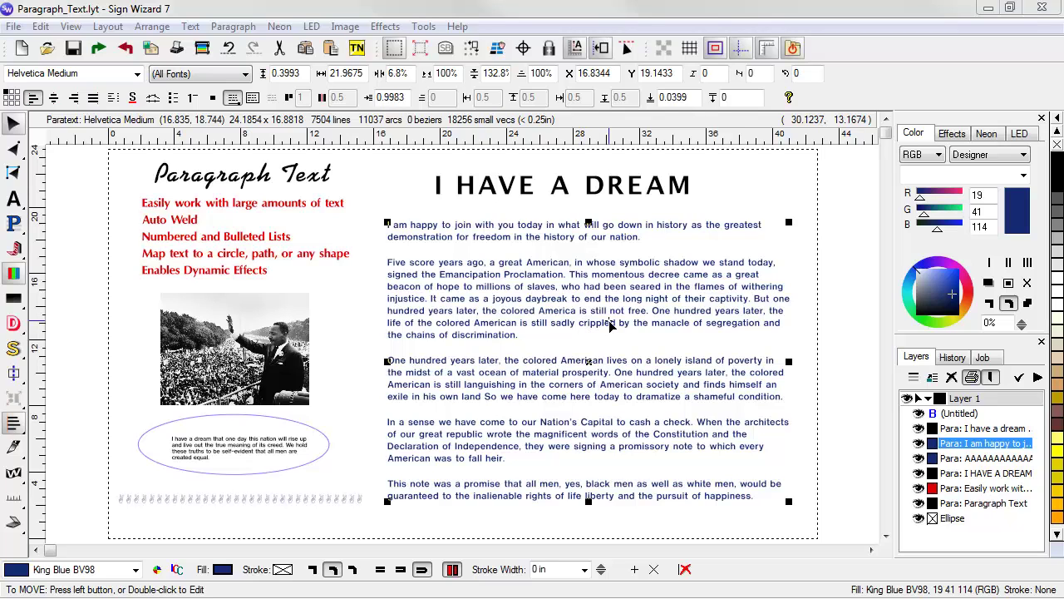
- Nudge the 'I am happy to join' paragraph up and right to X 16.9852, Y 19.4951
left_click_drag(595, 308, 608, 310)
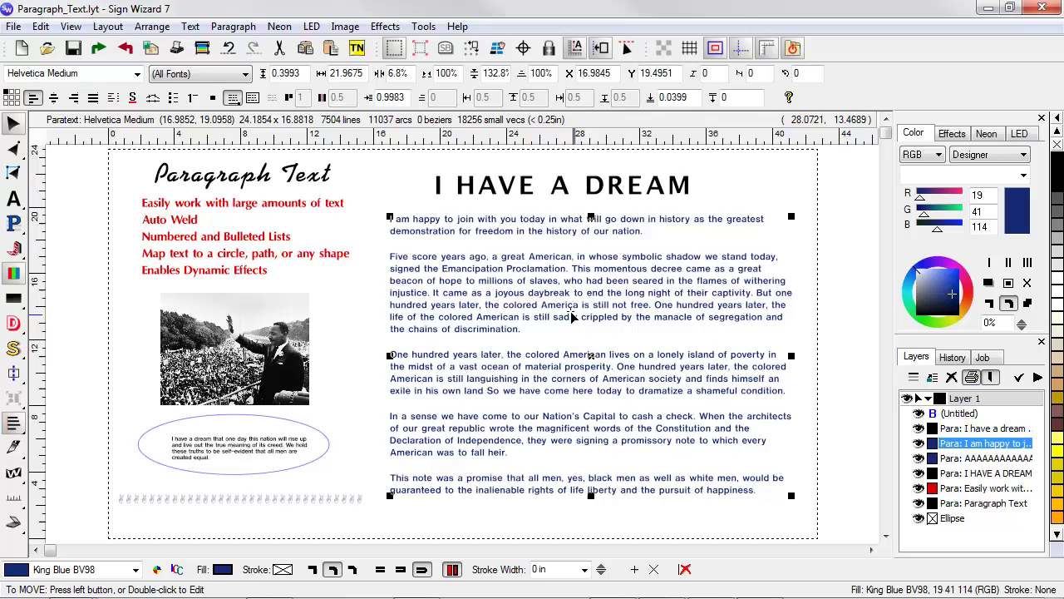
- Tighten the speech text's line spacing and letter spacing
double_click(582, 299)
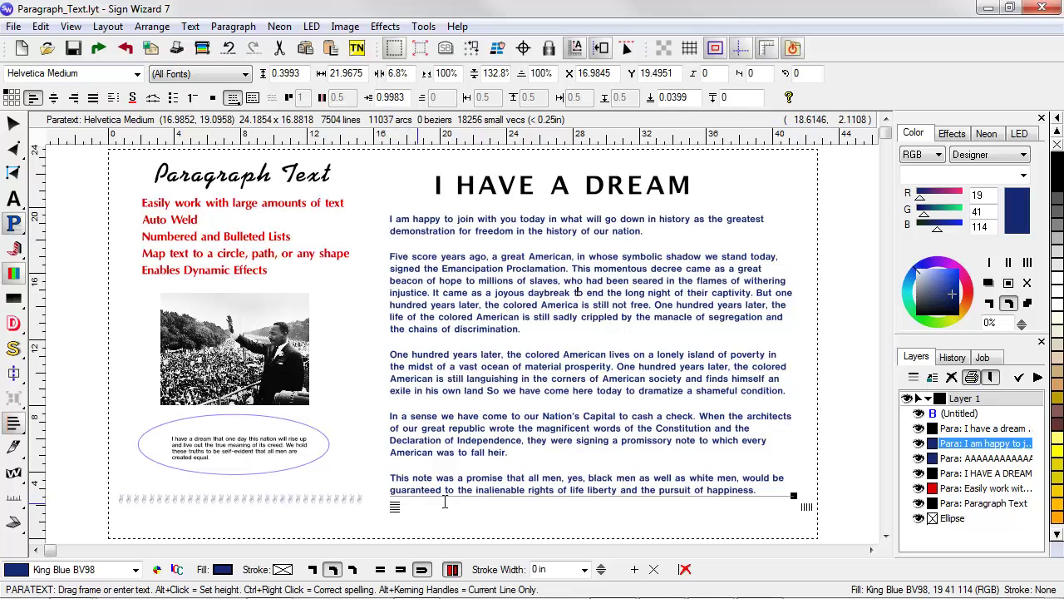
left_click_drag(406, 508, 419, 411)
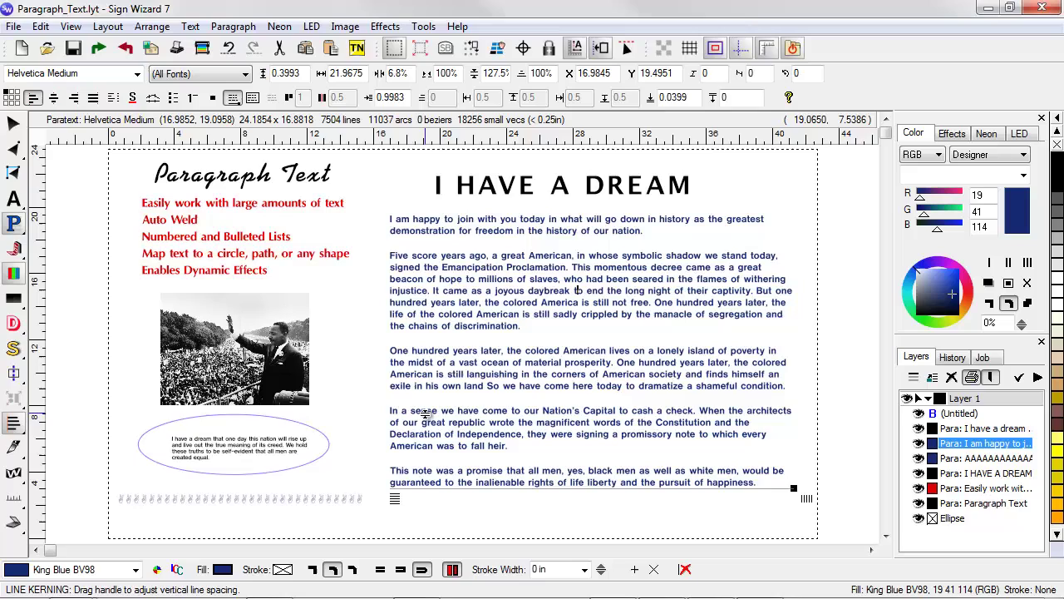
mouse_move(806, 498)
left_mouse_down()
mouse_move(828, 498)
mouse_move(796, 496)
left_mouse_up()
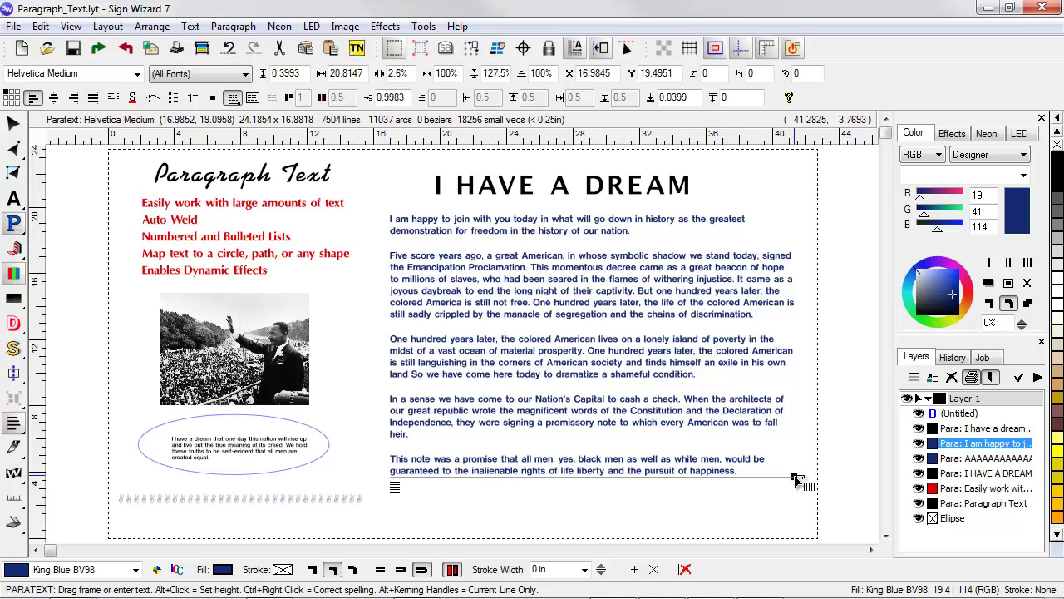
- Try a new wrap width, turn wrapping off, then flow the text inside a paragraph frame
mouse_move(796, 480)
left_mouse_down()
mouse_move(894, 468)
mouse_move(768, 476)
mouse_move(874, 468)
mouse_move(726, 460)
mouse_move(736, 490)
mouse_move(765, 502)
mouse_move(790, 493)
left_mouse_up()
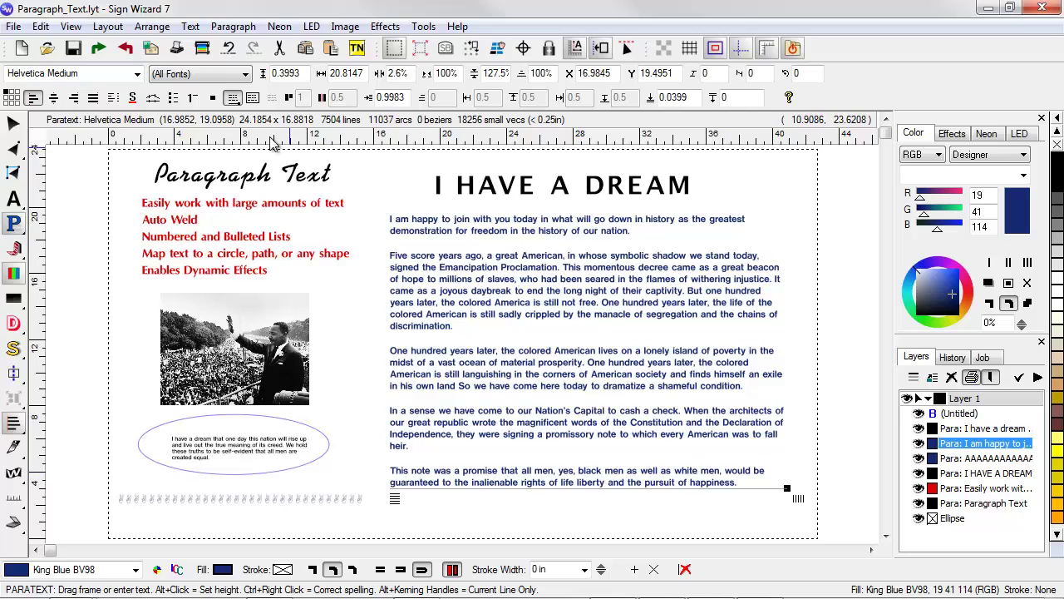
left_click(235, 98)
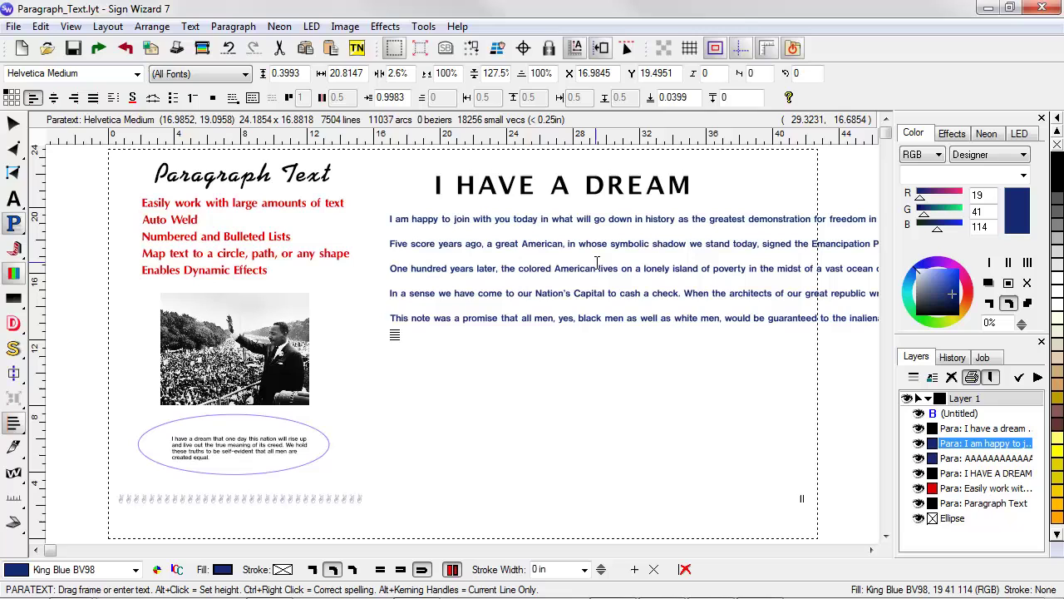
left_click(234, 98)
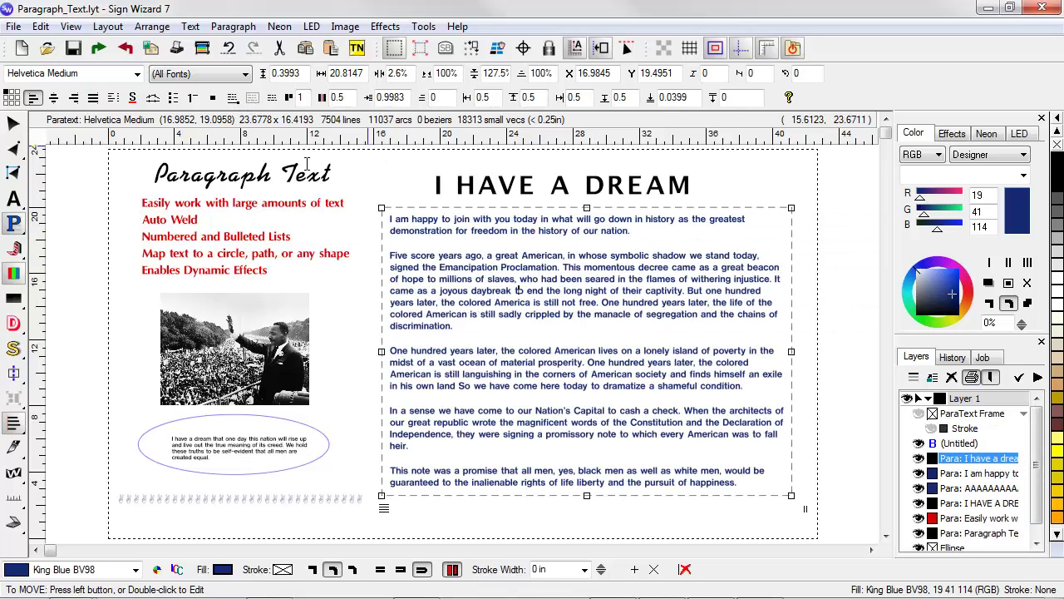
- Enlarge the speech frame, use 2 columns with gap 1, and widen letter spacing to 12.3%
left_click_drag(791, 351, 805, 368)
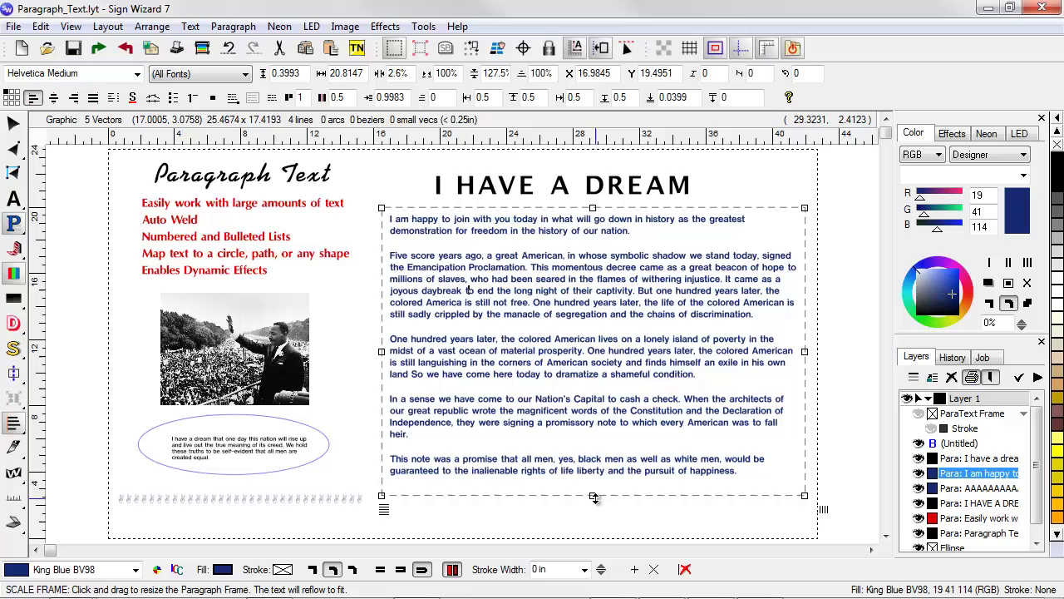
mouse_move(592, 495)
left_mouse_down()
mouse_move(594, 535)
mouse_move(592, 497)
left_mouse_up()
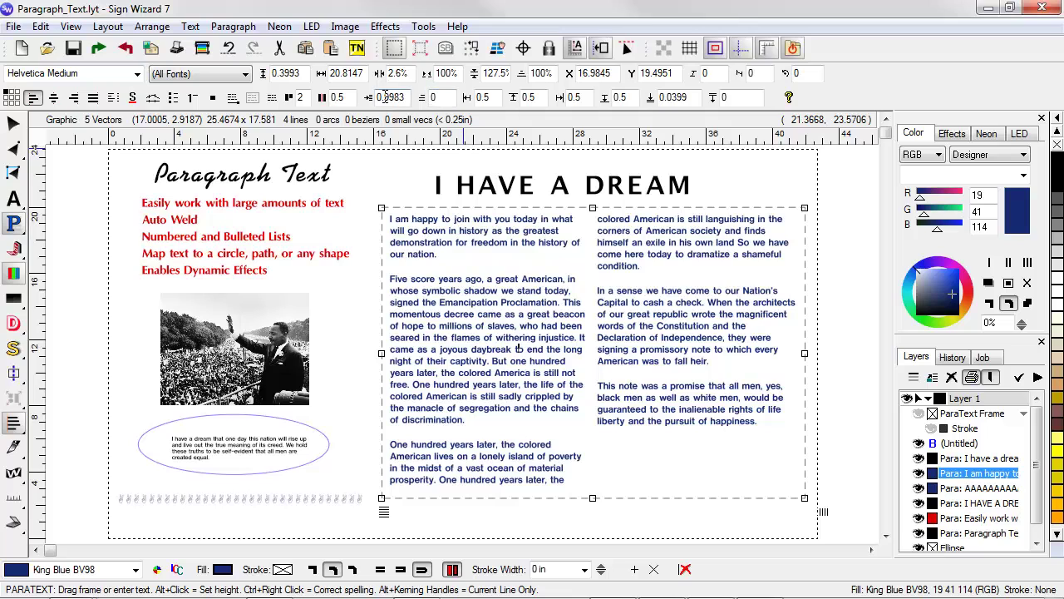
double_click(349, 98)
key("Return")
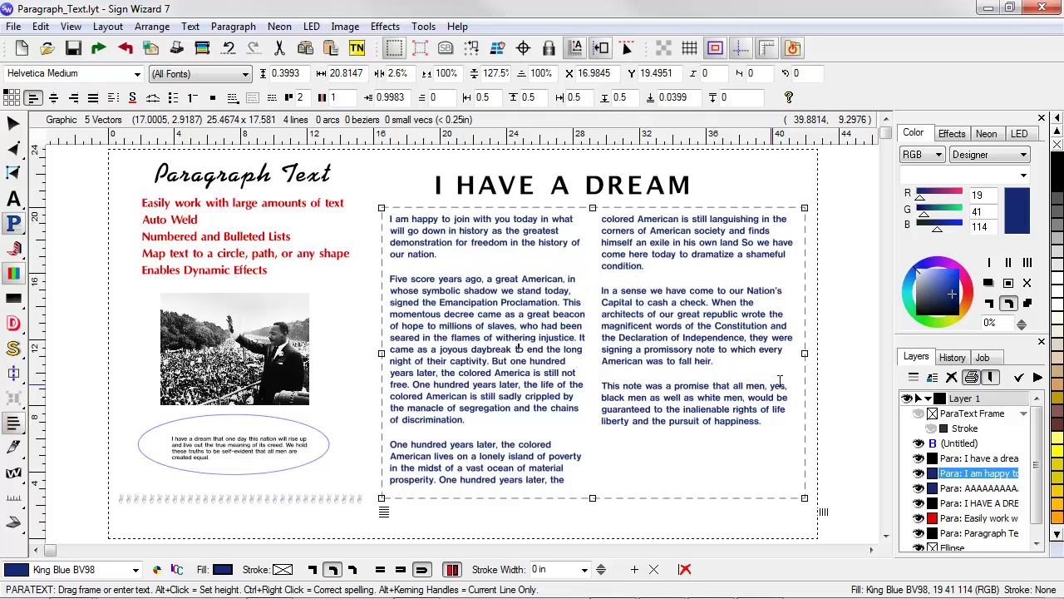
left_click_drag(828, 511, 847, 511)
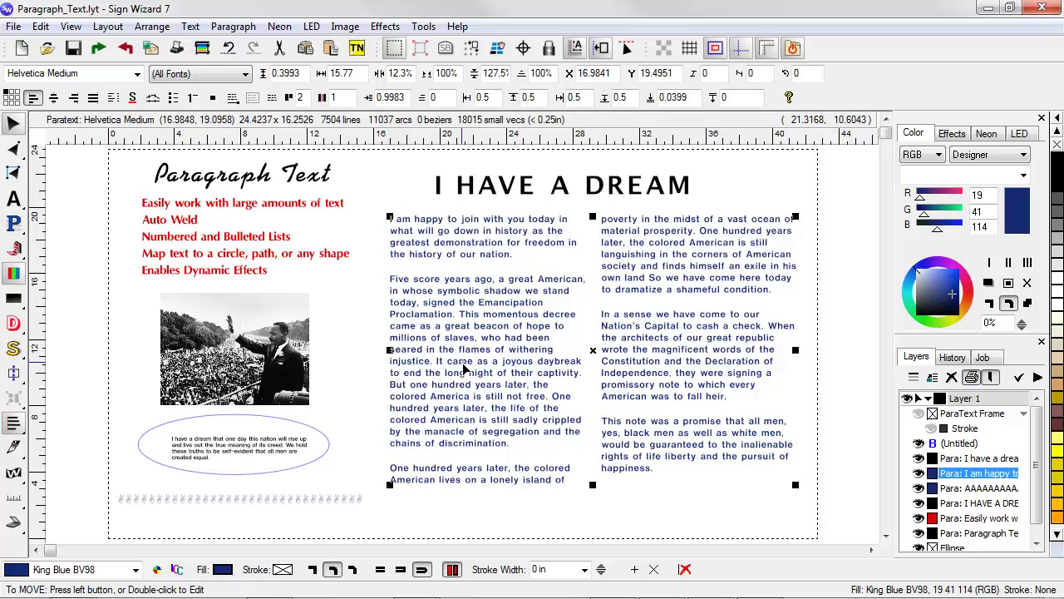
- Delete the two-column speech paragraph and reposition the I HAVE A DREAM heading
left_click_drag(460, 370, 650, 397)
key("Delete")
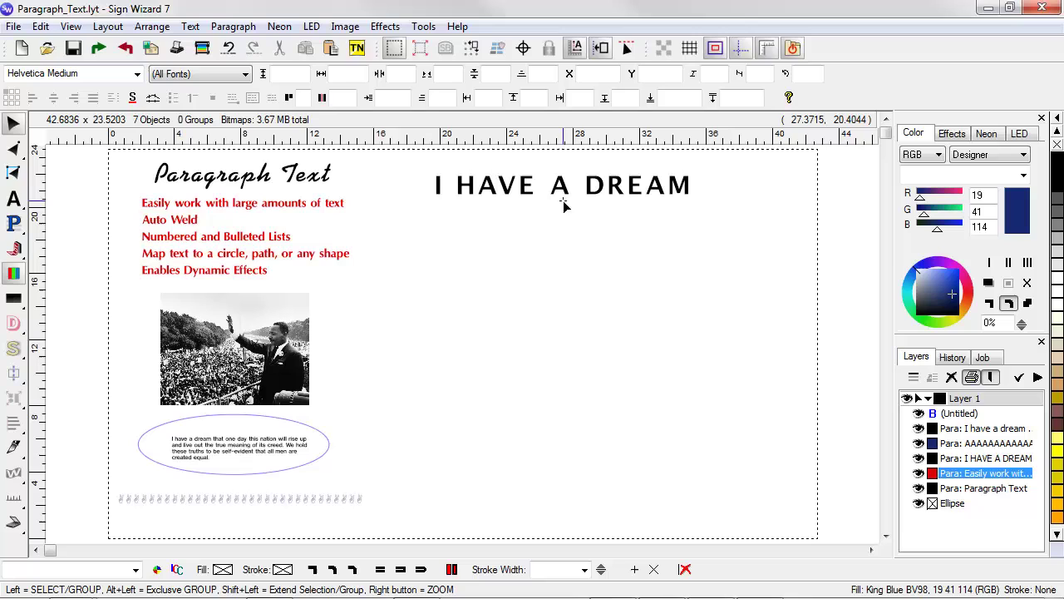
left_click_drag(547, 193, 561, 309)
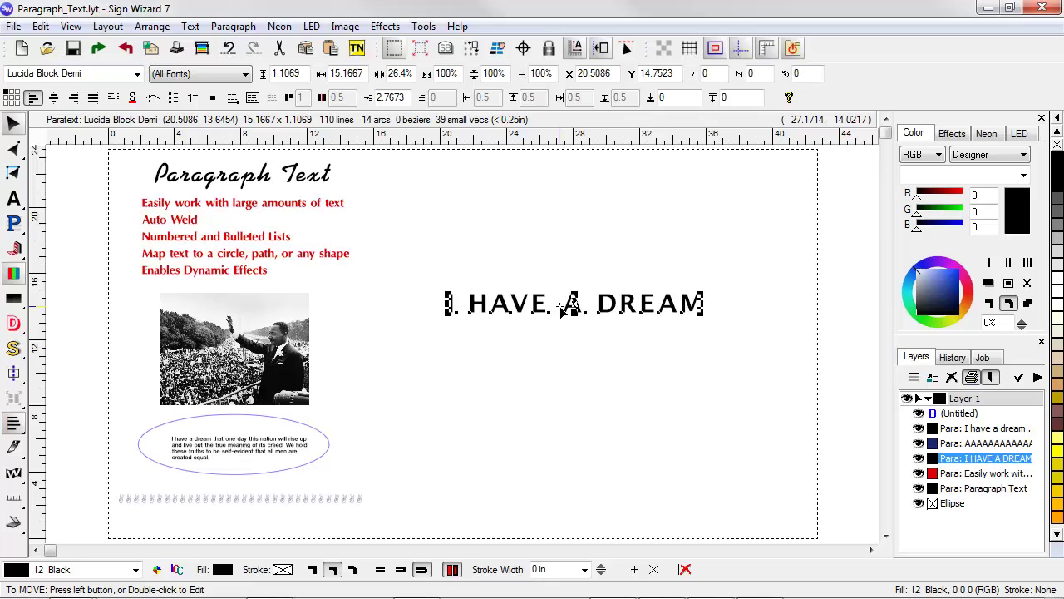
right_click(432, 274)
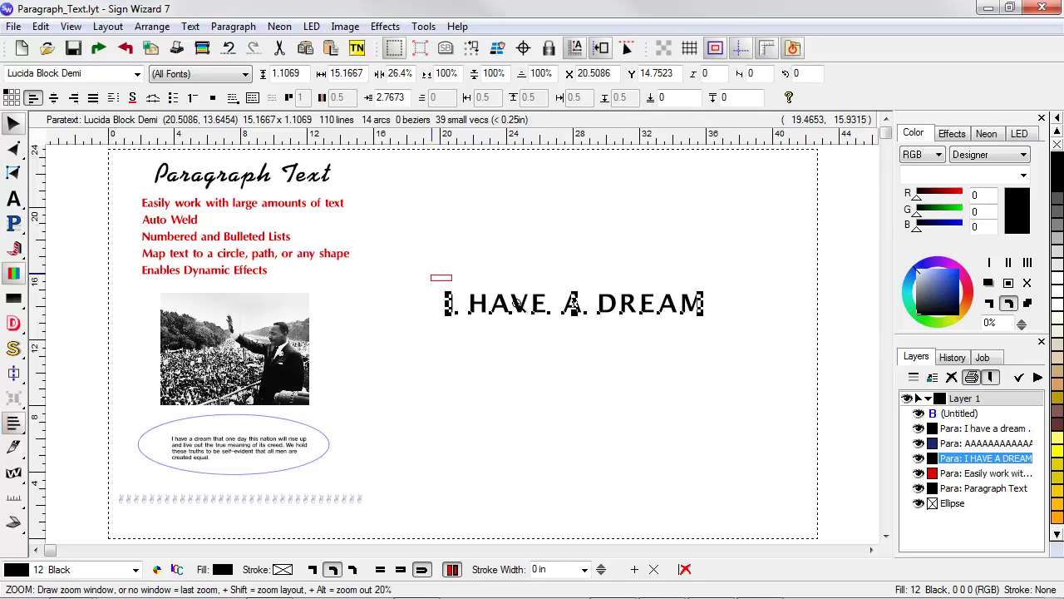
left_click_drag(432, 275, 720, 355)
left_click_drag(624, 341, 590, 240)
key("F4")
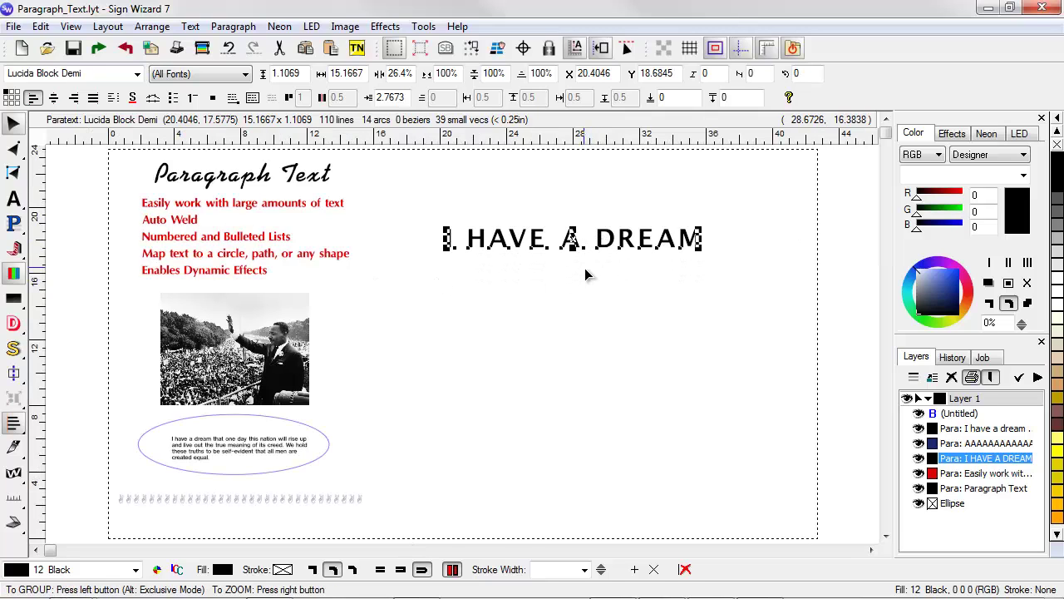
- Wrap the I HAVE A DREAM heading around a circle with Map to Circle
left_click(234, 27)
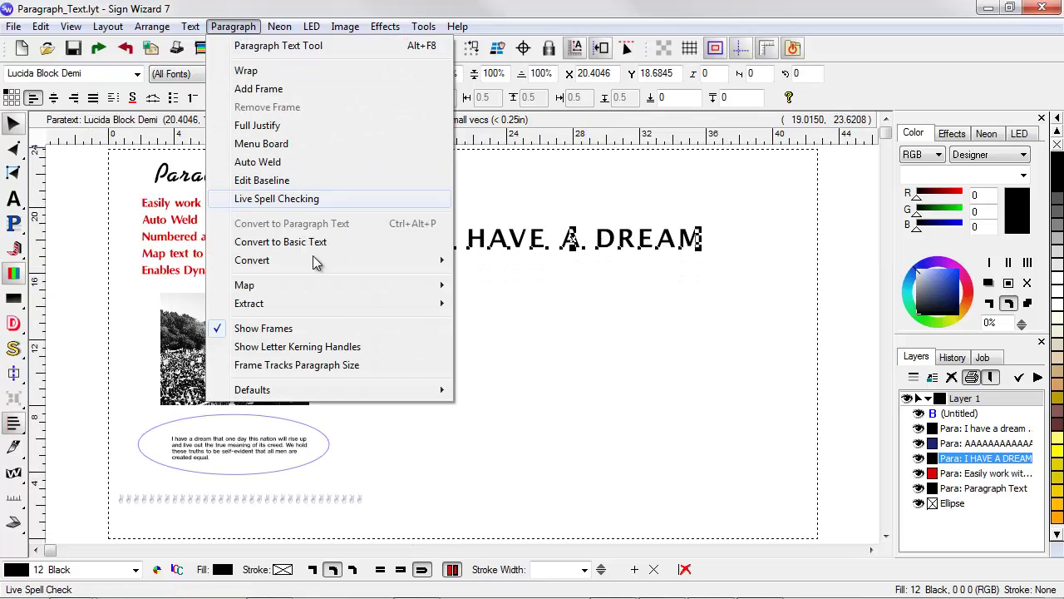
mouse_move(327, 285)
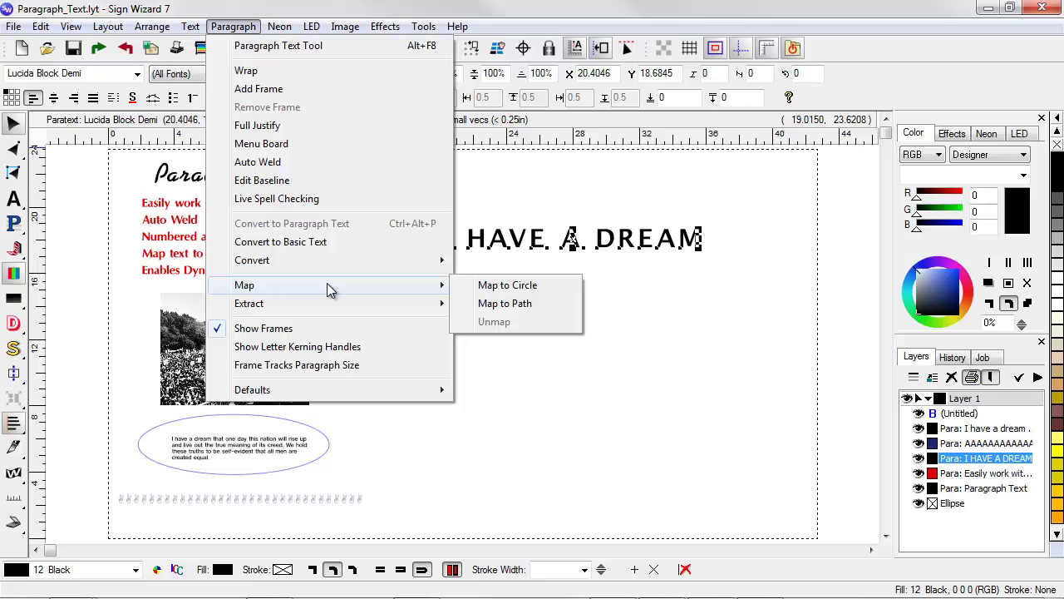
left_click(520, 286)
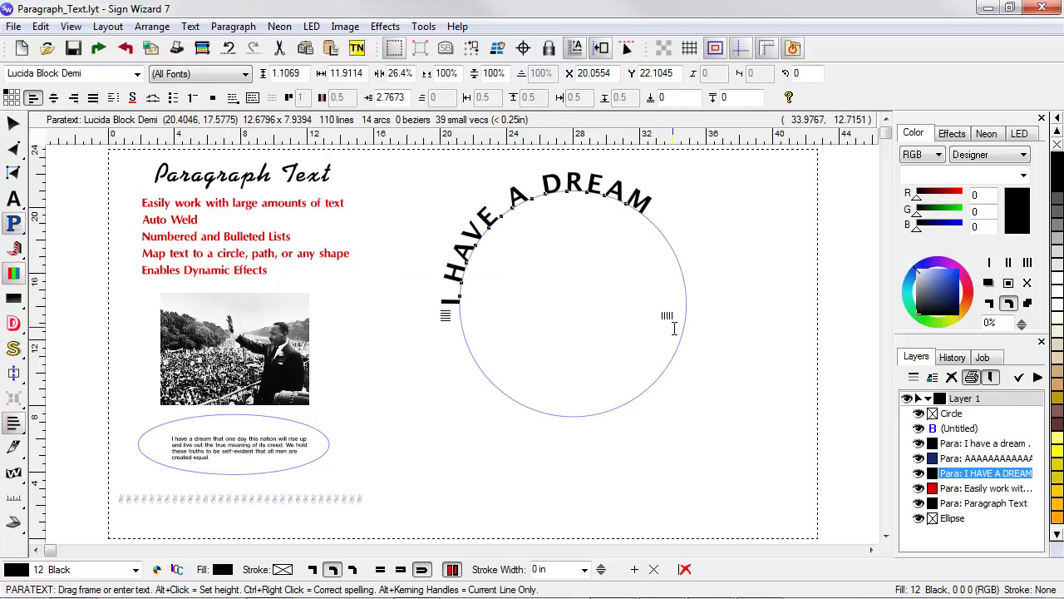
- Spread the heading's letters, enlarge the arced text and shrink the circle to 8.3429
left_click_drag(670, 317, 719, 340)
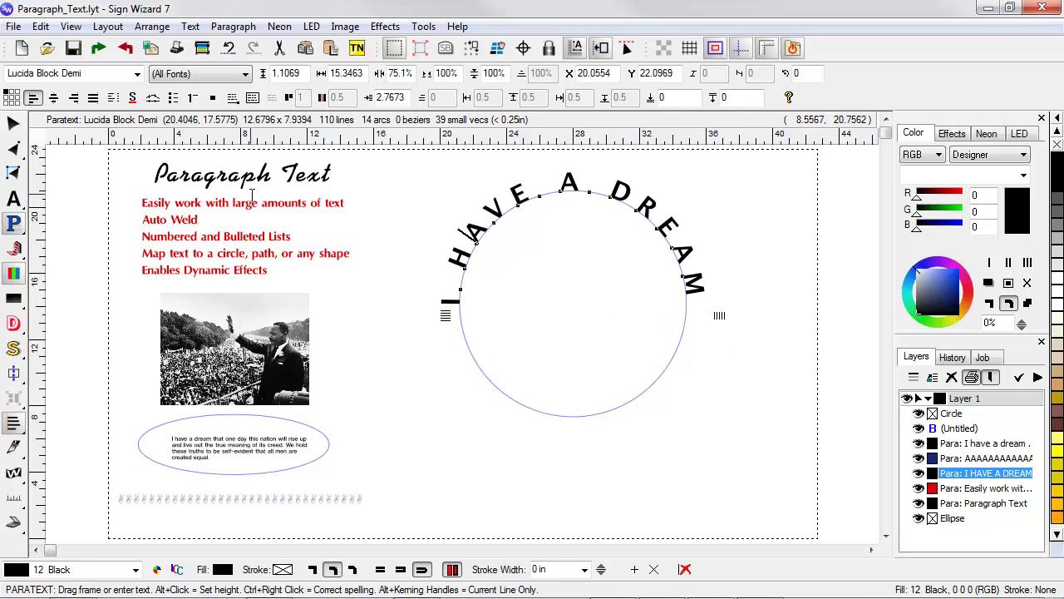
left_click(13, 123)
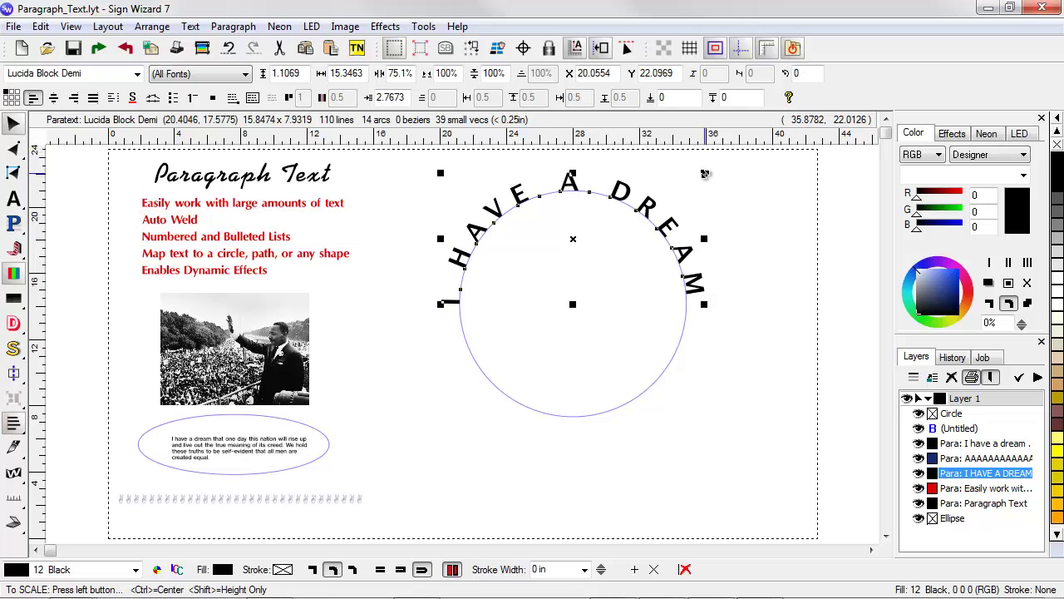
left_click_drag(705, 172, 757, 175)
left_click_drag(645, 260, 672, 277)
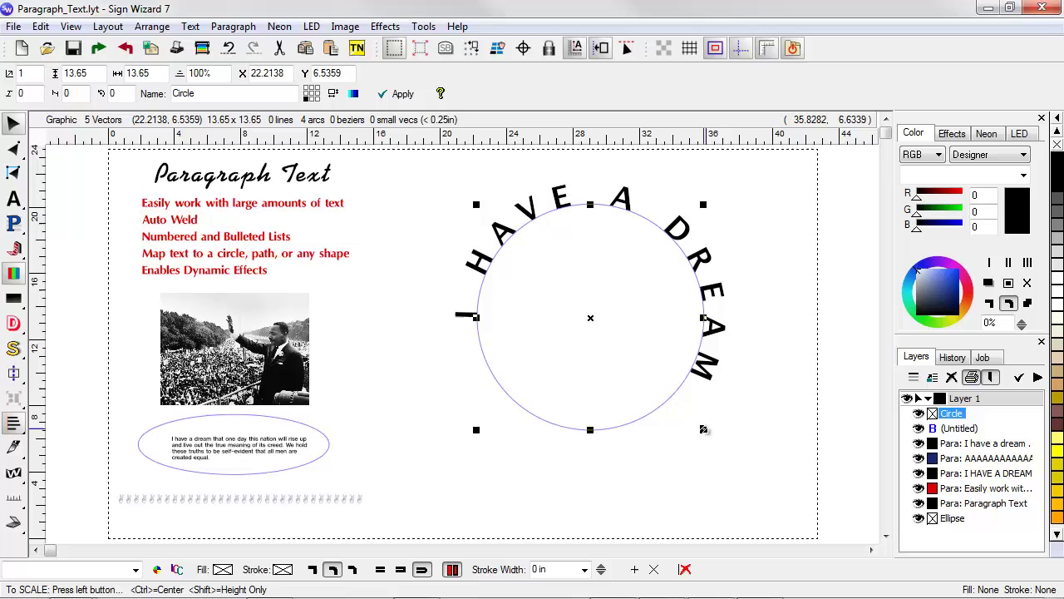
left_click_drag(703, 430, 617, 344)
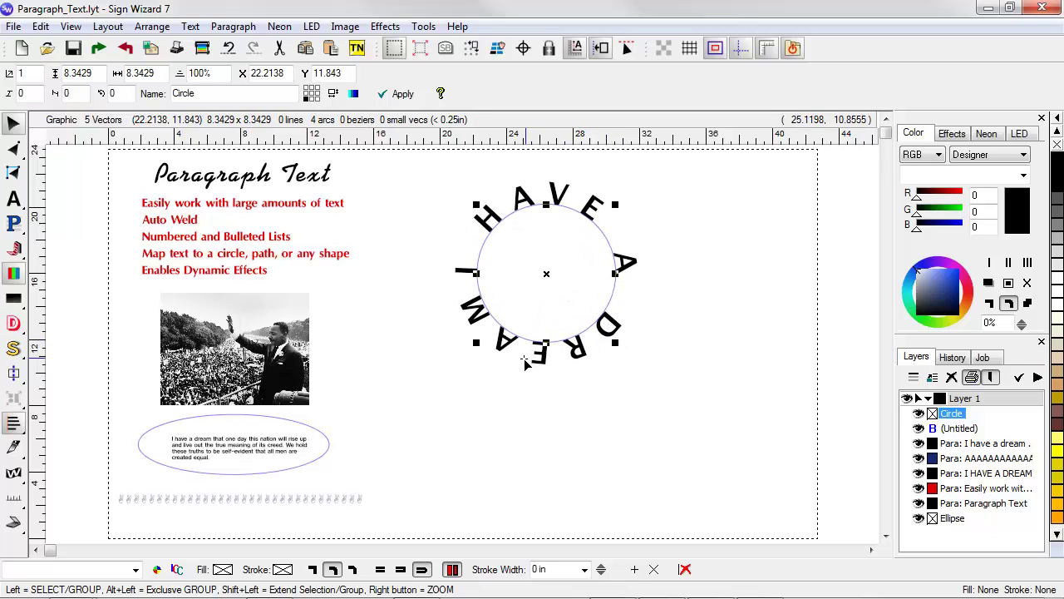
- Tighten the heading's letter spacing to -9.2% so it arcs over the circle's top
left_click(13, 223)
left_click(624, 333)
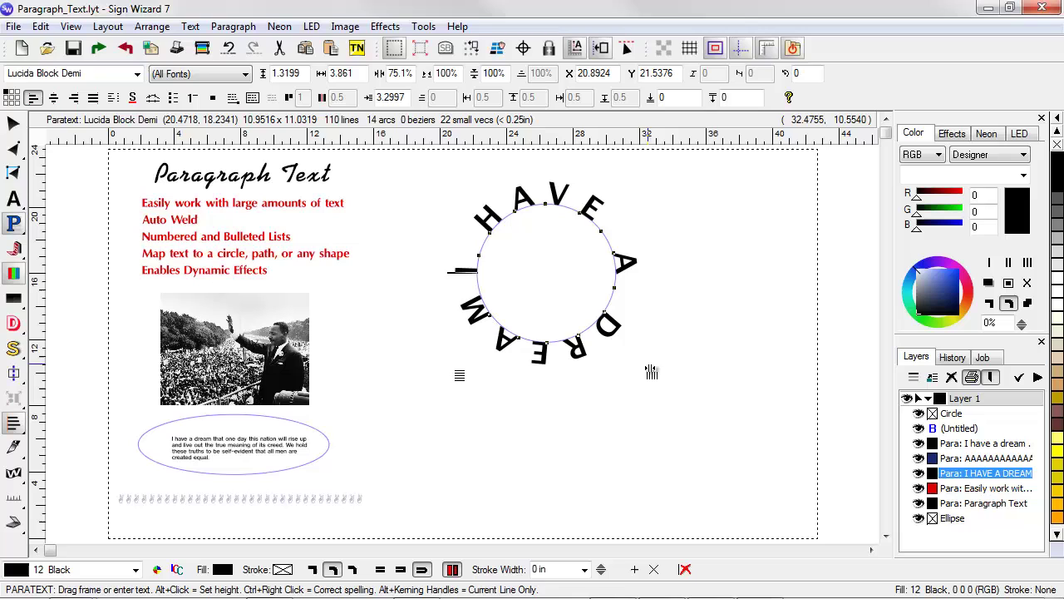
left_click_drag(651, 372, 573, 373)
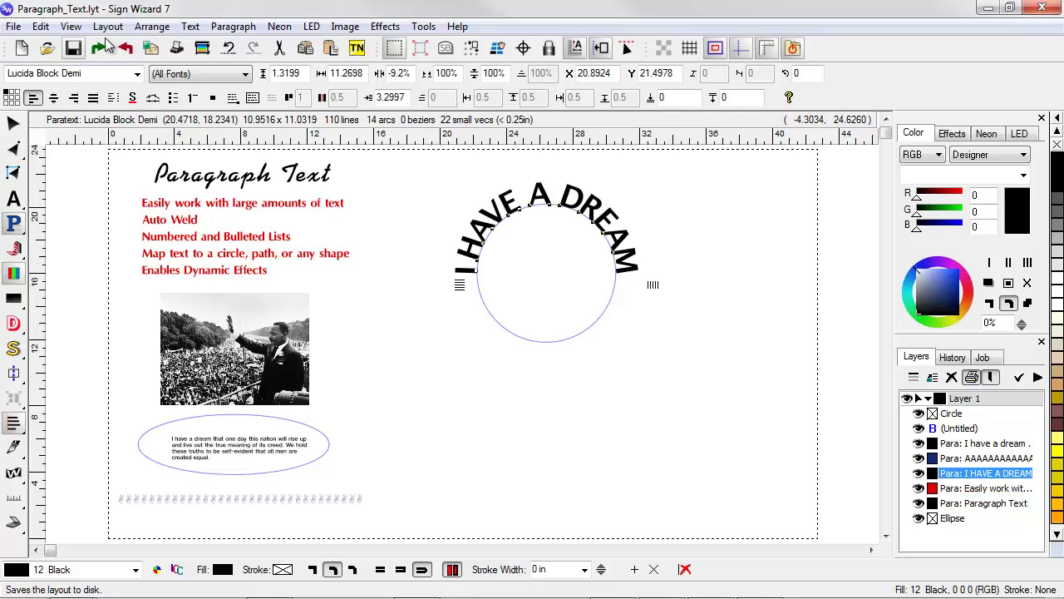
left_click(190, 26)
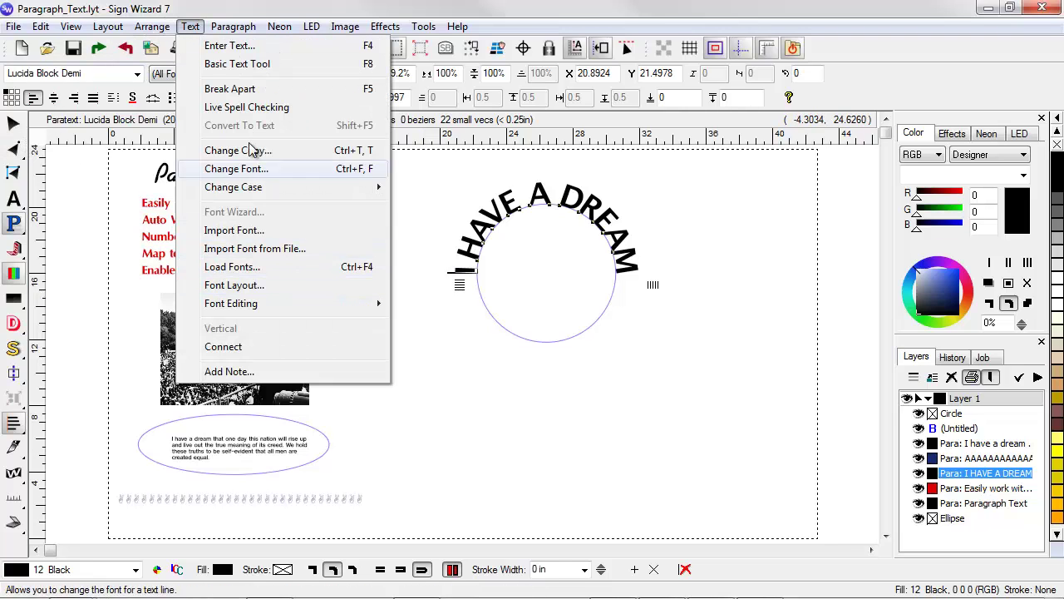
- Unmap the heading back to a straight line and delete the unused circle
mouse_move(234, 26)
mouse_move(308, 303)
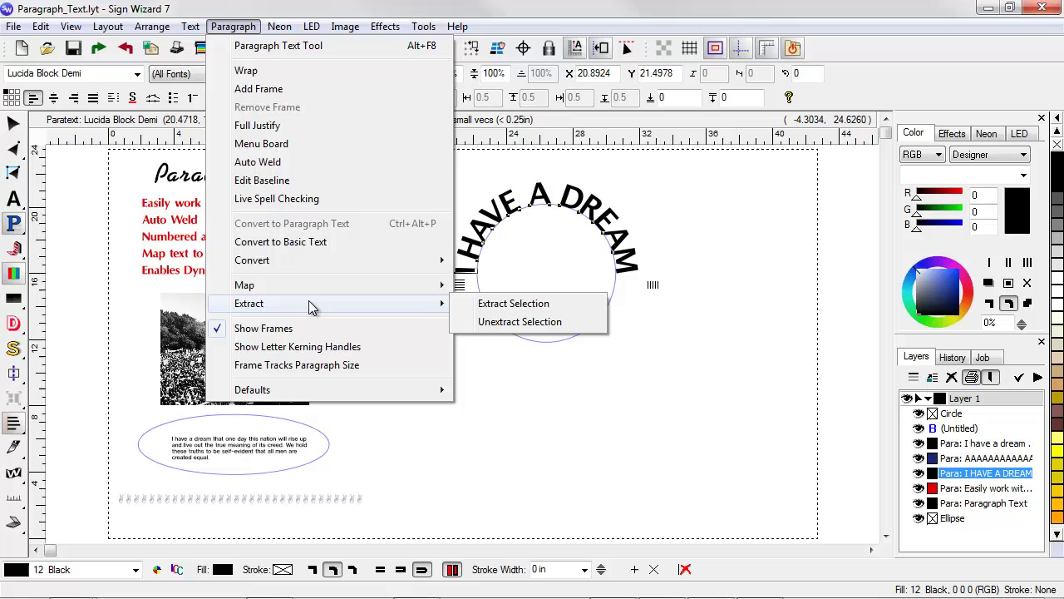
mouse_move(380, 283)
left_click(509, 320)
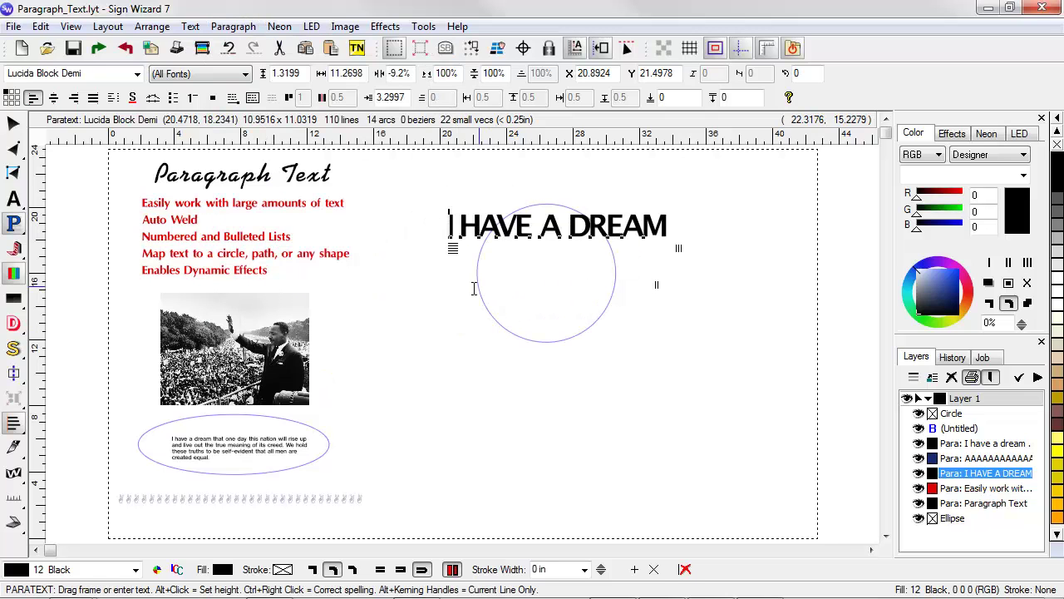
left_click(14, 123)
left_click_drag(544, 300, 640, 471)
key("Delete")
- Move the heading down and map it onto a curved text path
left_click_drag(577, 228, 584, 291)
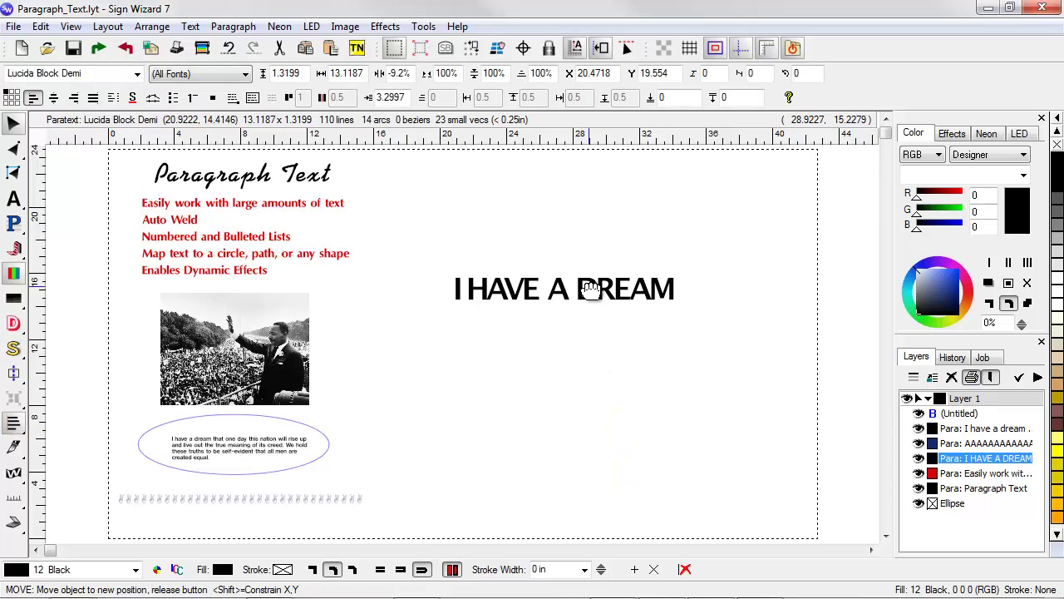
left_click(229, 28)
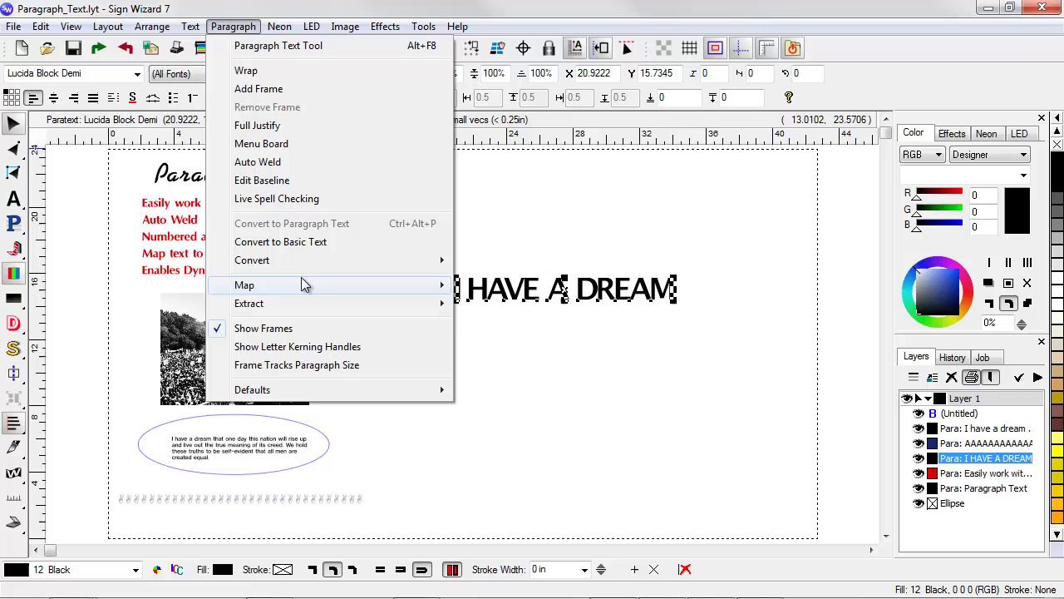
mouse_move(307, 285)
left_click(507, 304)
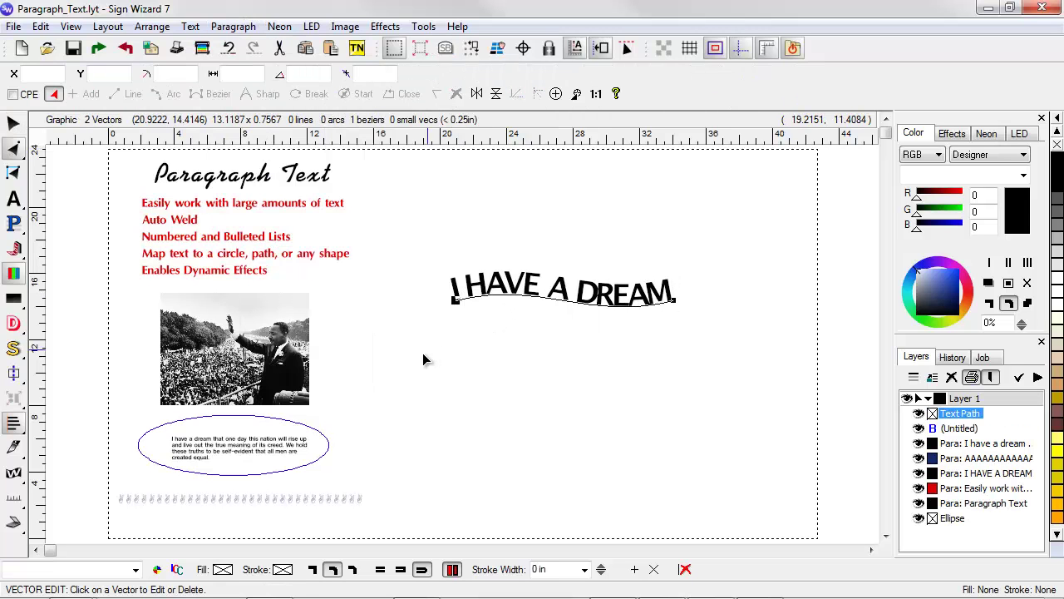
key("z")
left_click_drag(423, 353, 794, 246)
- Reshape the path under the heading by moving its end, start point and curve handle
left_click_drag(611, 352, 767, 252)
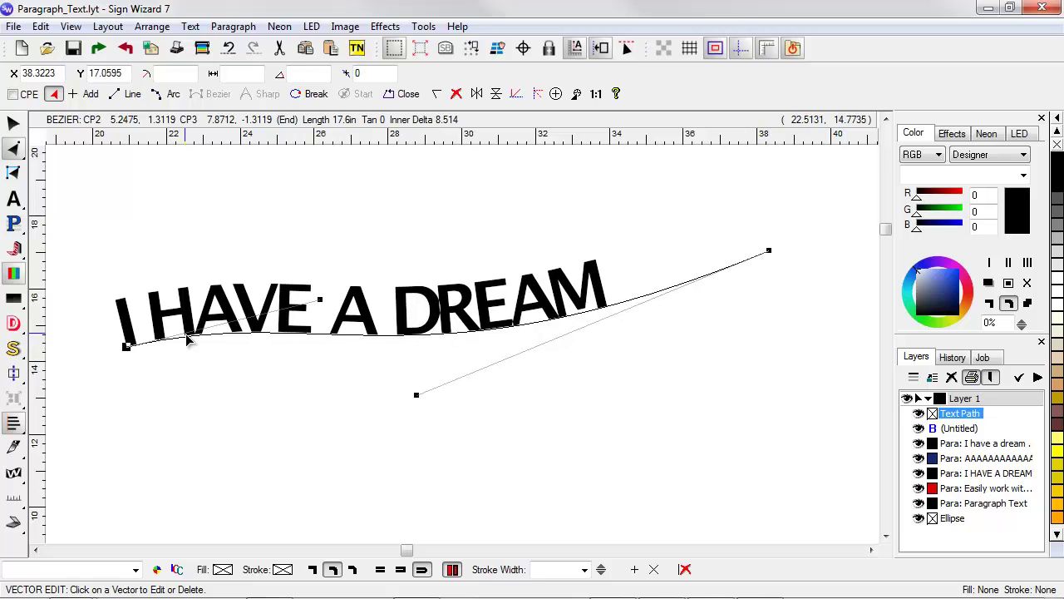
left_click_drag(126, 346, 98, 424)
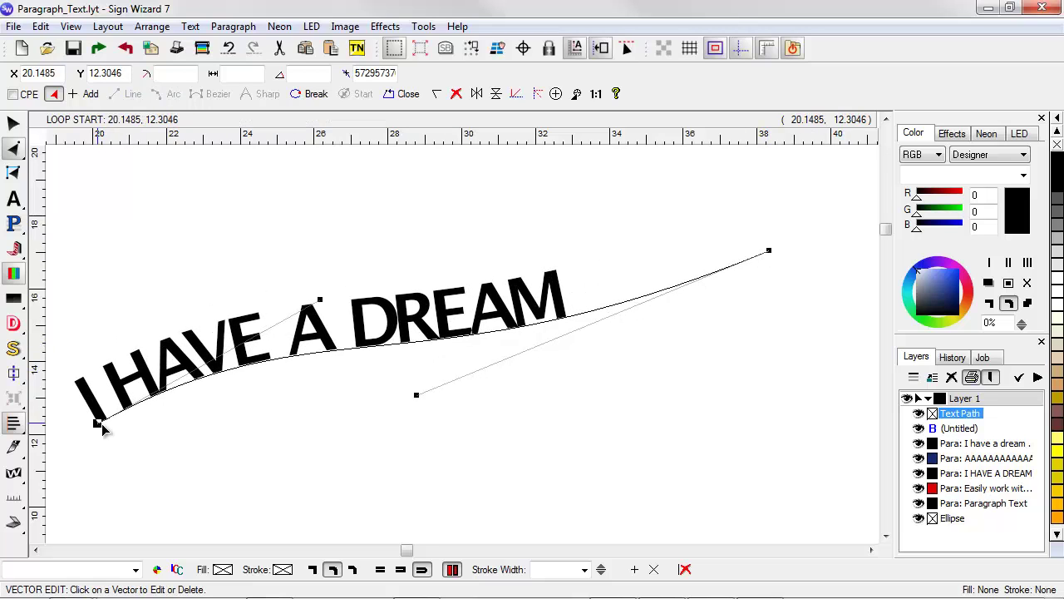
left_click_drag(427, 389, 518, 491)
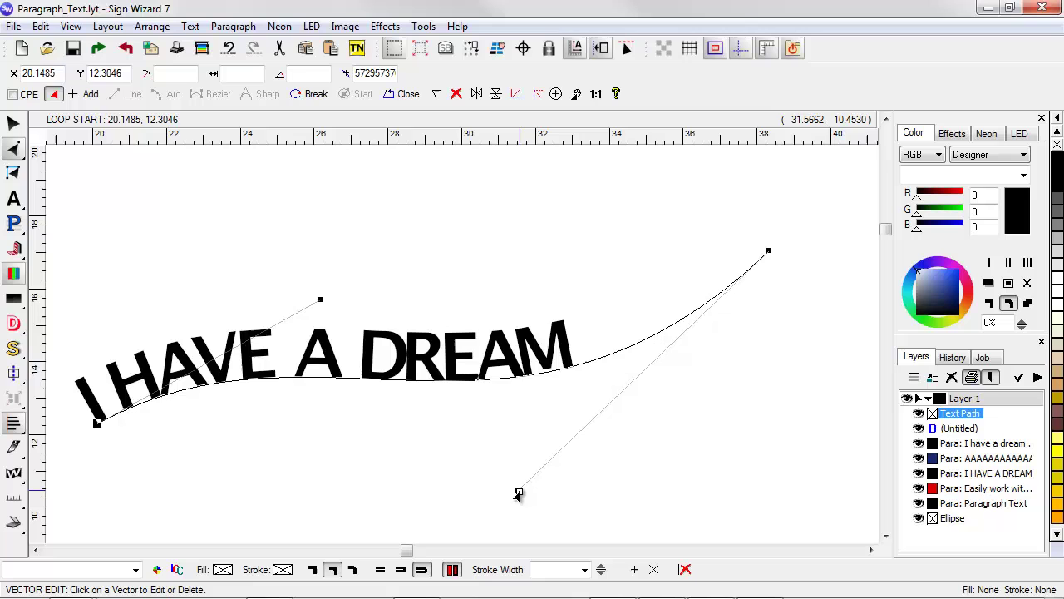
- Widen the heading's letter spacing to 28.4% and set it in Melior Semi Bold
left_click(14, 123)
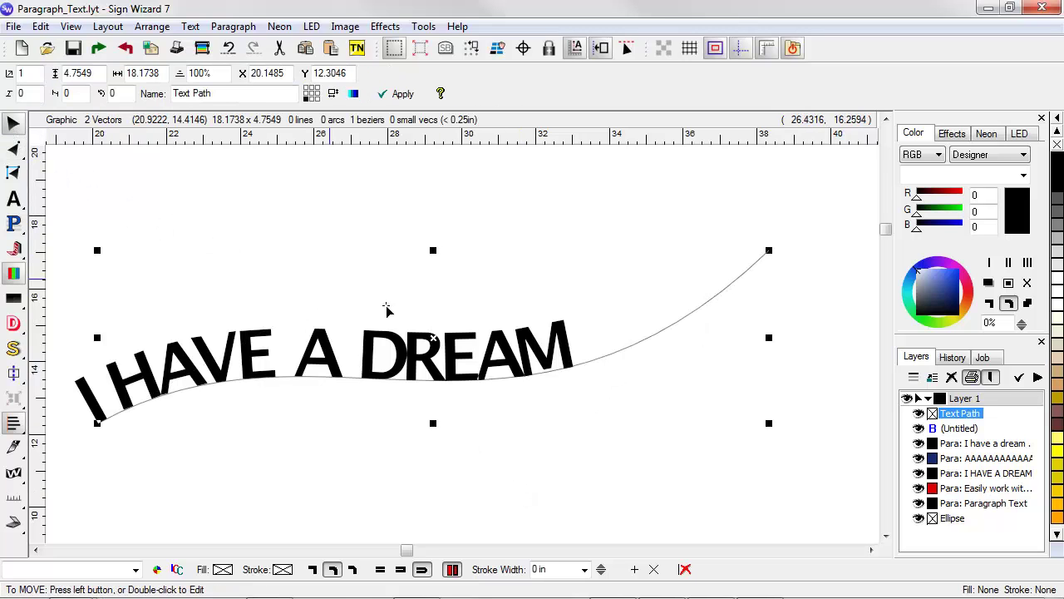
left_click(553, 362)
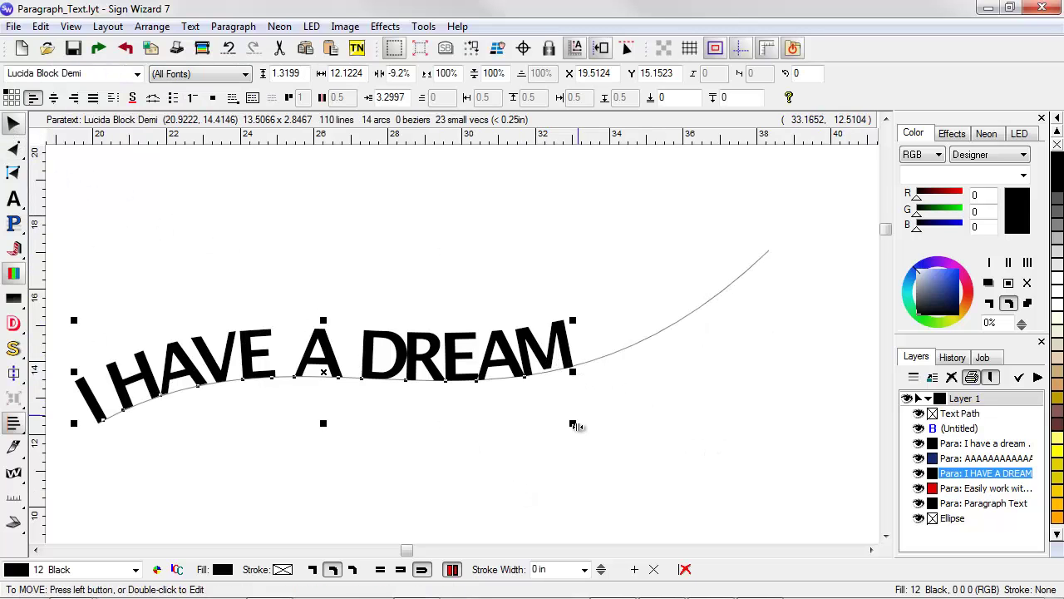
left_click_drag(577, 425, 666, 404)
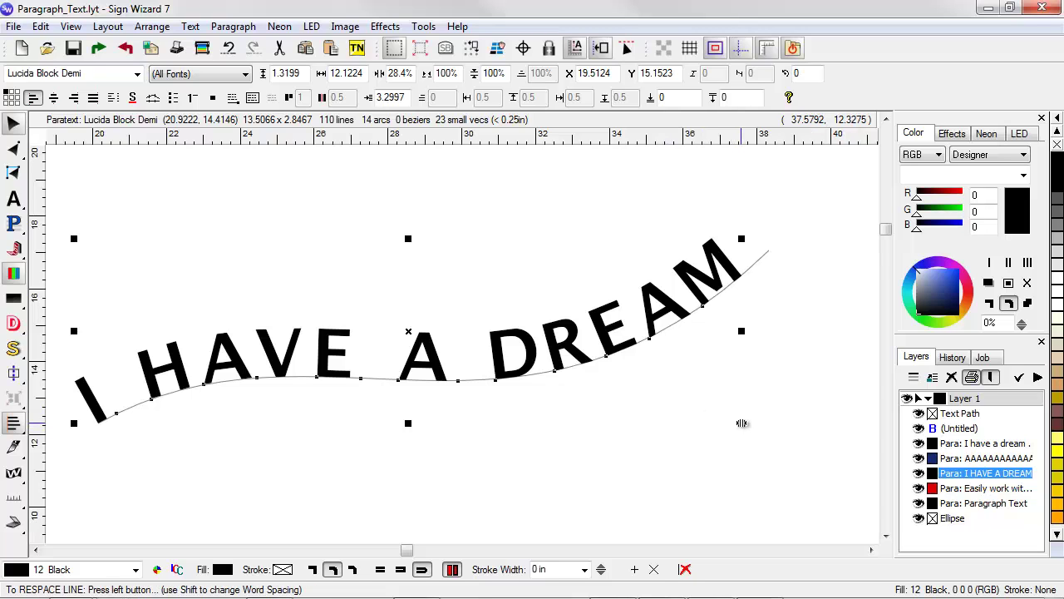
left_click(137, 73)
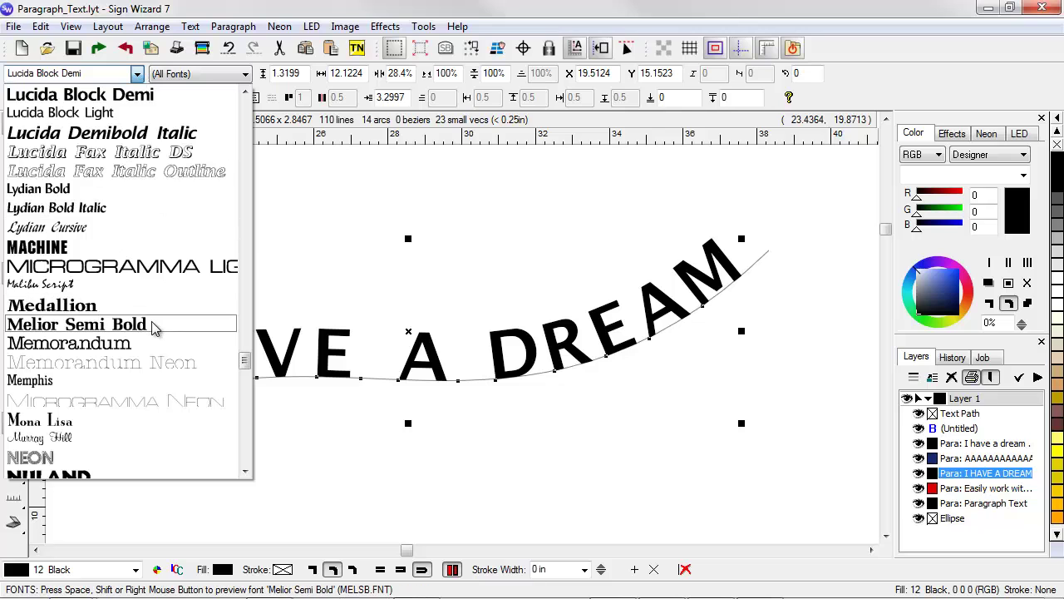
left_click(194, 324)
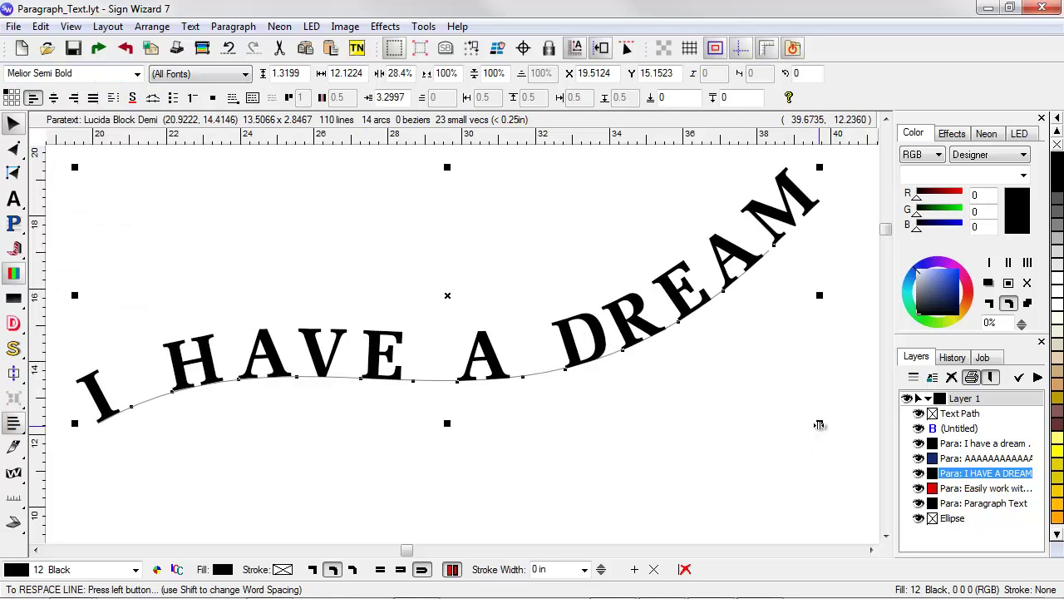
- Tighten the heading's letter spacing along the curve and turn on Auto Weld
left_click_drag(818, 424, 711, 456)
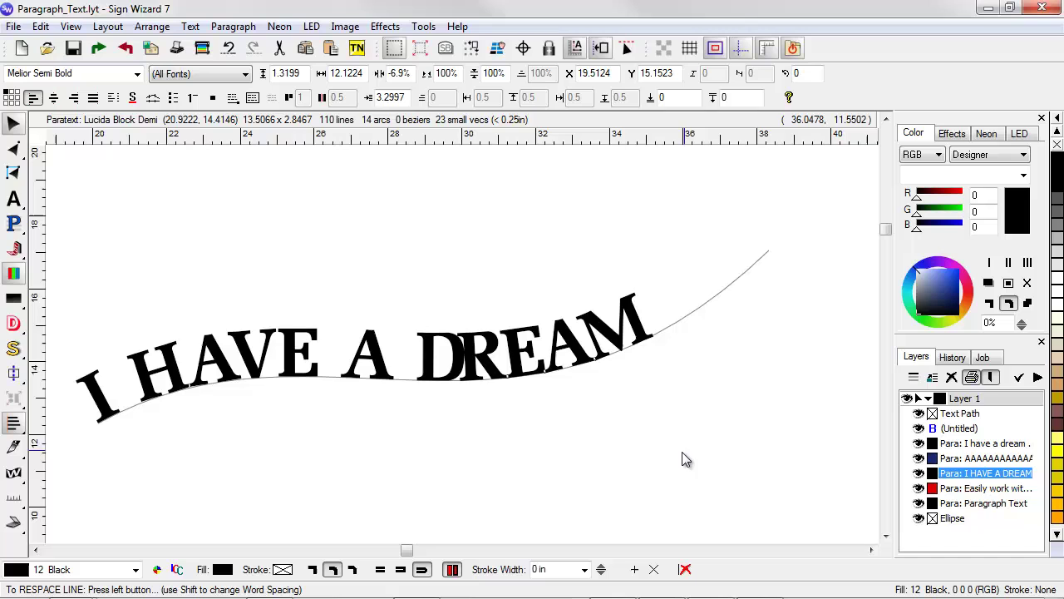
left_click_drag(682, 452, 577, 416)
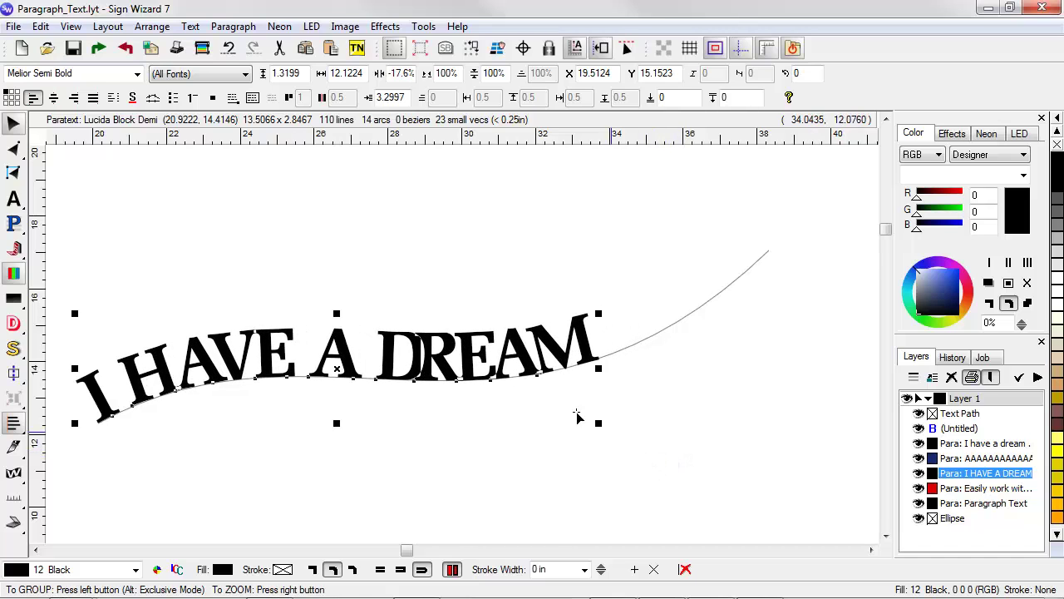
scroll(536, 431, "up", 2)
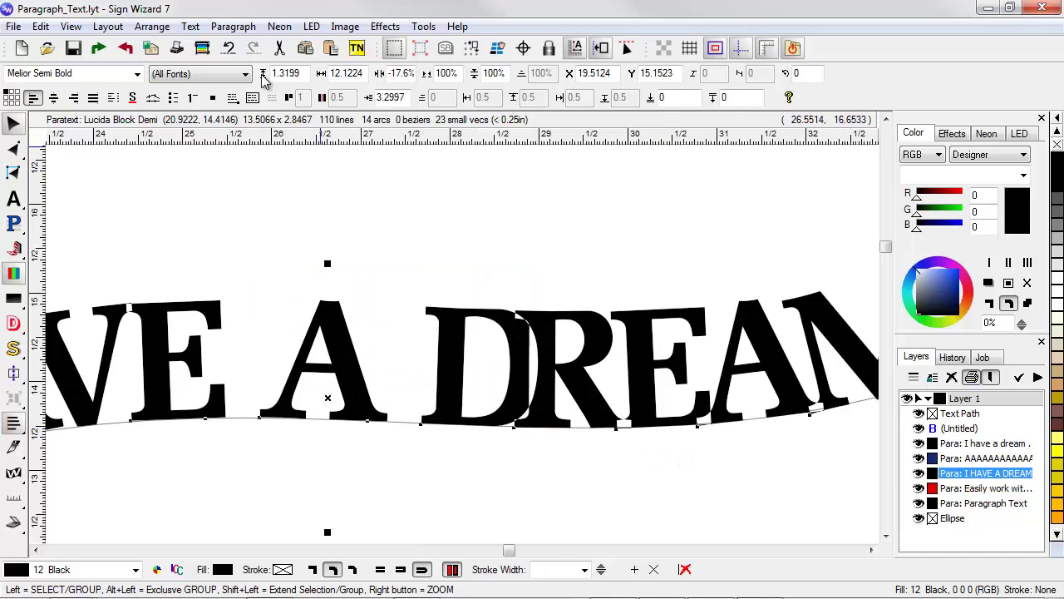
left_click(233, 27)
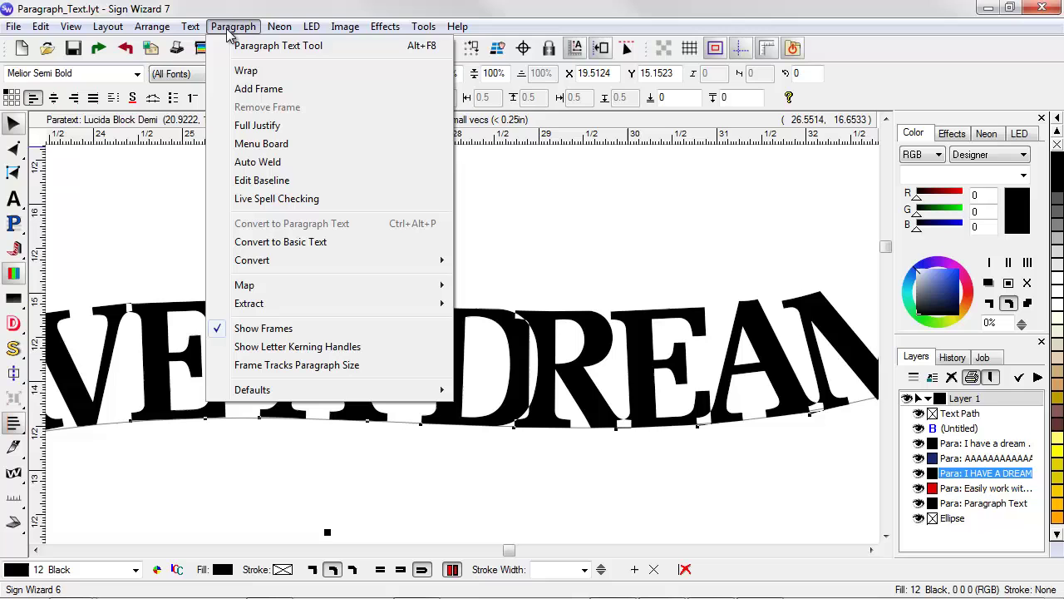
left_click(259, 162)
scroll(517, 379, "down", 1)
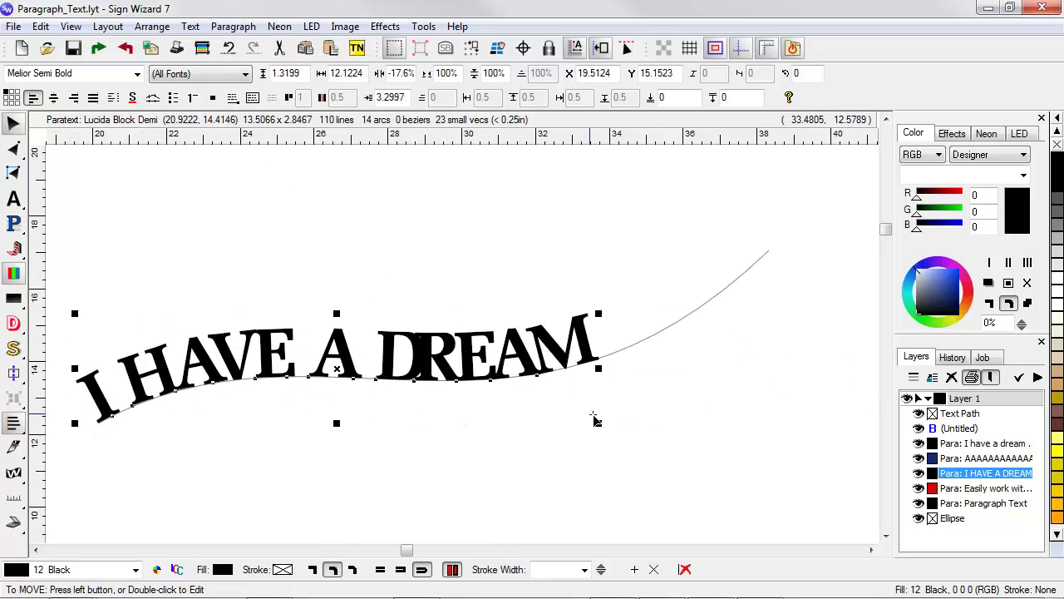
- Fine-tune the heading's letter spacing along the curve to -2.6%
mouse_move(594, 420)
left_mouse_down()
mouse_move(640, 412)
mouse_move(585, 428)
left_mouse_up()
scroll(551, 424, "up", 1)
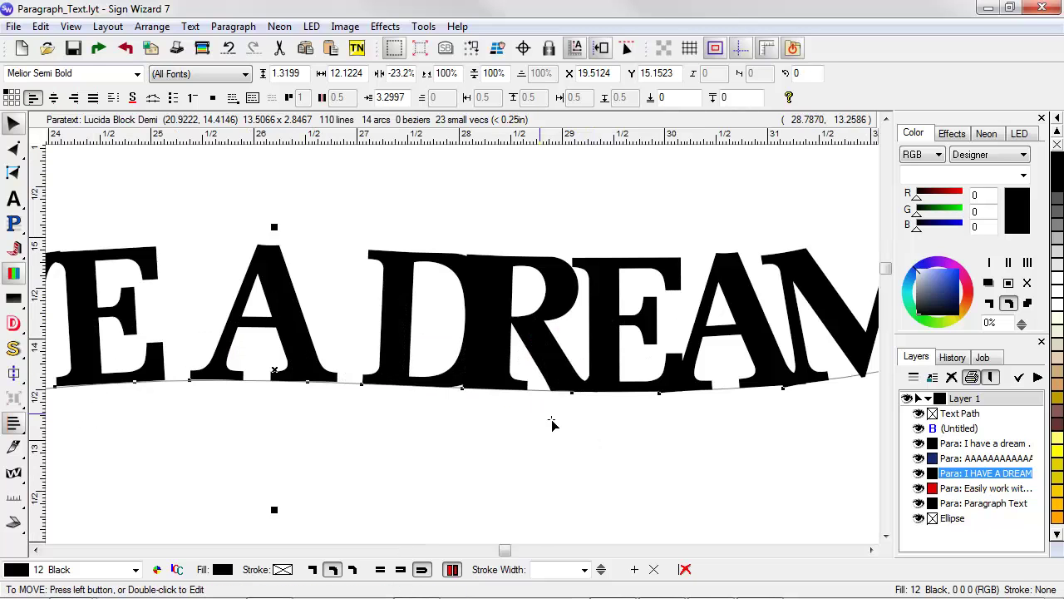
scroll(666, 445, "down", 1)
left_click_drag(565, 423, 620, 426)
- Kern the D–R and R–E letter pairs in A DREAM
left_click_drag(397, 416, 684, 258)
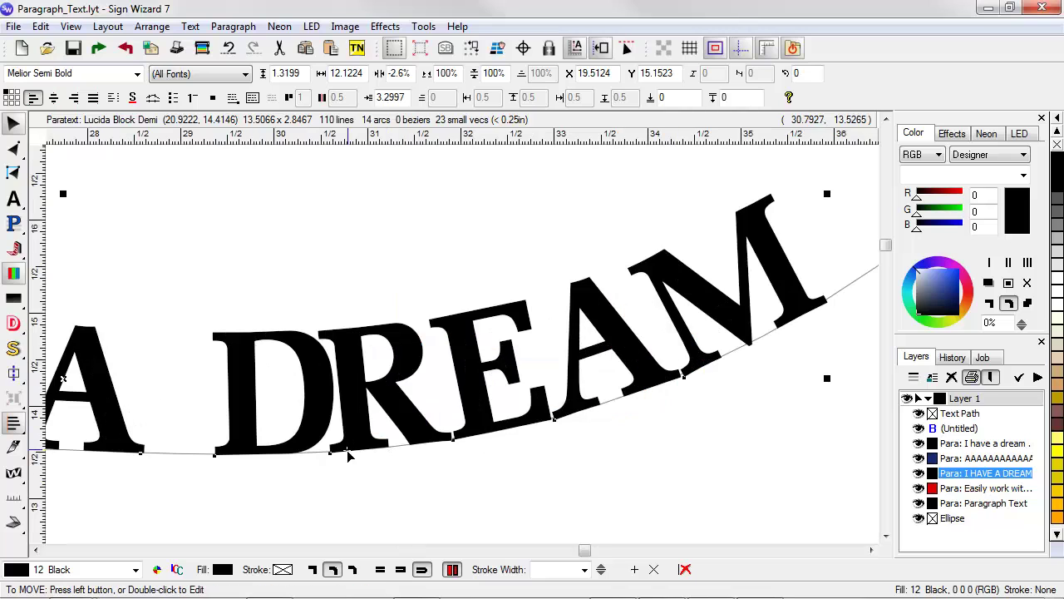
left_click_drag(331, 454, 331, 453)
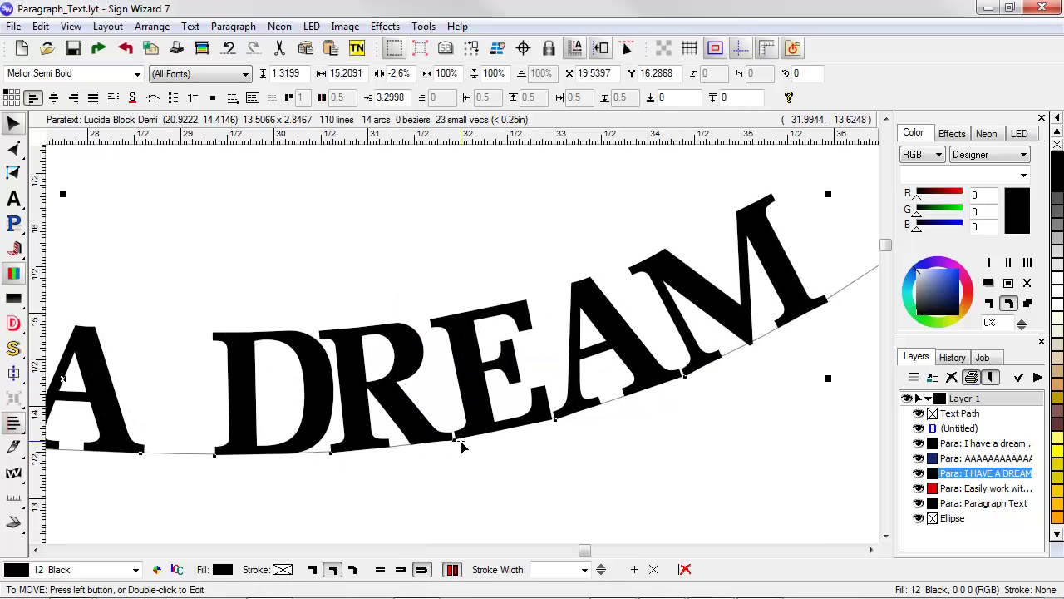
mouse_move(453, 439)
left_mouse_down()
mouse_move(475, 439)
mouse_move(458, 439)
left_mouse_up()
key("space")
right_click(430, 400)
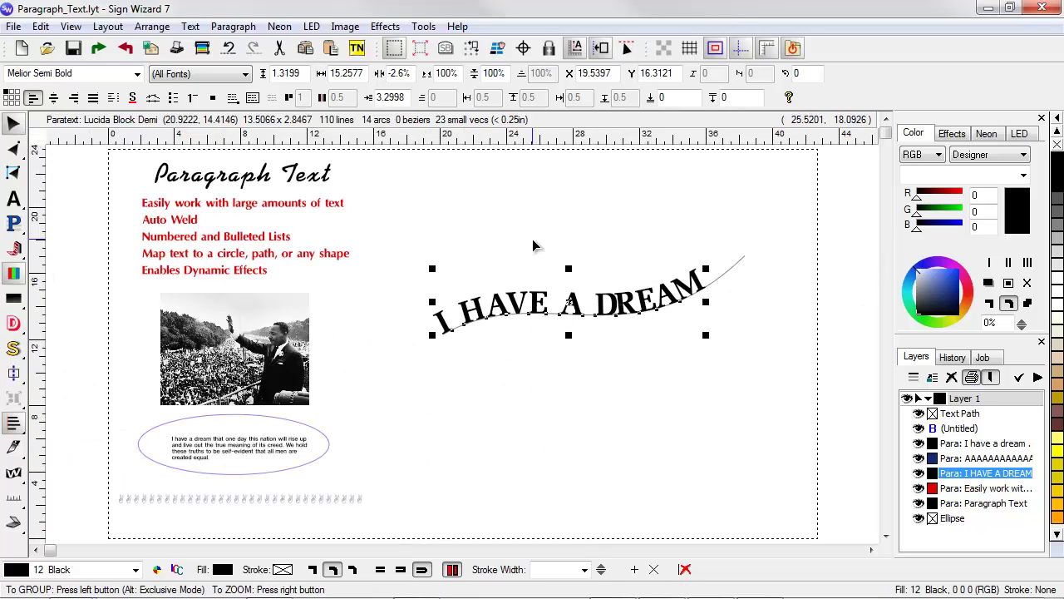
- Move the curved headline up and right, and nudge the small I have a dream paragraph
left_click_drag(569, 302, 633, 252)
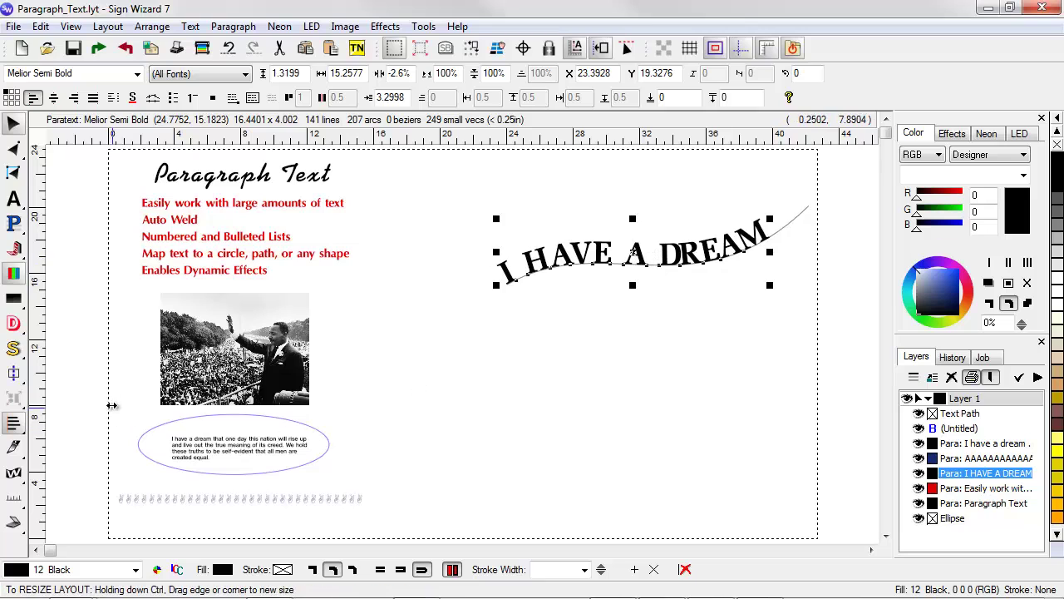
left_click_drag(111, 380, 475, 514)
left_click(332, 358)
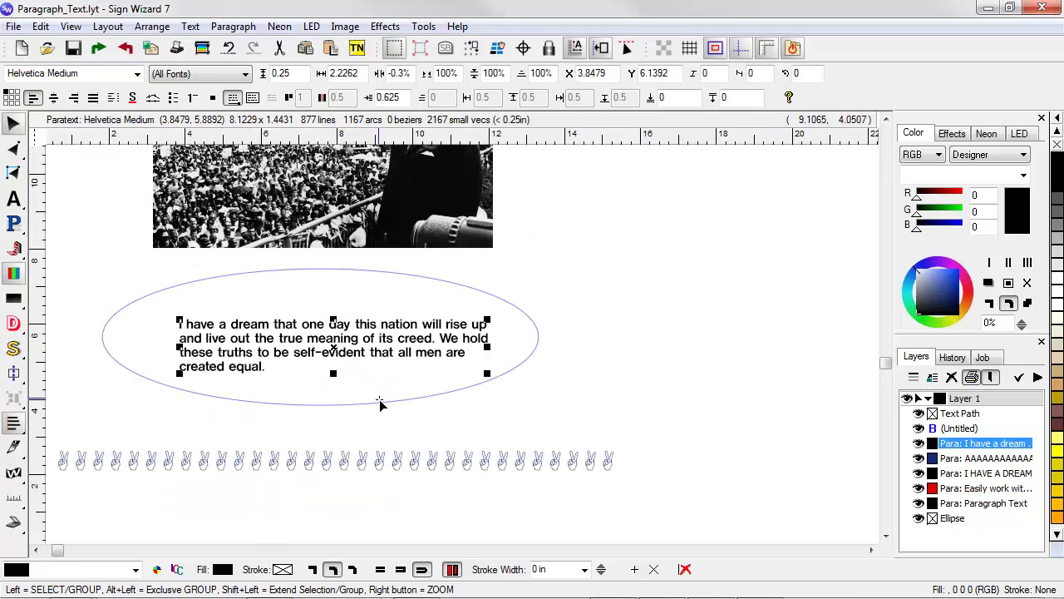
mouse_move(374, 345)
left_mouse_down()
mouse_move(375, 331)
mouse_move(372, 341)
left_mouse_up()
- Map the I have a dream paragraph onto the ellipse outline with Map to Path
left_click(422, 276)
left_click(410, 334)
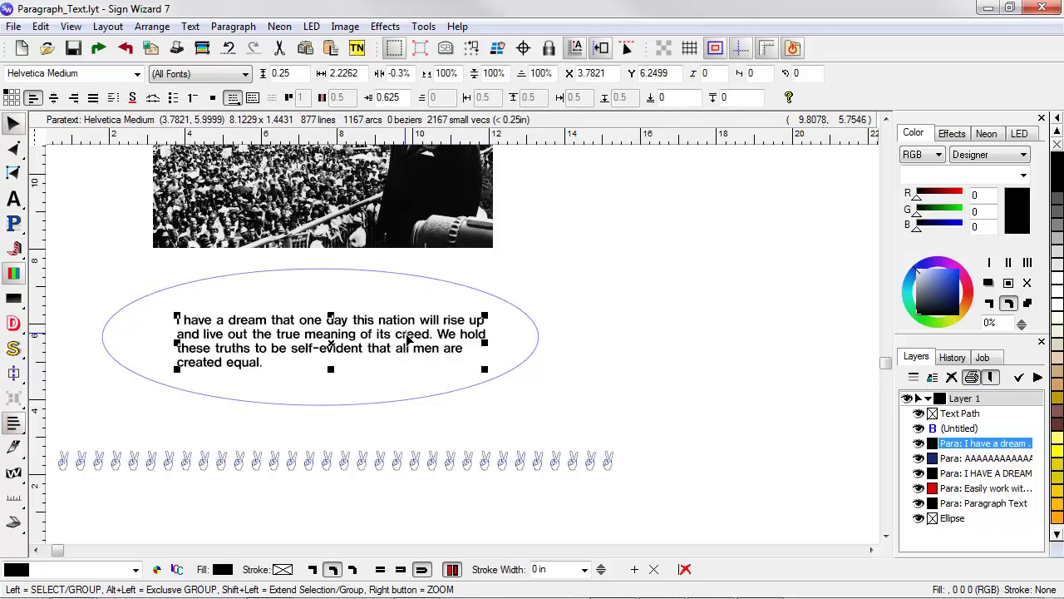
left_click(431, 285, "shift")
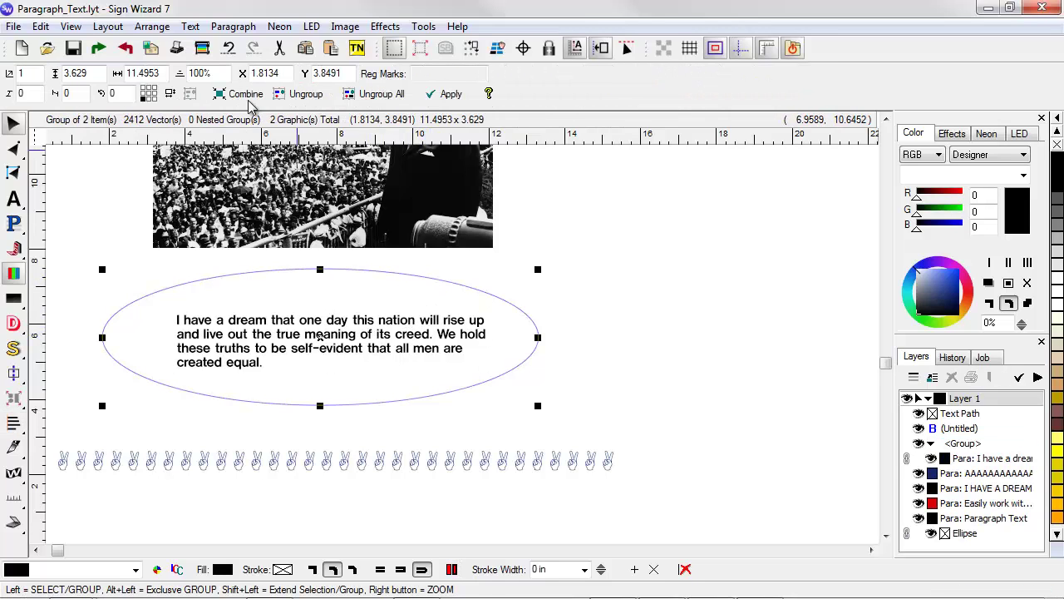
left_click(232, 25)
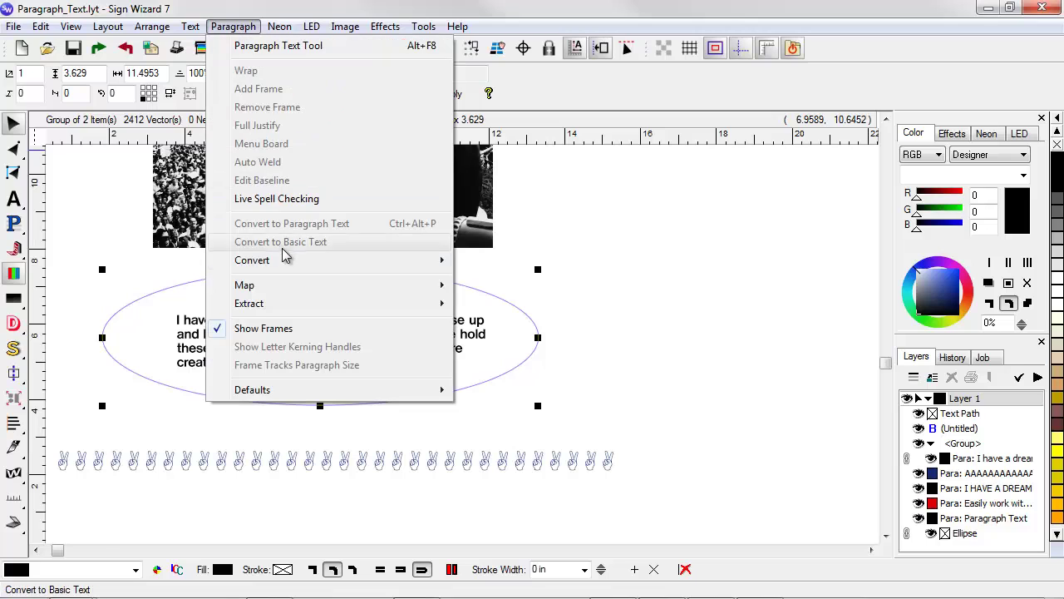
mouse_move(291, 286)
left_click(532, 306)
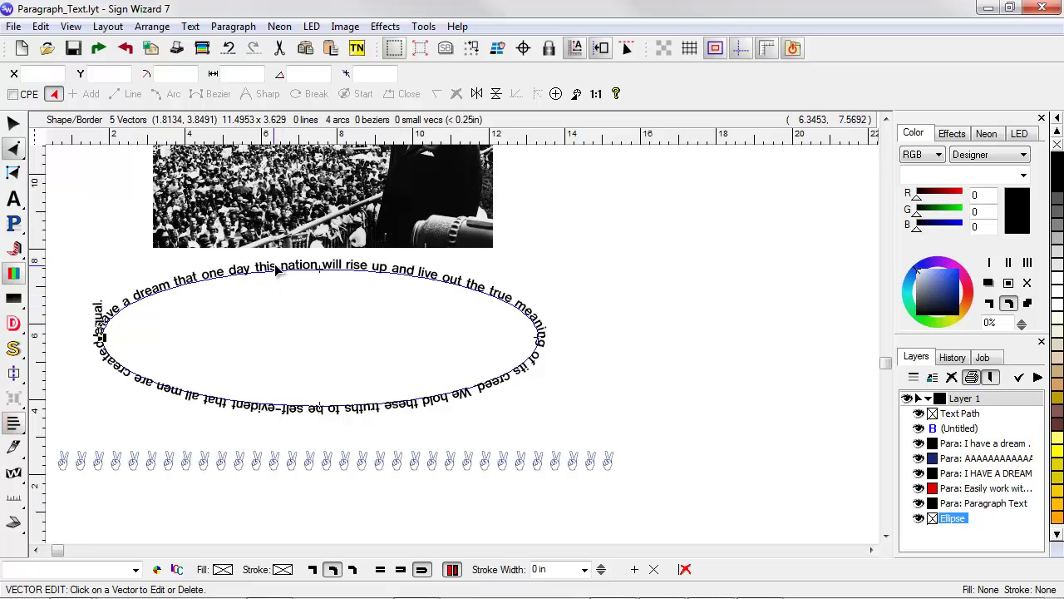
- Tighten the letter spacing of the text running around the ellipse
left_click(15, 123)
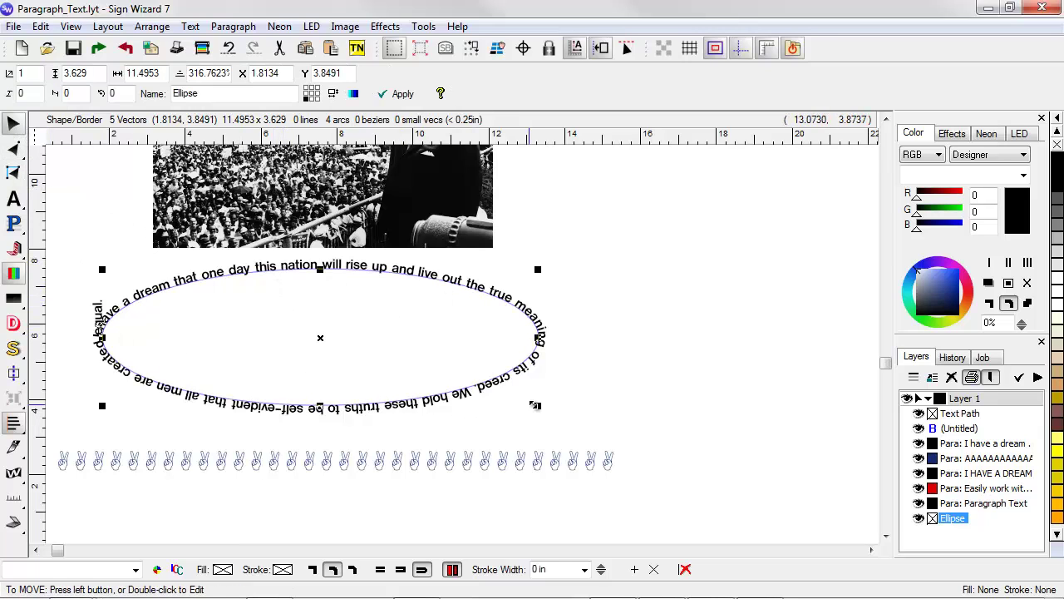
left_click(162, 287)
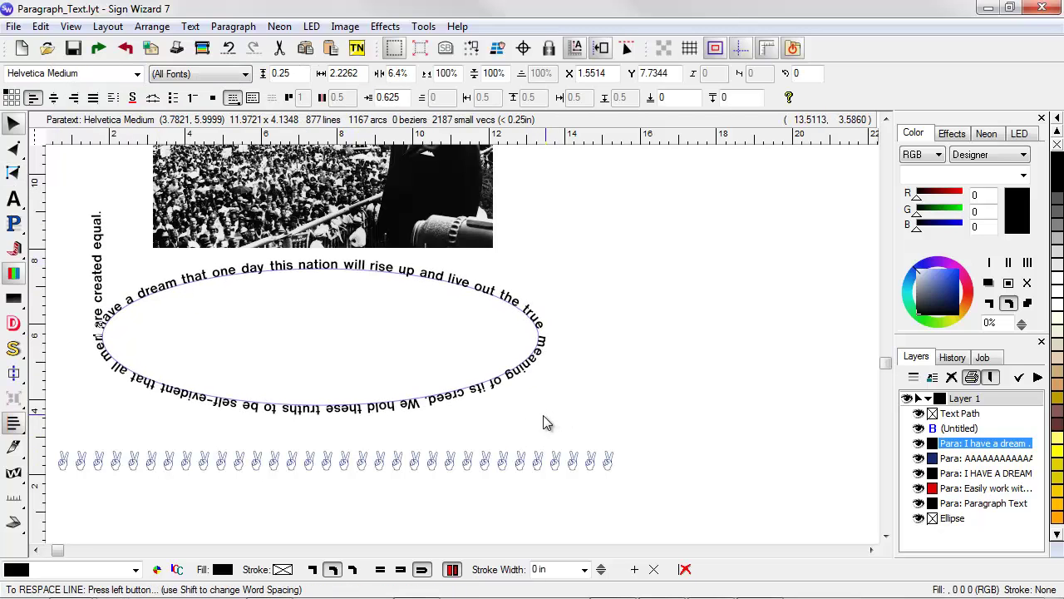
mouse_move(544, 420)
left_mouse_down()
mouse_move(525, 420)
mouse_move(538, 418)
left_mouse_up()
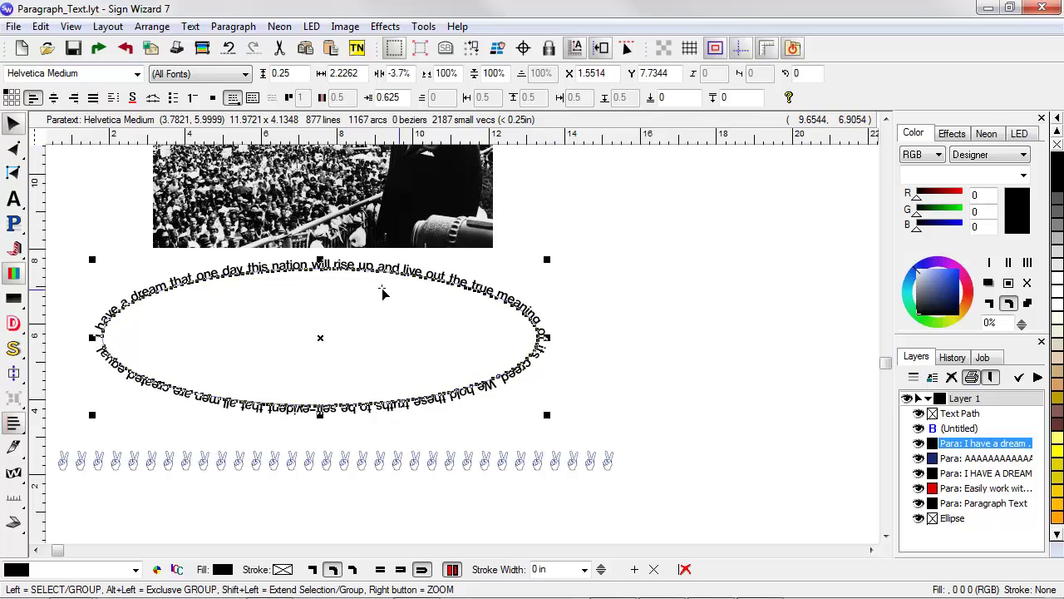
right_click(369, 309)
left_click_drag(368, 309, 526, 315)
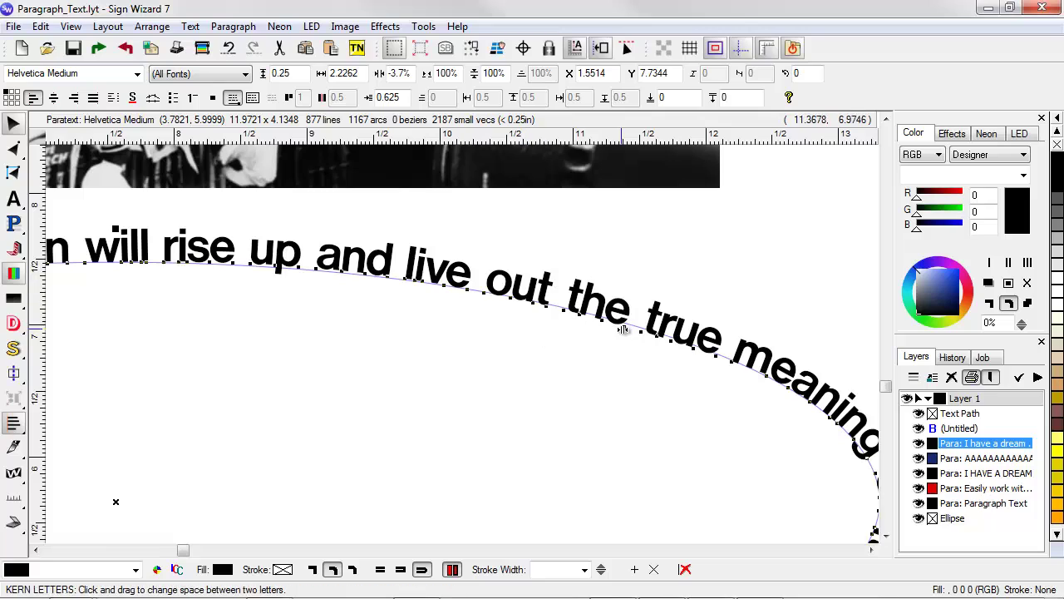
- Set space-after to 0.05 to lift the text off the outline, then move it right to X 9.796
left_click(739, 97)
type("0.05")
key("Return")
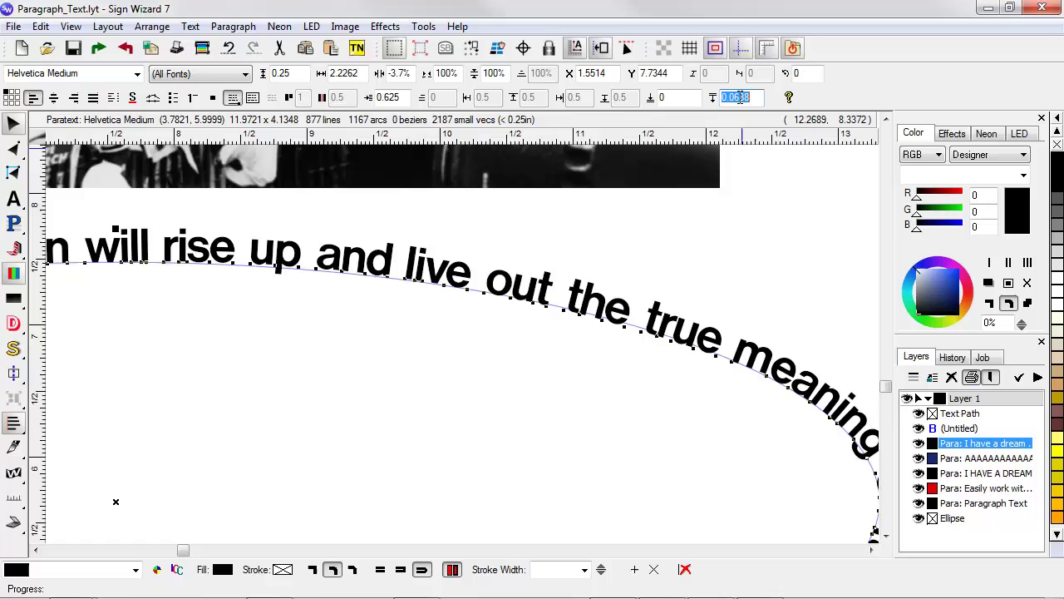
scroll(739, 98, "up", 1)
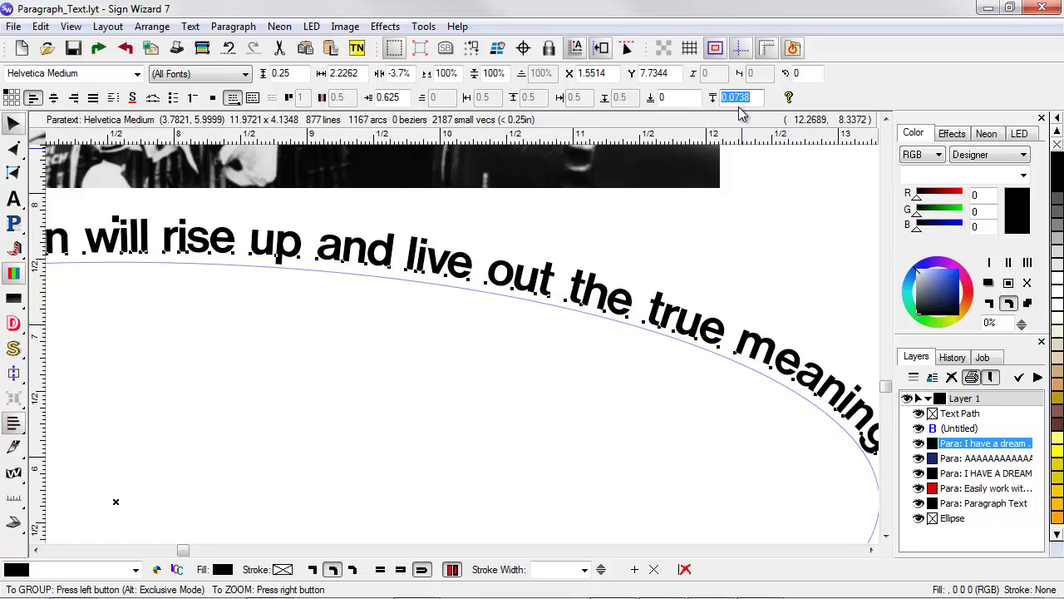
right_click(630, 337)
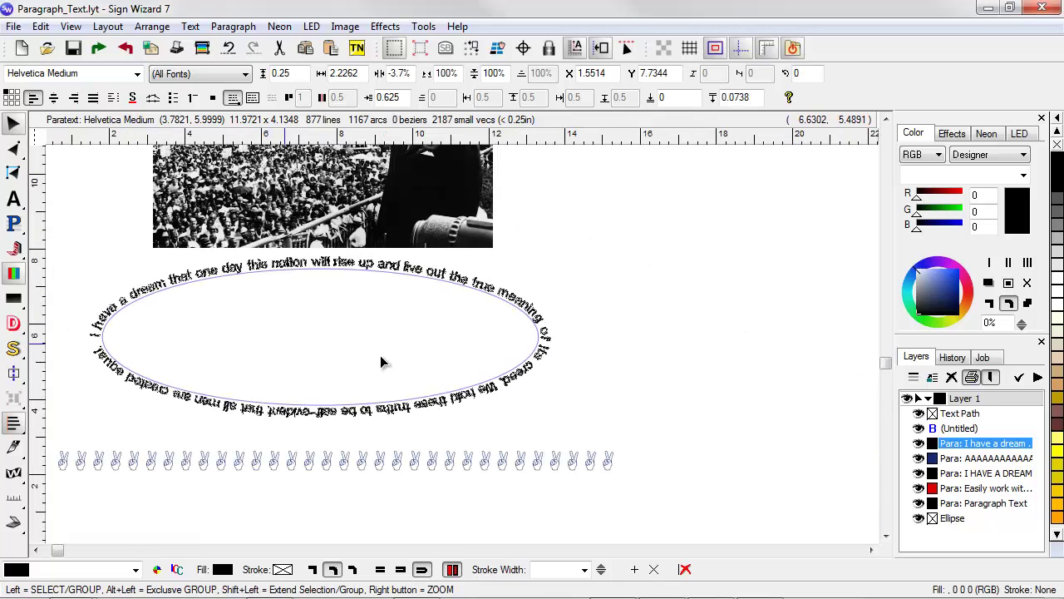
left_click_drag(380, 355, 696, 358)
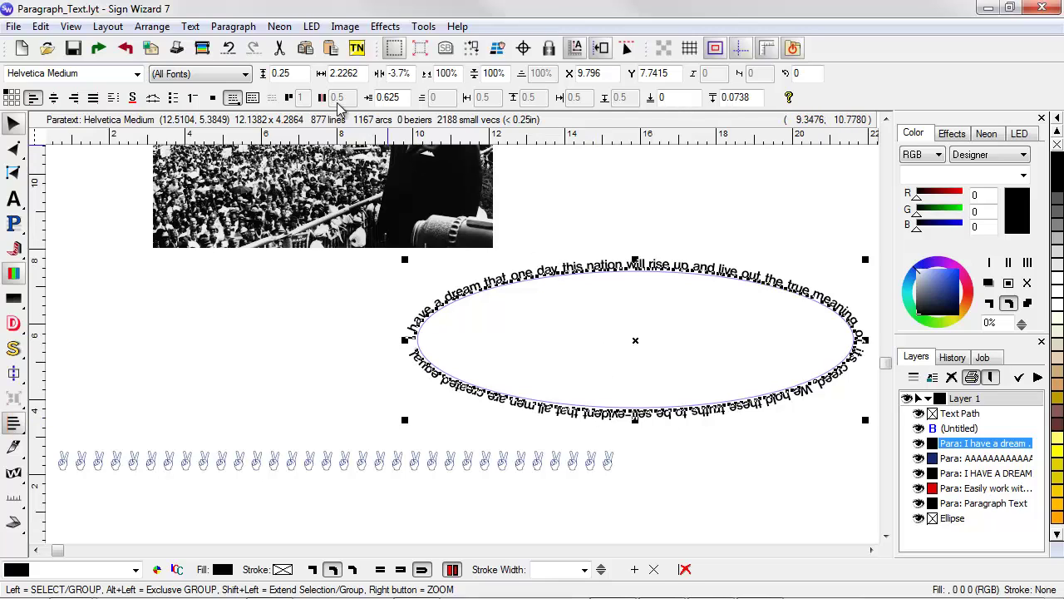
- Unmap the dream quote from the ellipse and move the ellipse left
left_click(246, 27)
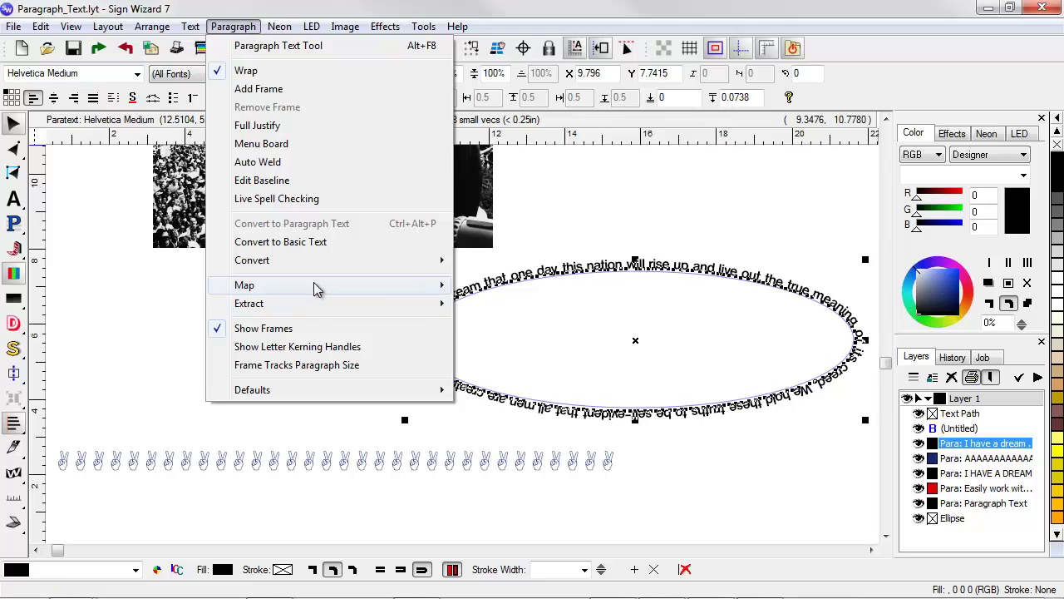
mouse_move(314, 286)
left_click(519, 320)
left_click_drag(545, 282, 256, 293)
- Delete the dream quote paragraph, leaving the empty ellipse above the peace-sign row
left_click(374, 458)
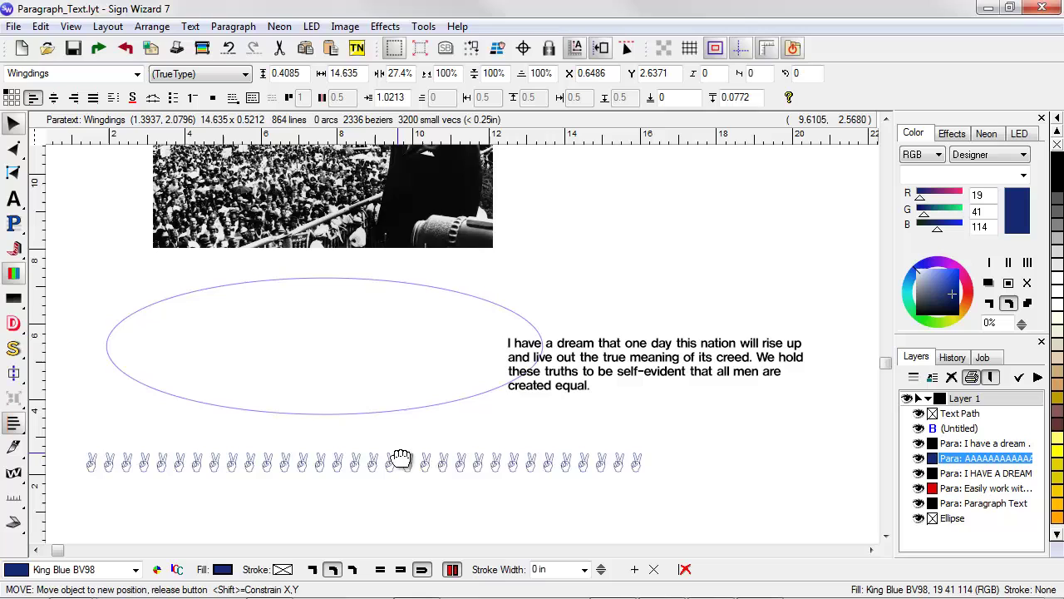
left_click_drag(278, 393, 470, 505)
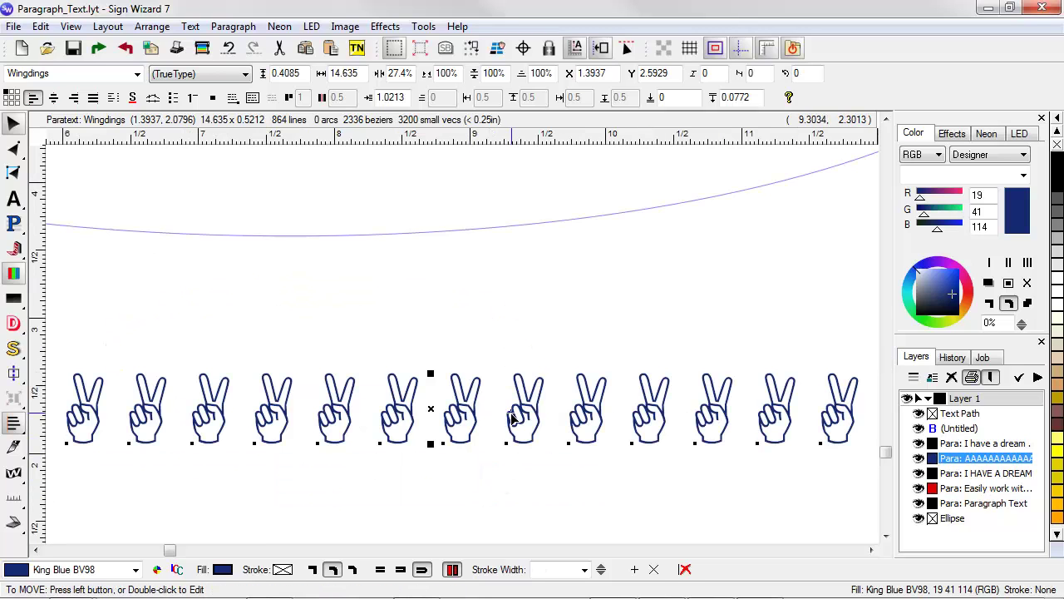
right_click(494, 415)
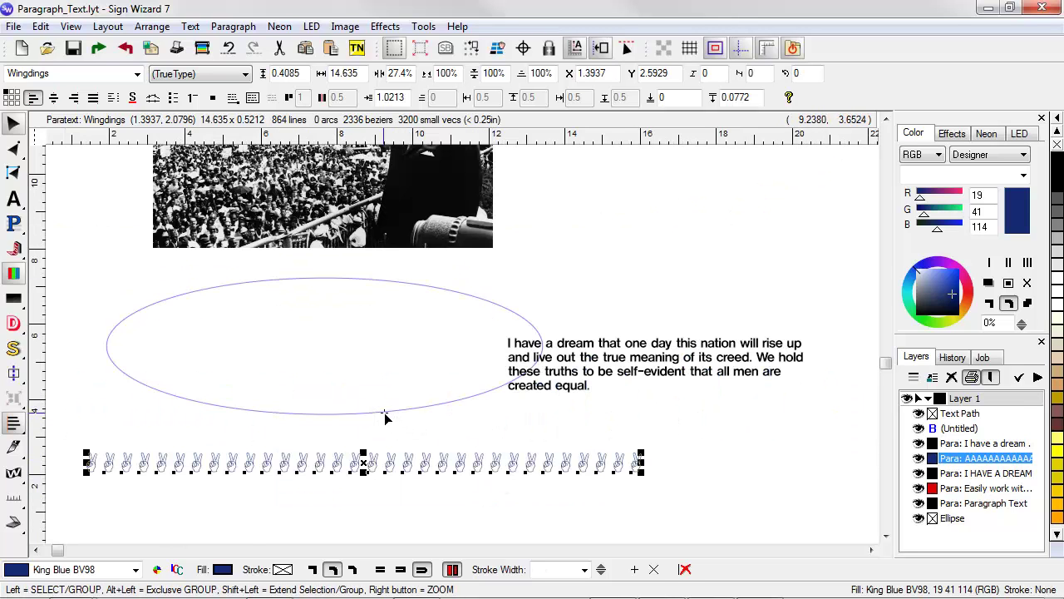
left_click_drag(635, 379, 812, 353)
key("Delete")
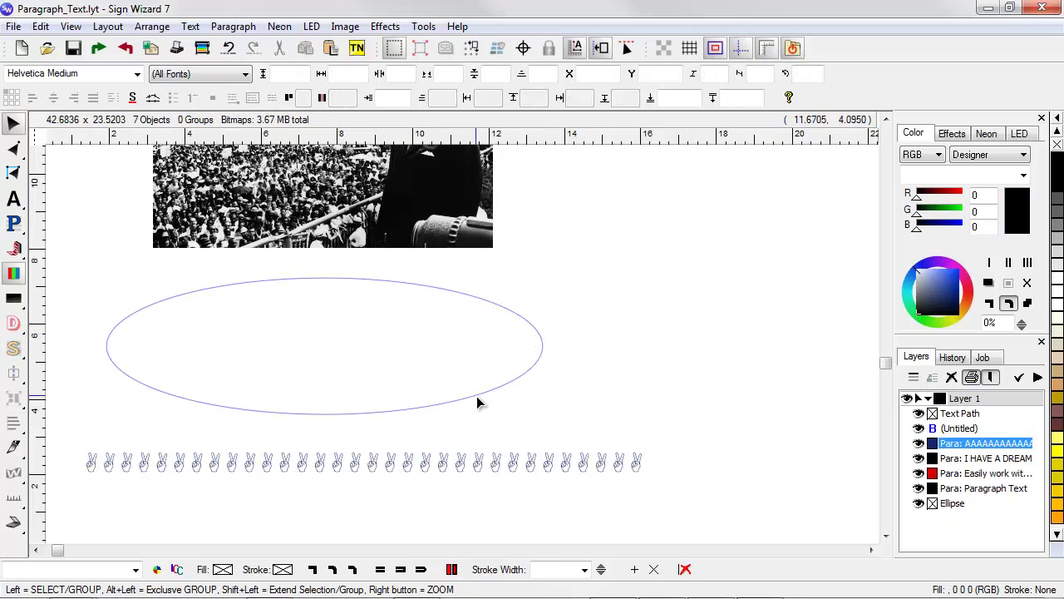
- Map the peace-sign glyph row onto the ellipse path
left_click(478, 399)
left_click(504, 466, "shift")
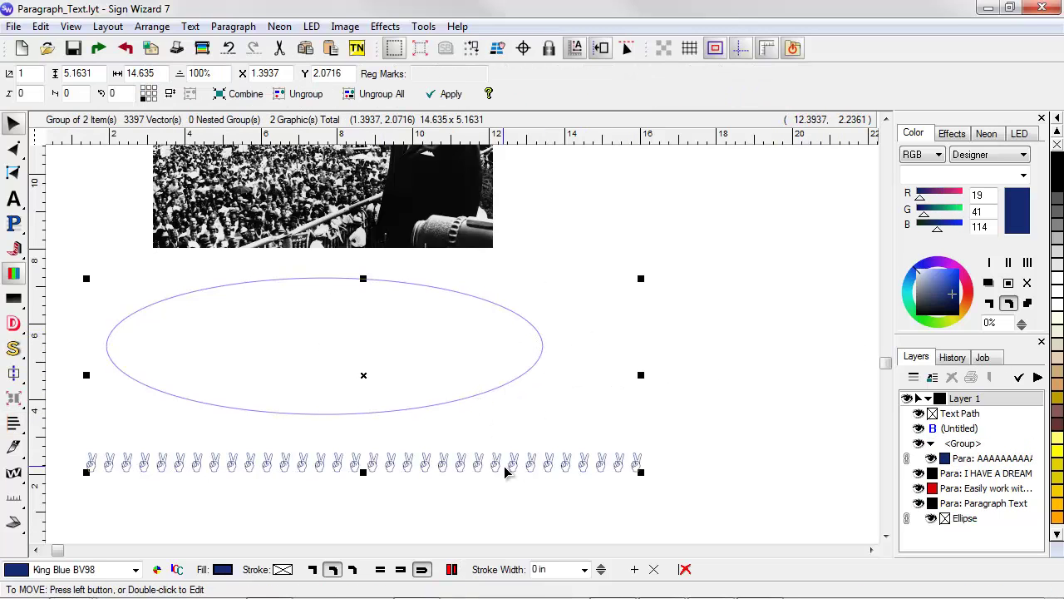
left_click(233, 26)
mouse_move(296, 285)
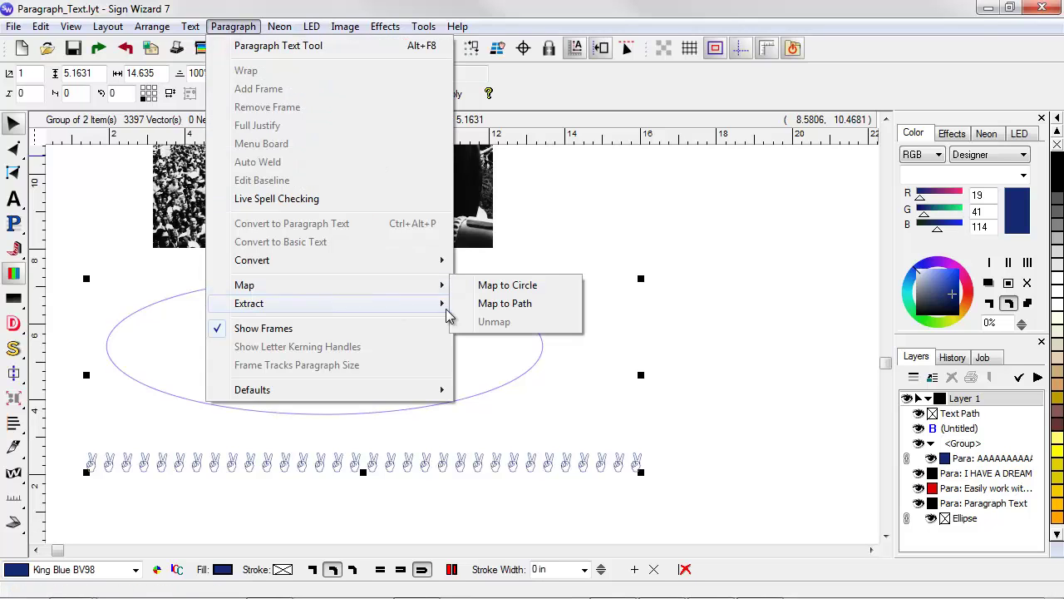
left_click(504, 304)
- Spread the peace signs around the whole ellipse, widening their spacing to 145.5%
left_click(515, 389)
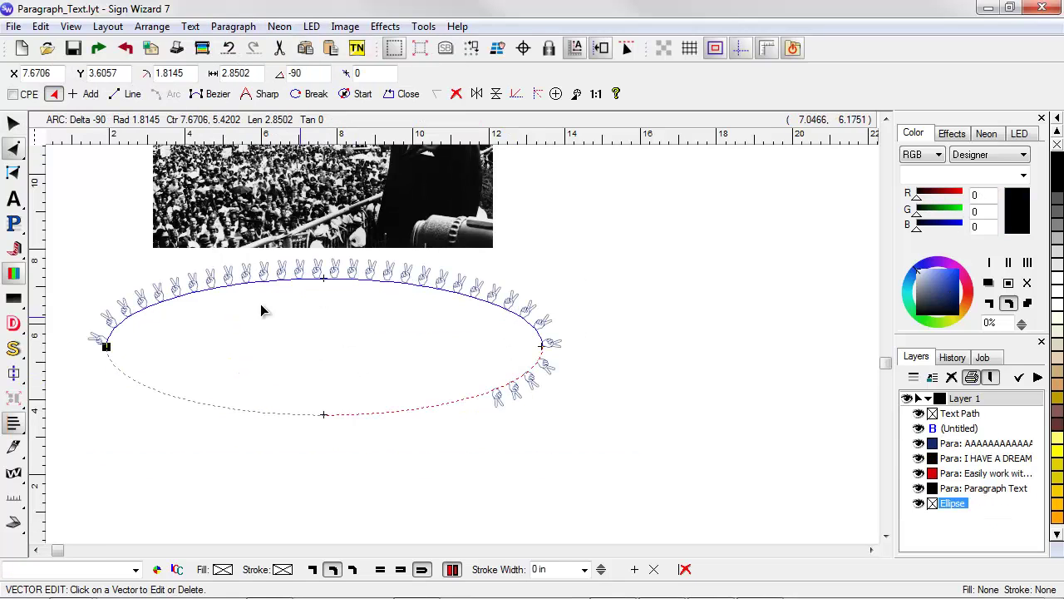
left_click(13, 123)
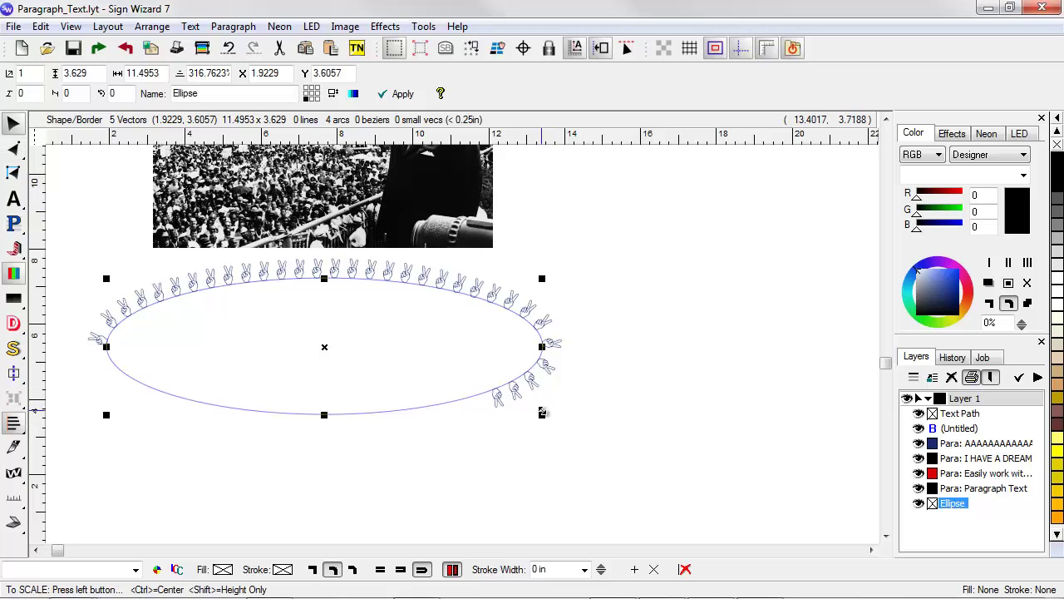
left_click(537, 382)
double_click(548, 421)
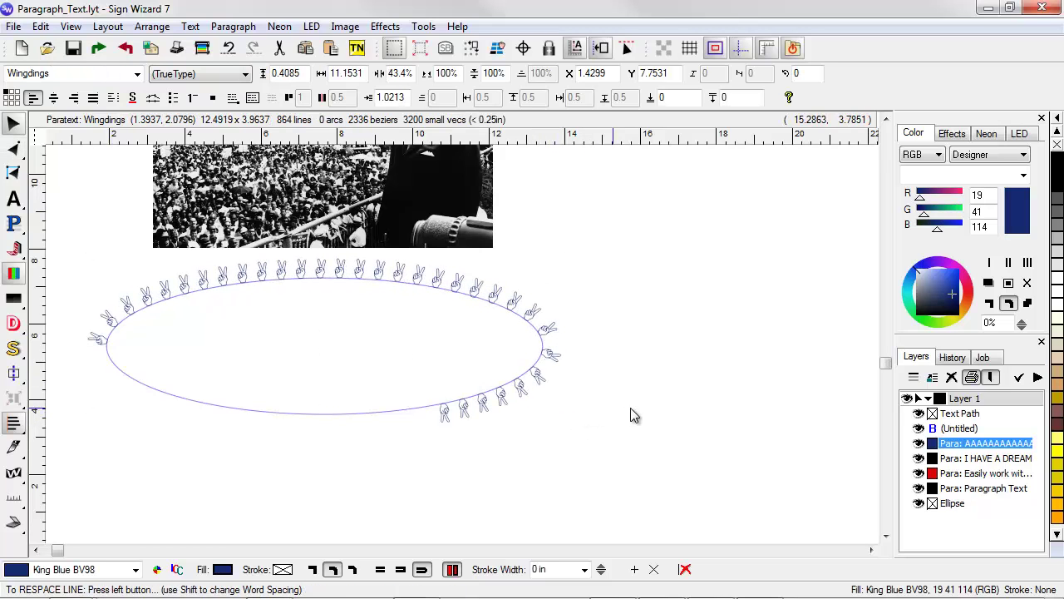
left_click_drag(837, 431, 841, 433)
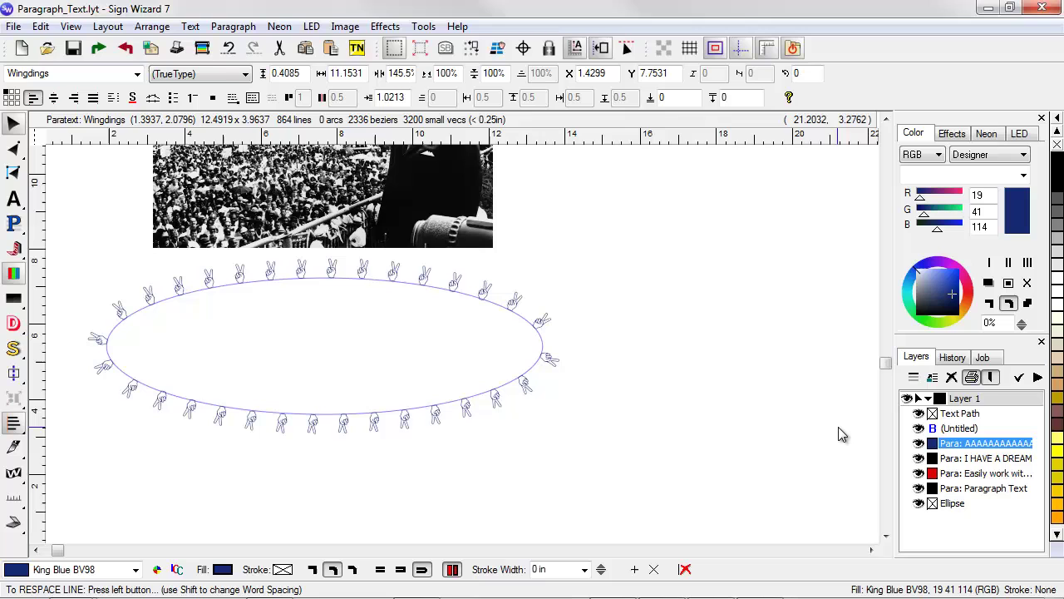
left_click(401, 409)
- Move the ellipse and its glyphs to the right, then view the whole page
right_click(278, 263)
left_click_drag(261, 233, 501, 346)
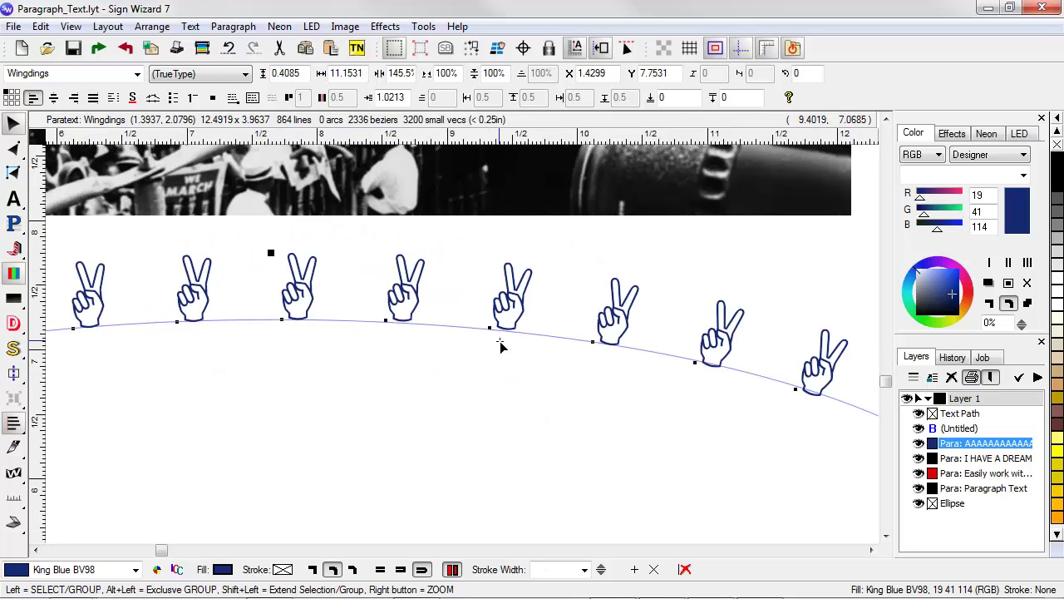
right_click(451, 406)
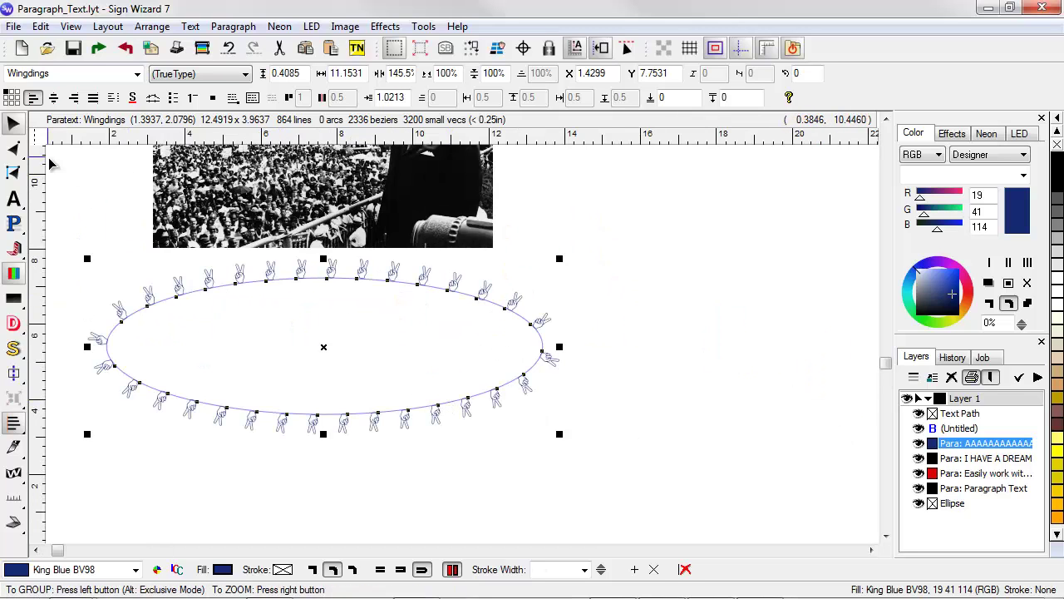
left_click(371, 420)
left_click_drag(371, 420, 628, 463)
right_click(626, 459)
left_click(534, 440)
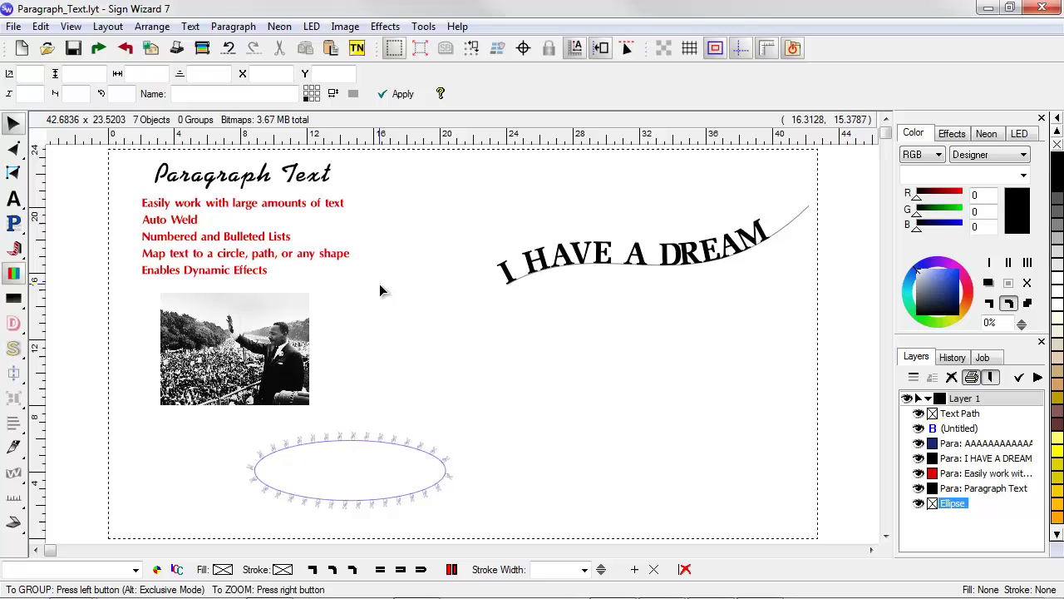
- Tighten the 'Paragraph Text' title's letter spacing to -12.9% and auto-weld its script letters
left_click_drag(386, 288, 110, 133)
left_click(462, 260)
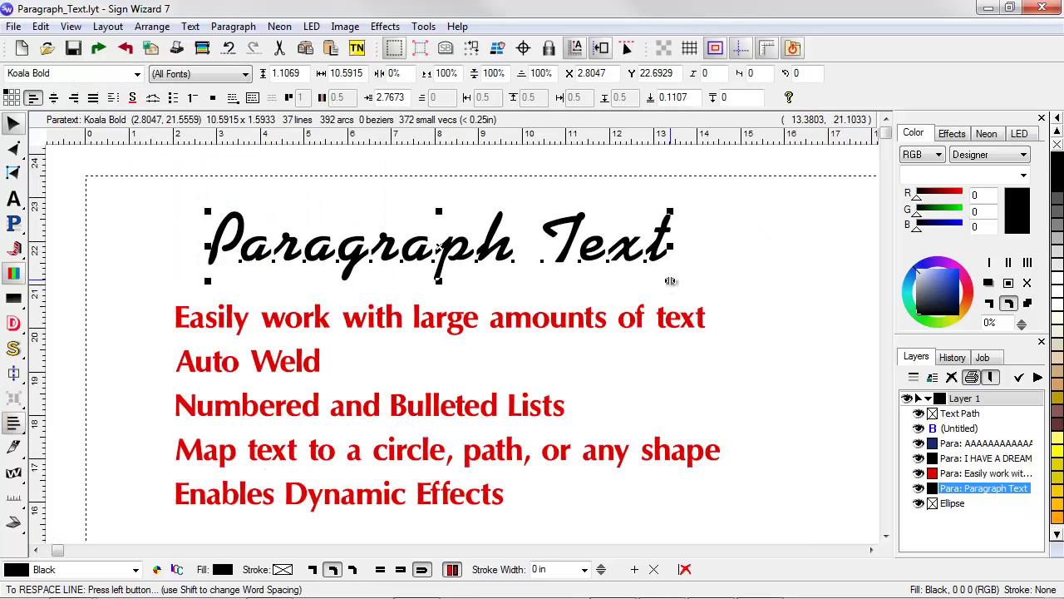
left_click_drag(666, 298, 641, 287)
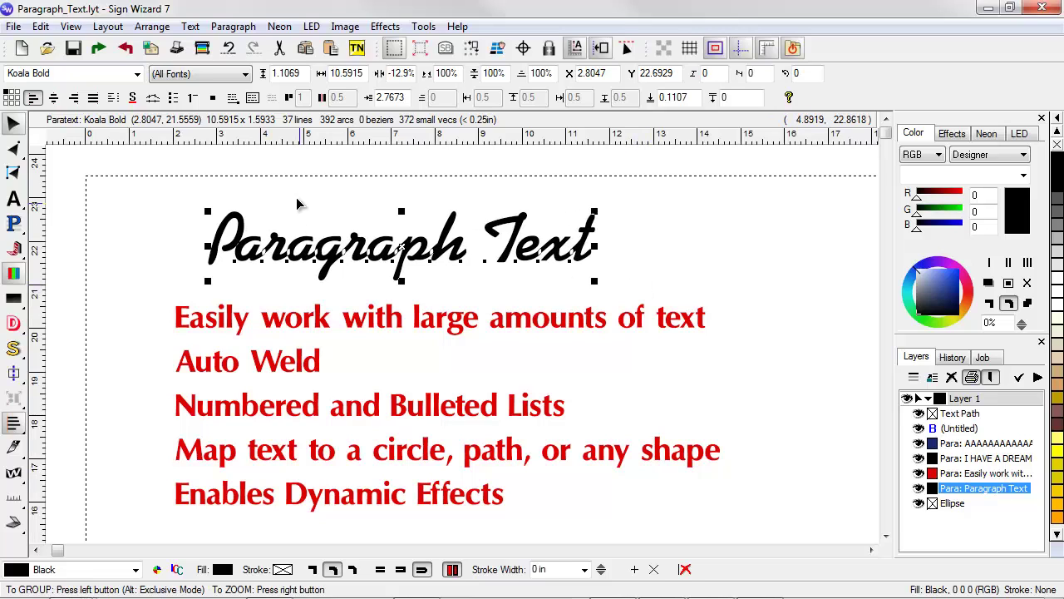
left_click(239, 29)
left_click(274, 162)
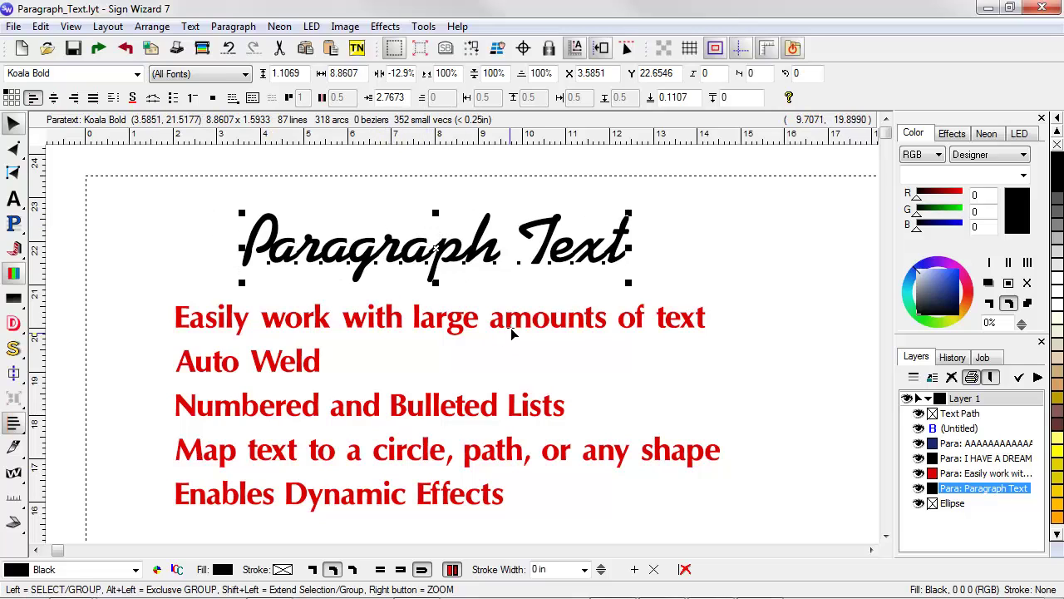
- Change the red feature list from bullets to a numbered list, 1 through 5
left_click(489, 343)
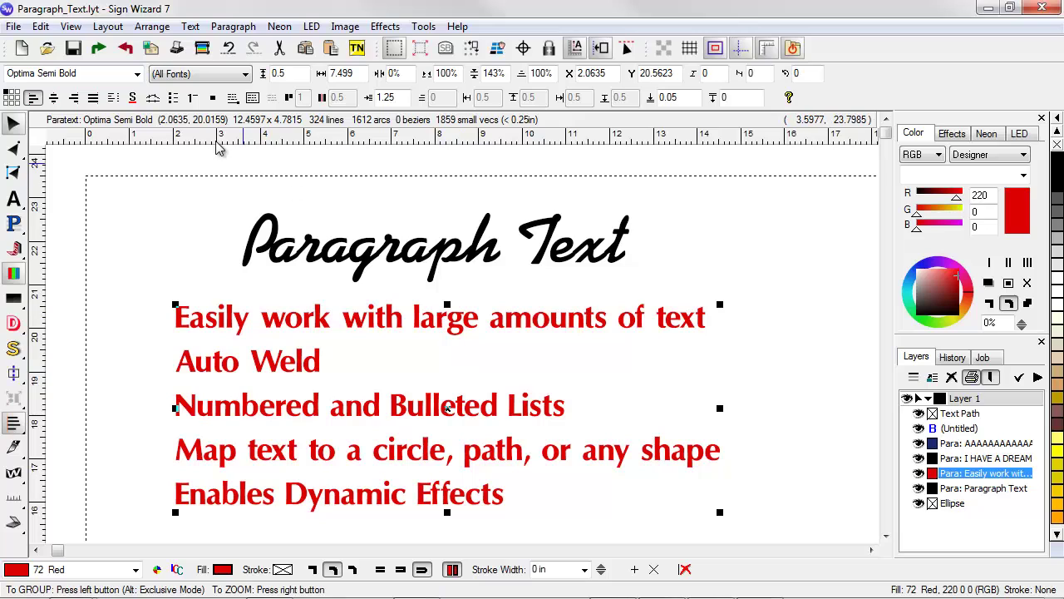
left_click(174, 98)
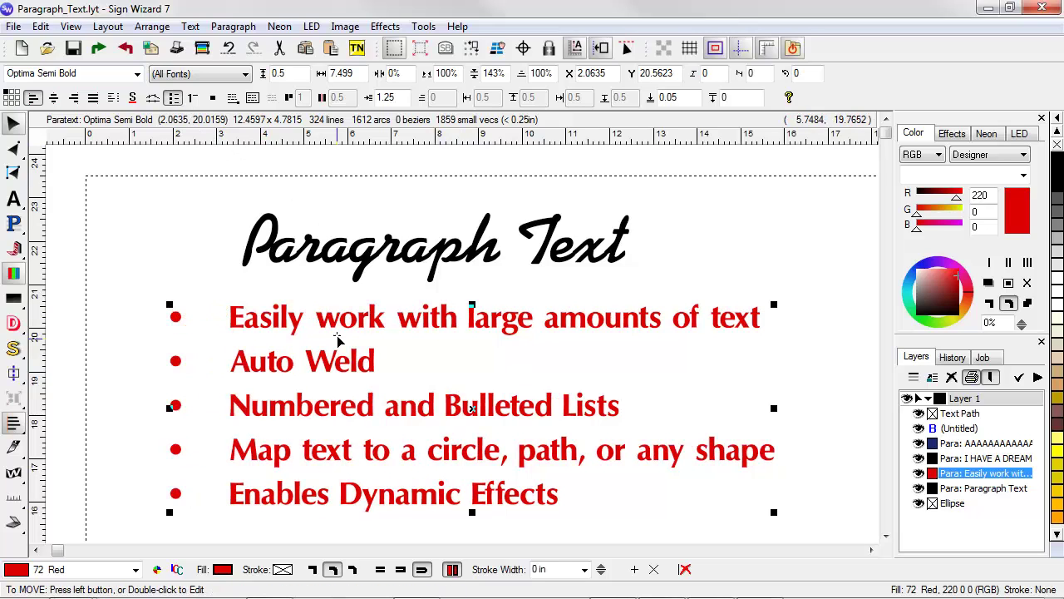
left_click(174, 98)
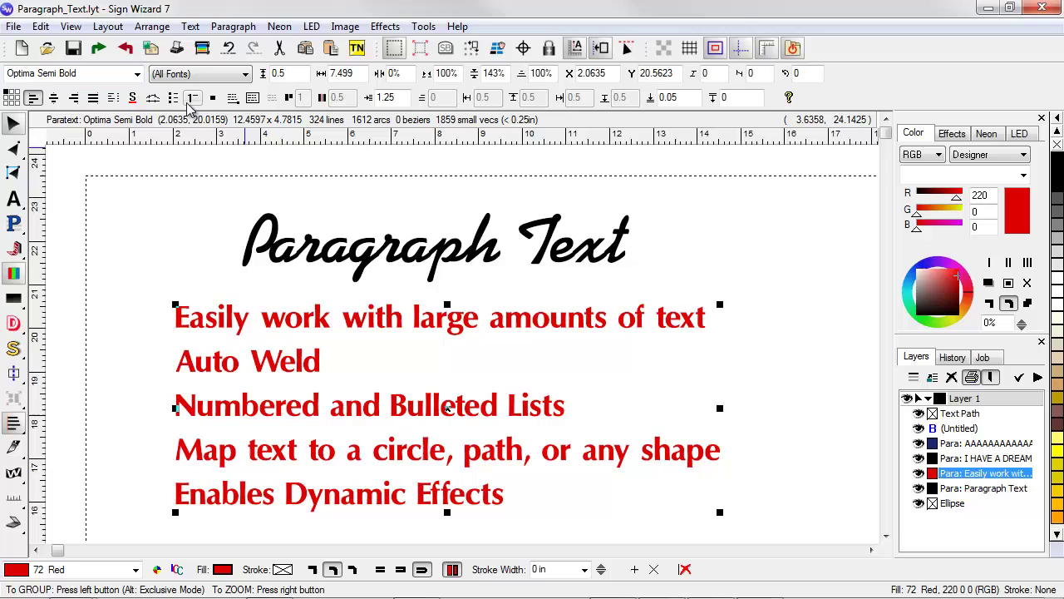
left_click(192, 98)
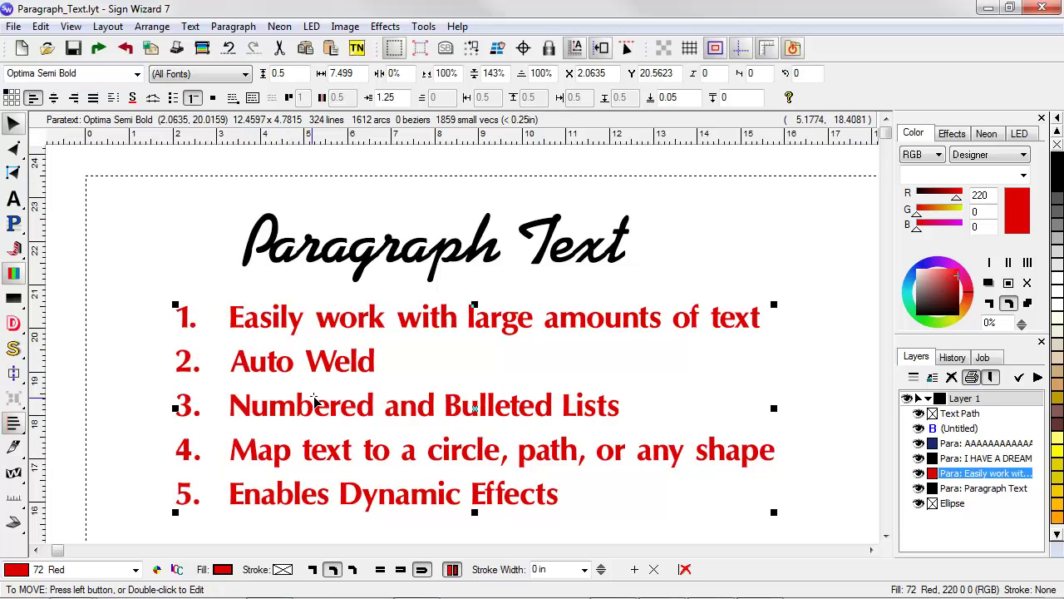
key("F4")
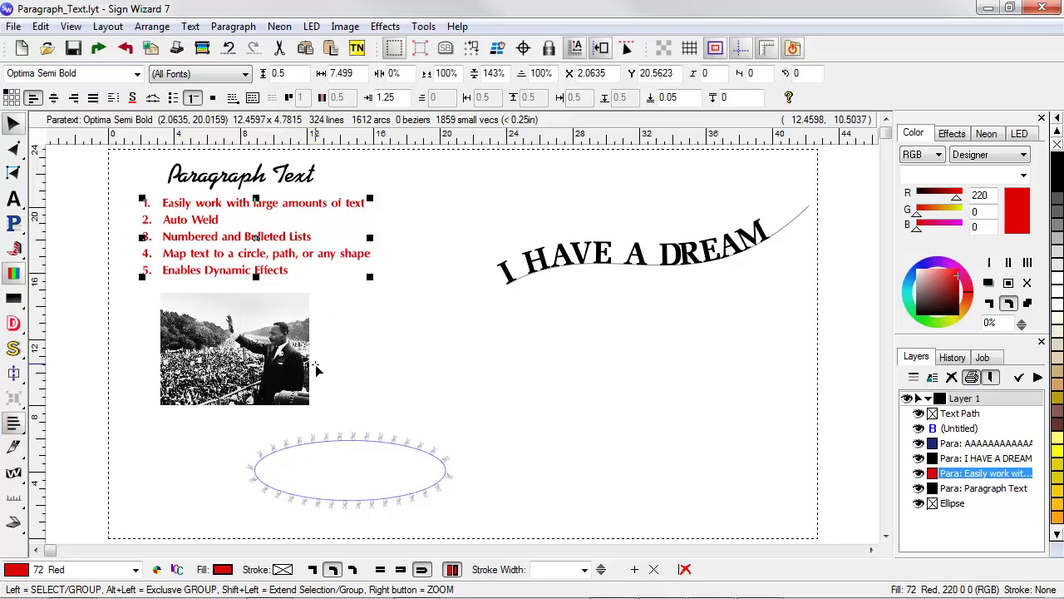
- Fill the curved I HAVE A DREAM text with 227 Bright Blue (RGB 30, 100, 200)
left_click(571, 261)
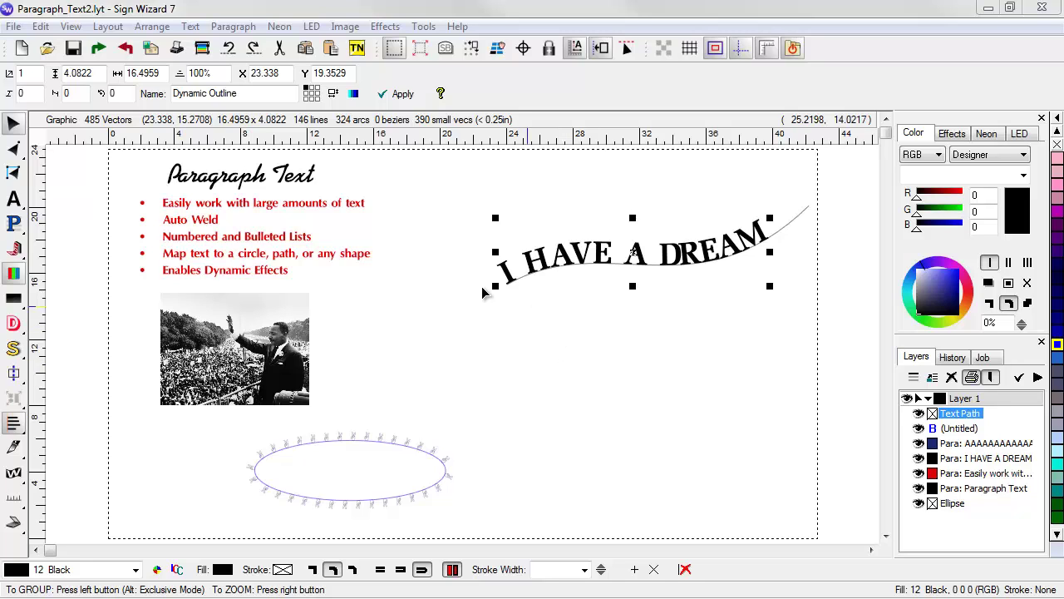
left_click_drag(483, 304, 809, 206)
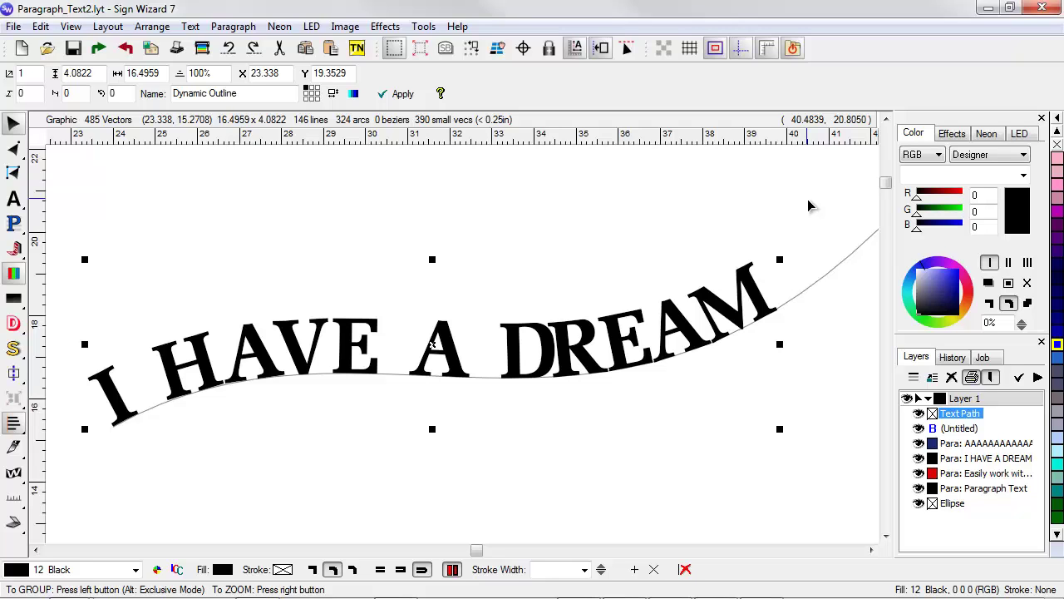
left_click(582, 335)
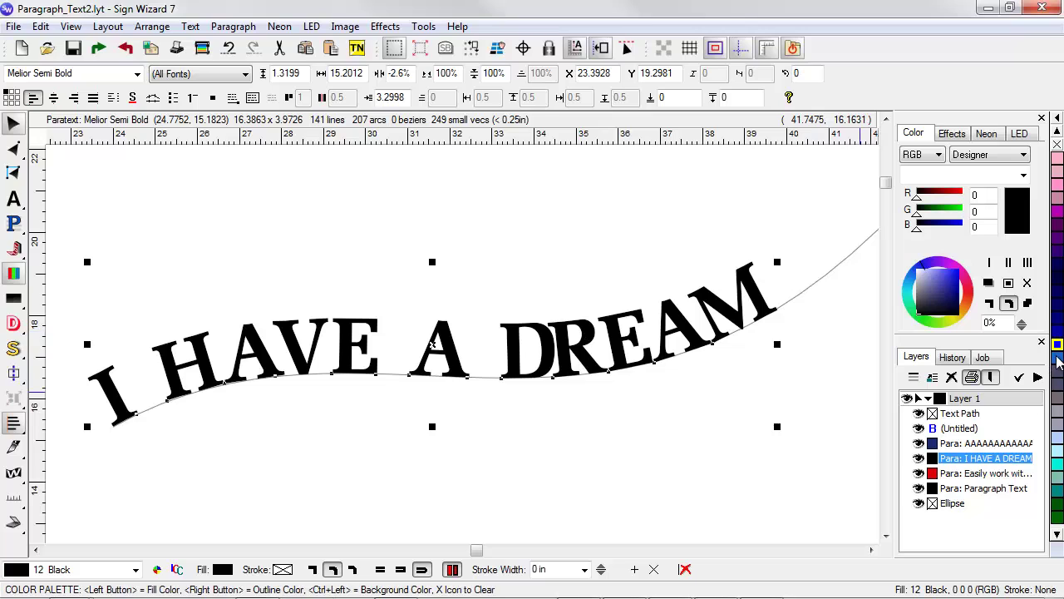
left_click(1058, 358)
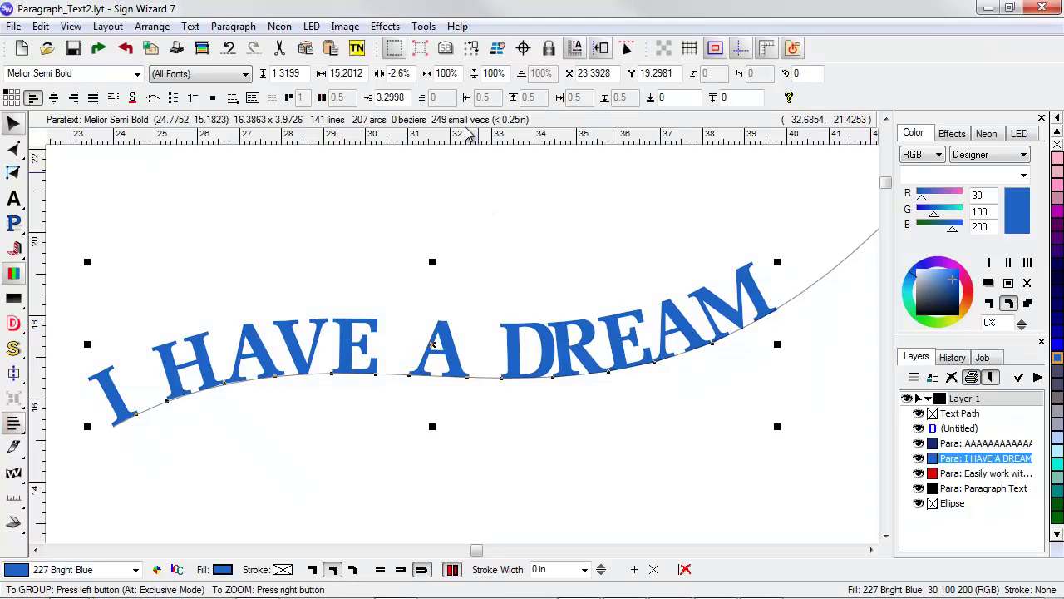
left_click(385, 26)
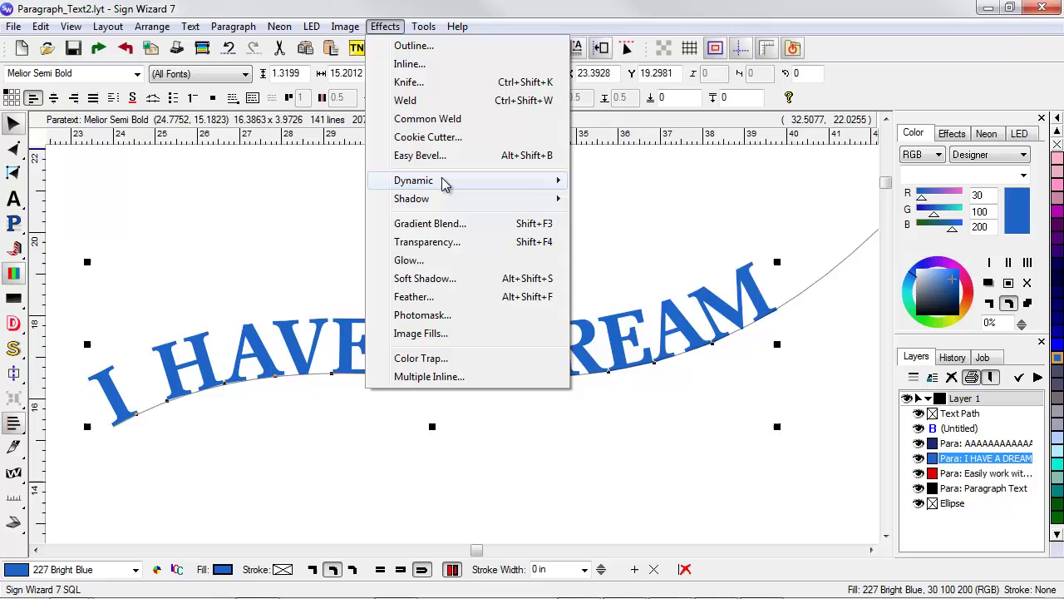
left_click(615, 185)
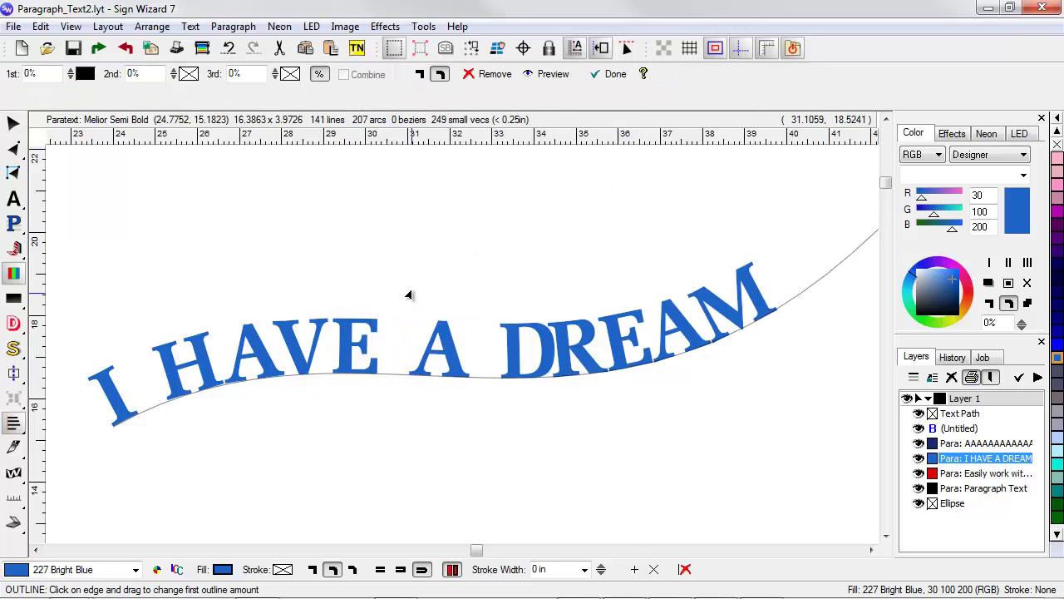
key("z")
left_click_drag(420, 293, 641, 420)
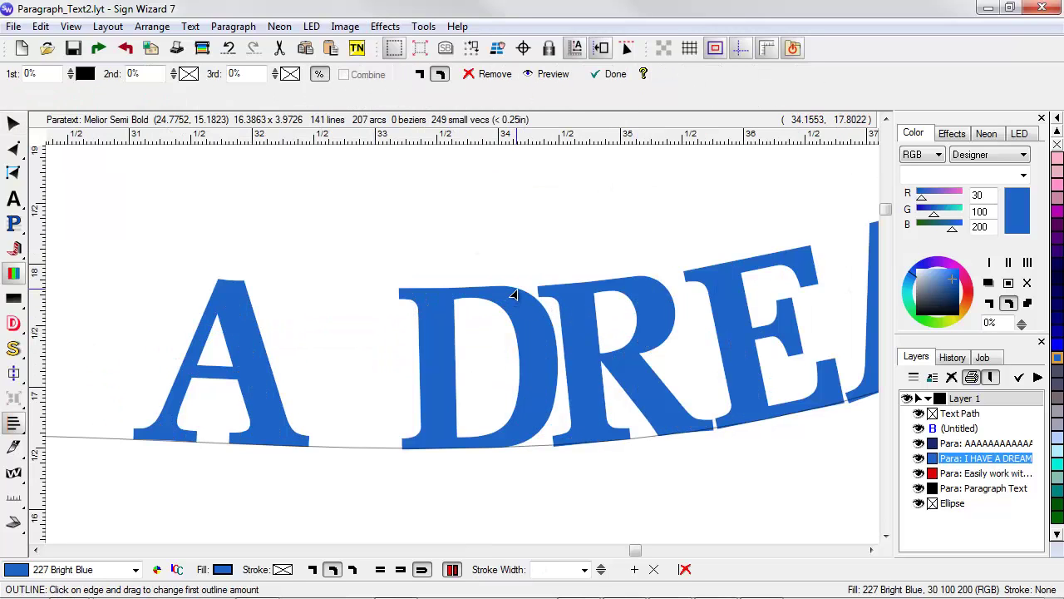
left_click_drag(514, 295, 520, 283)
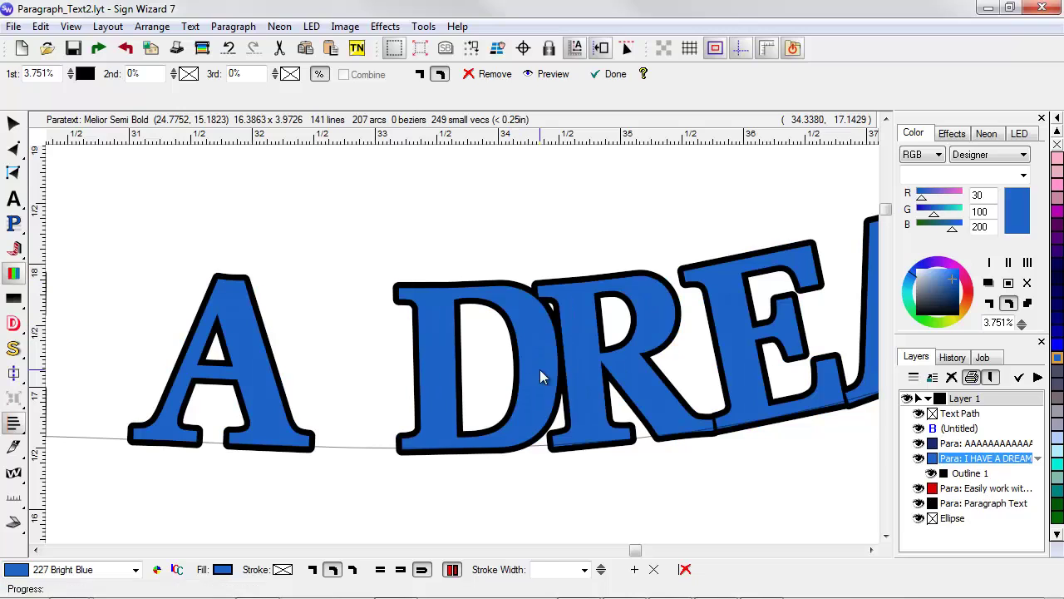
scroll(540, 374, "down", 3)
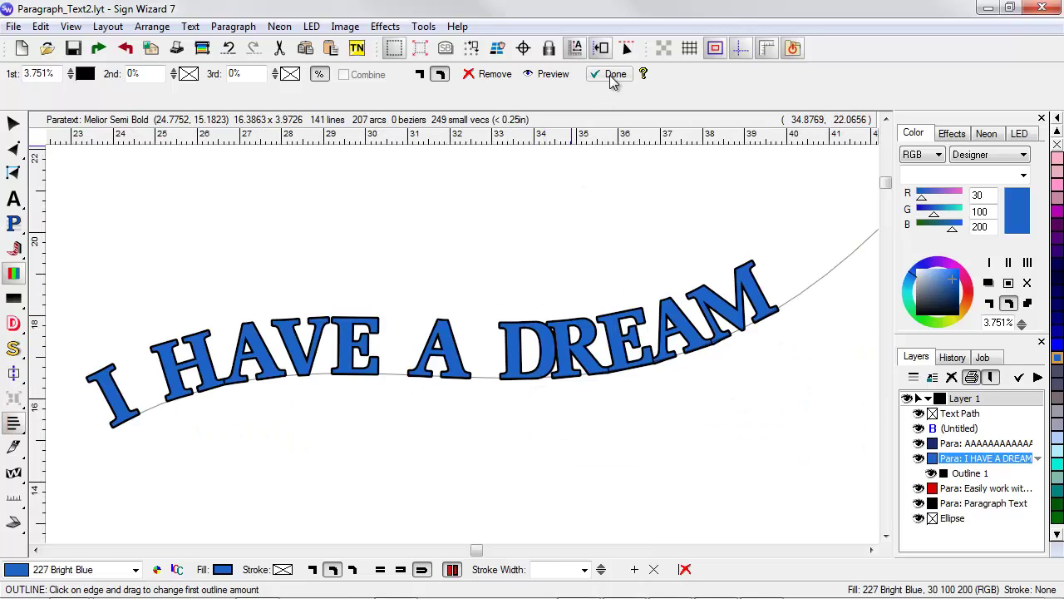
left_click(614, 76)
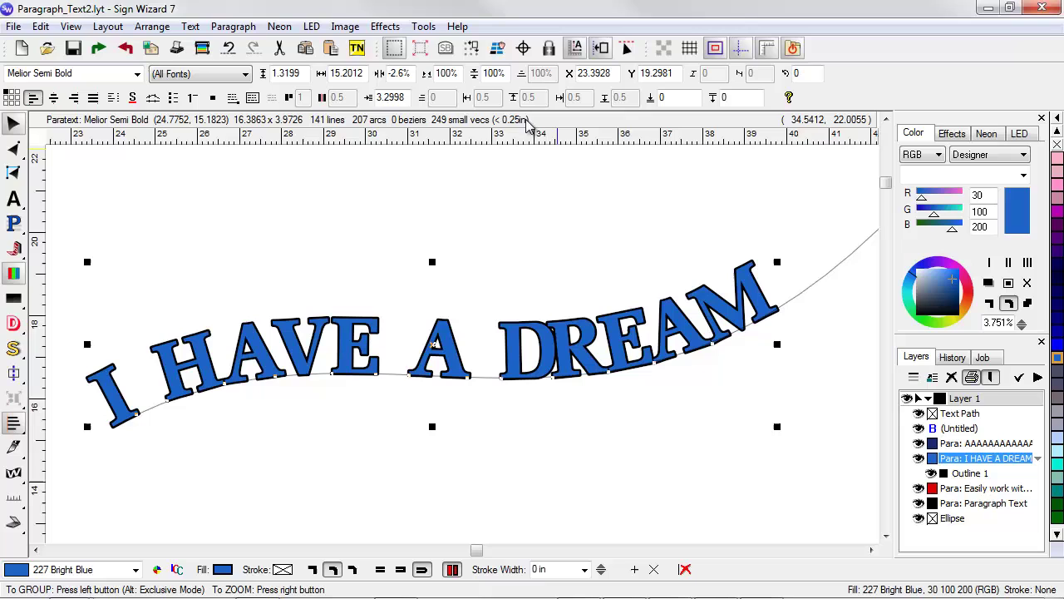
- Add a soft shadow to I HAVE A DREAM, offset right and down, 65% opacity, 10% softness
left_click(385, 26)
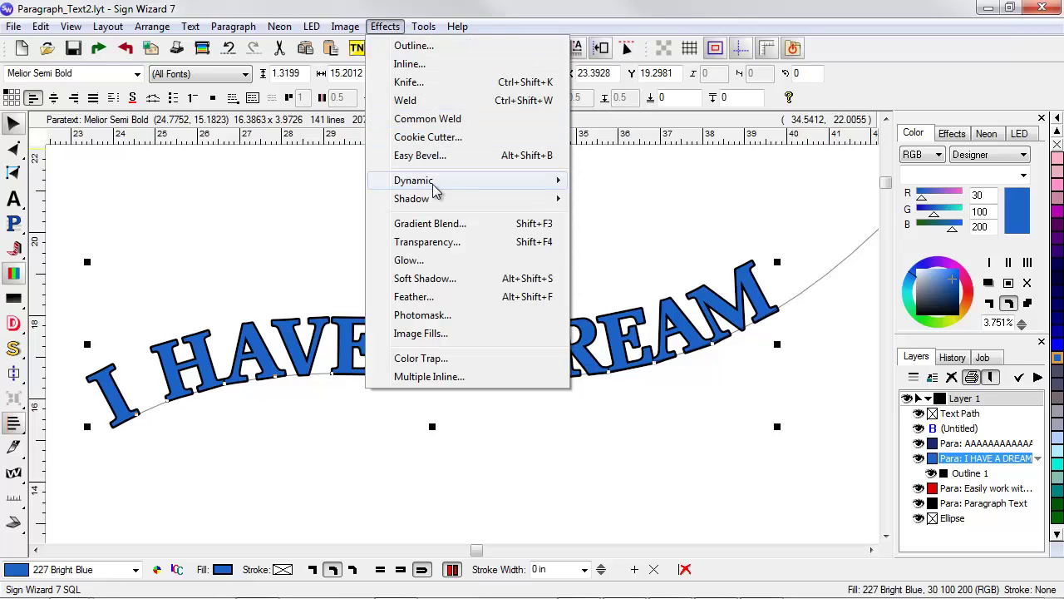
left_click(464, 279)
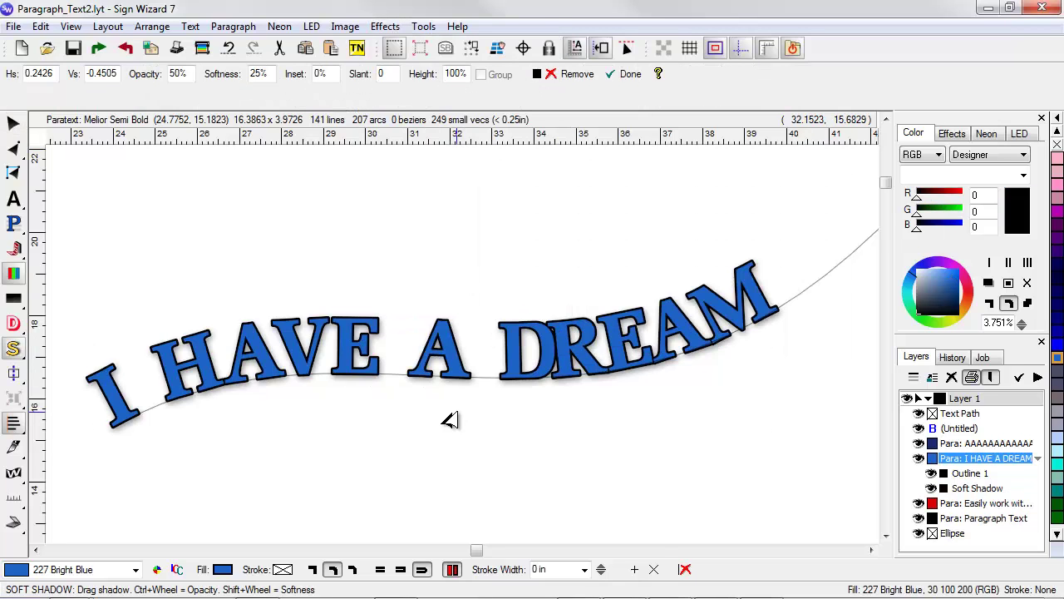
key("z")
left_click_drag(447, 422, 648, 320)
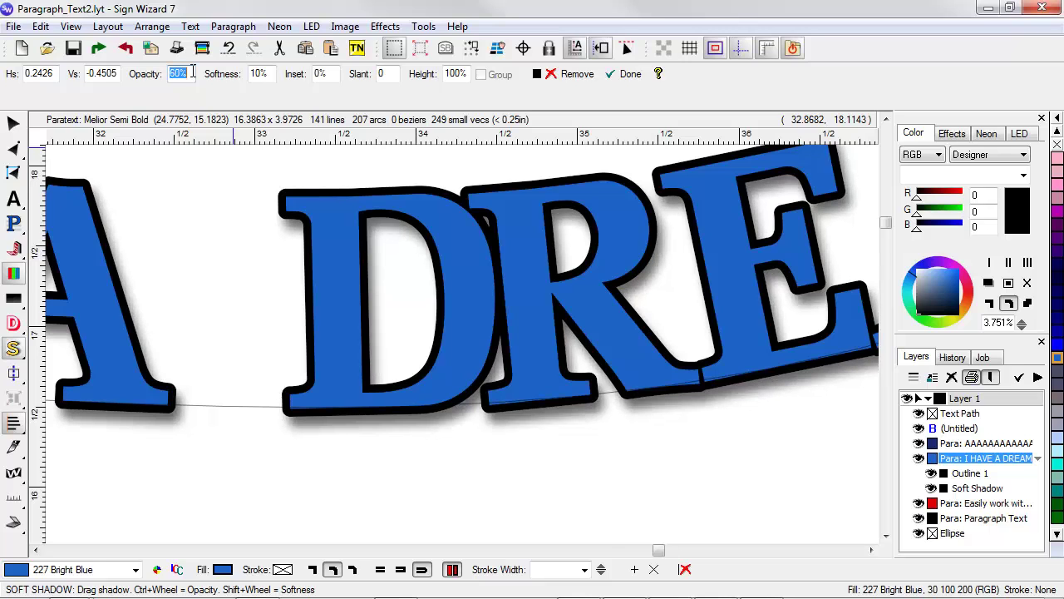
left_click_drag(493, 439, 507, 431)
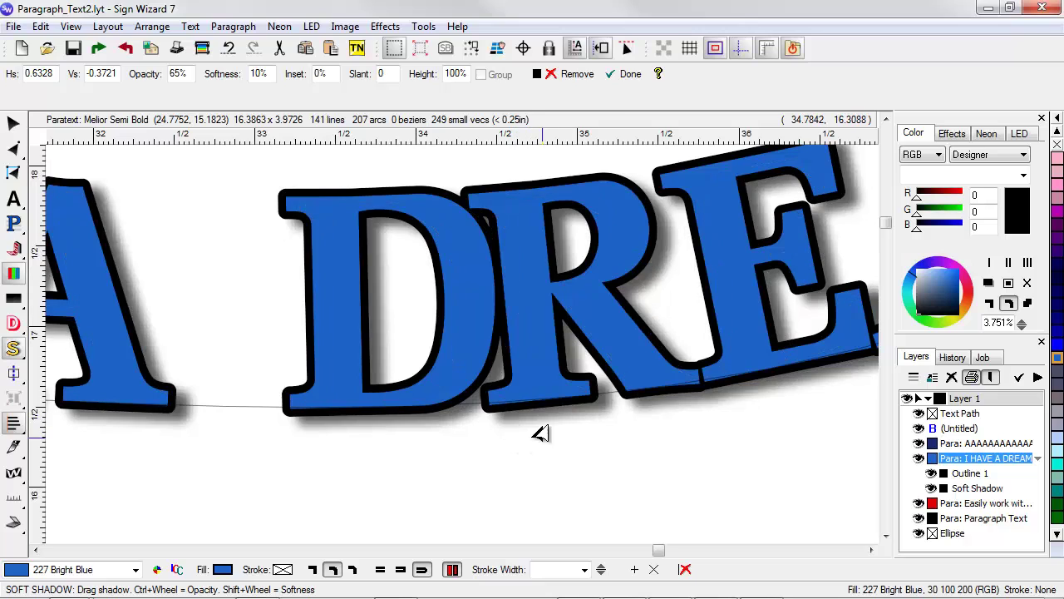
left_click(620, 74)
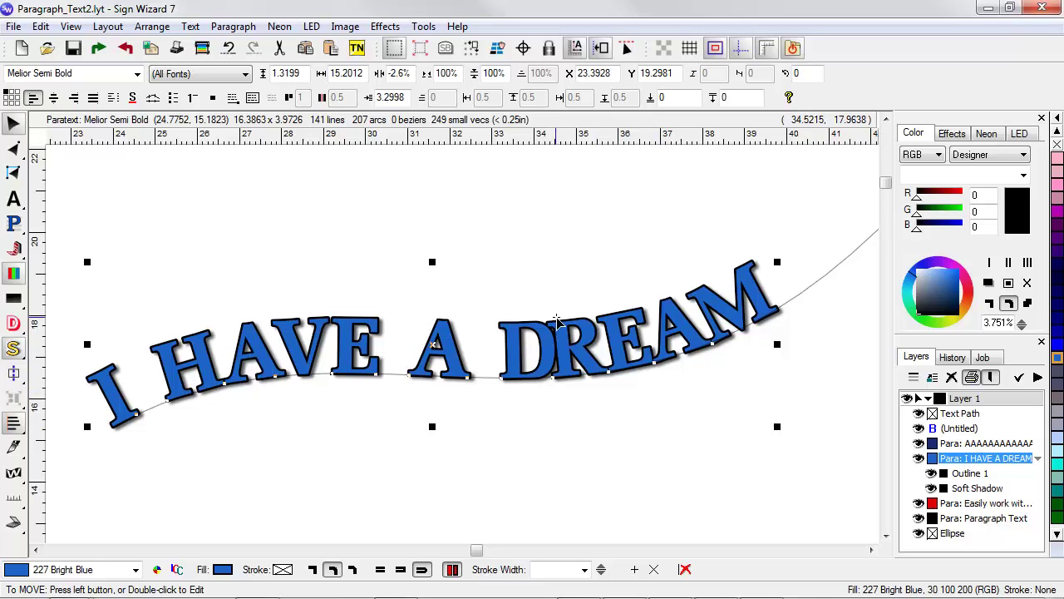
- Set I HAVE A DREAM in the NULAND font with letter spacing tightened to -15.4%
left_click(138, 75)
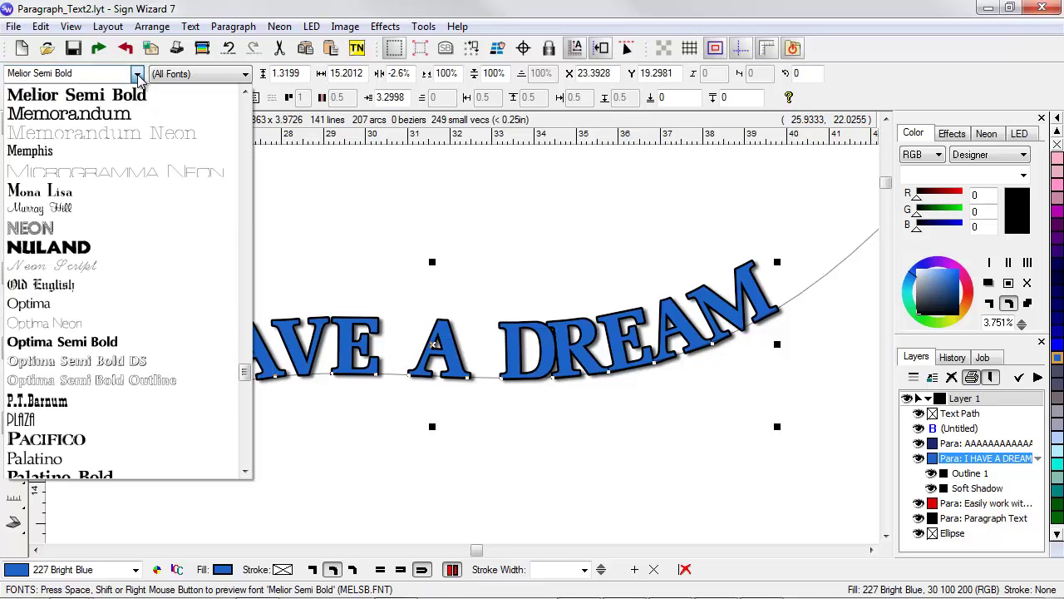
left_click(103, 250)
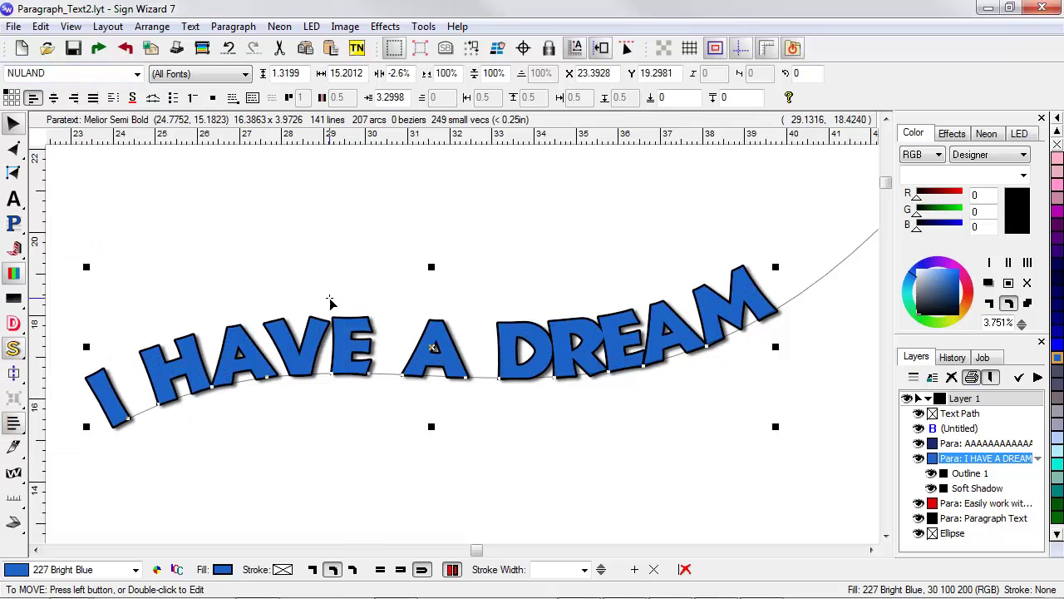
left_click_drag(775, 426, 817, 413)
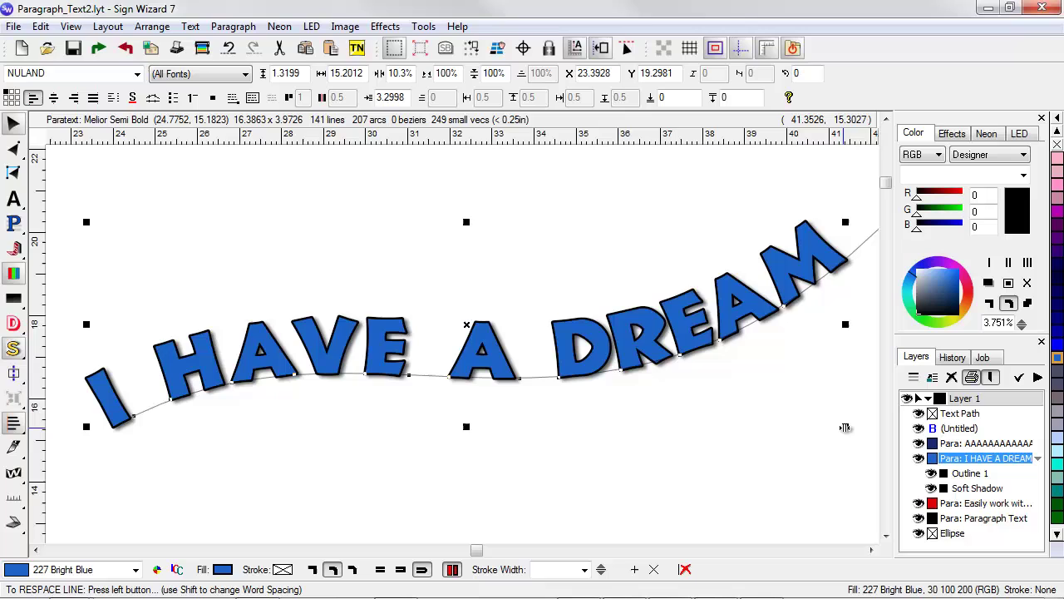
left_click_drag(845, 427, 755, 427)
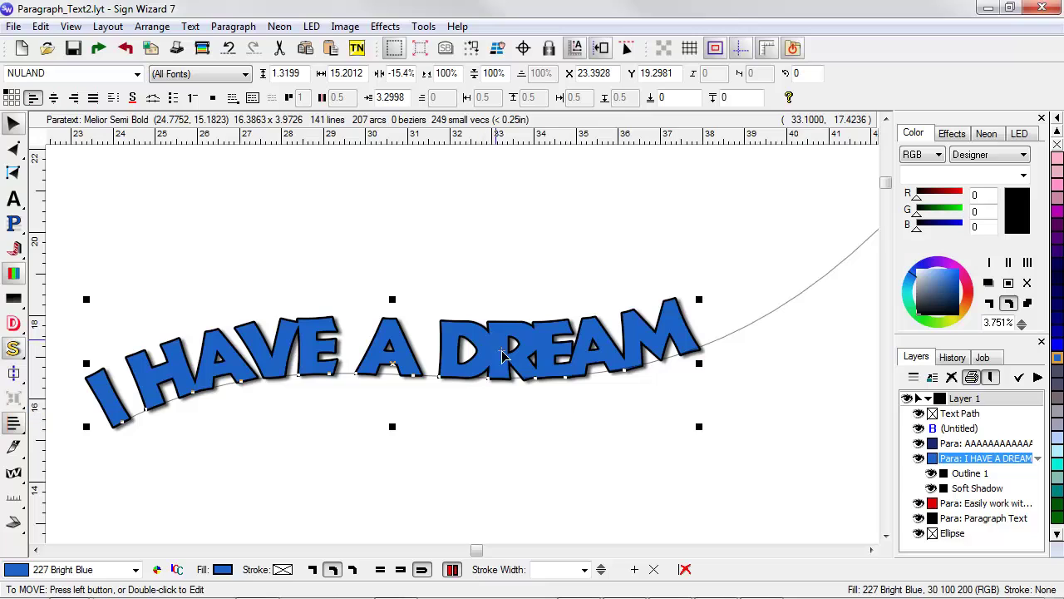
left_click(385, 28)
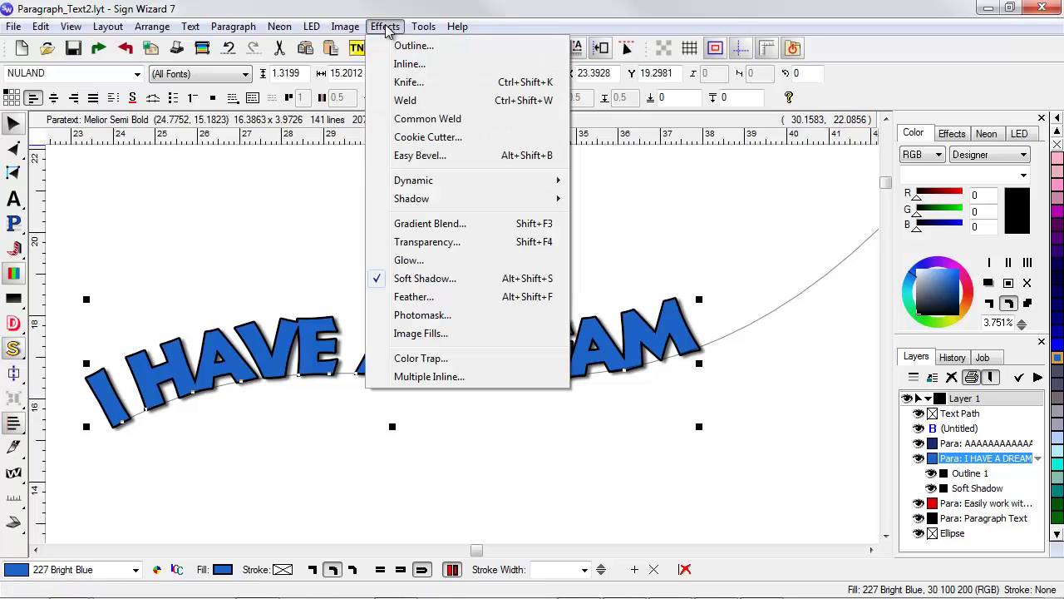
- Apply the Blue Sky image fill to the I HAVE A DREAM letters at scale 0.8
left_click(455, 335)
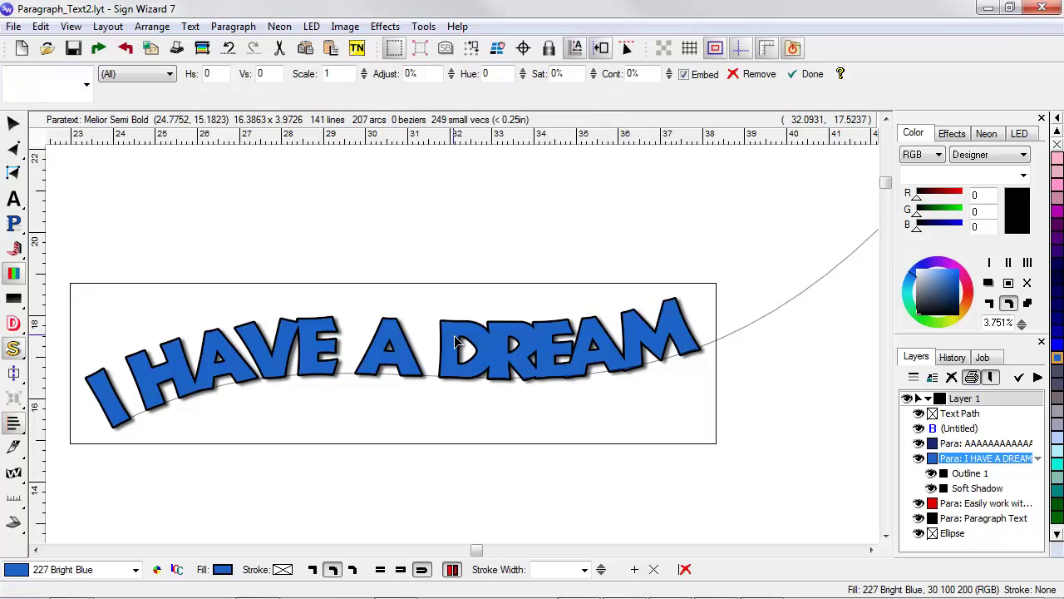
left_click(87, 84)
scroll(133, 309, "down", 10)
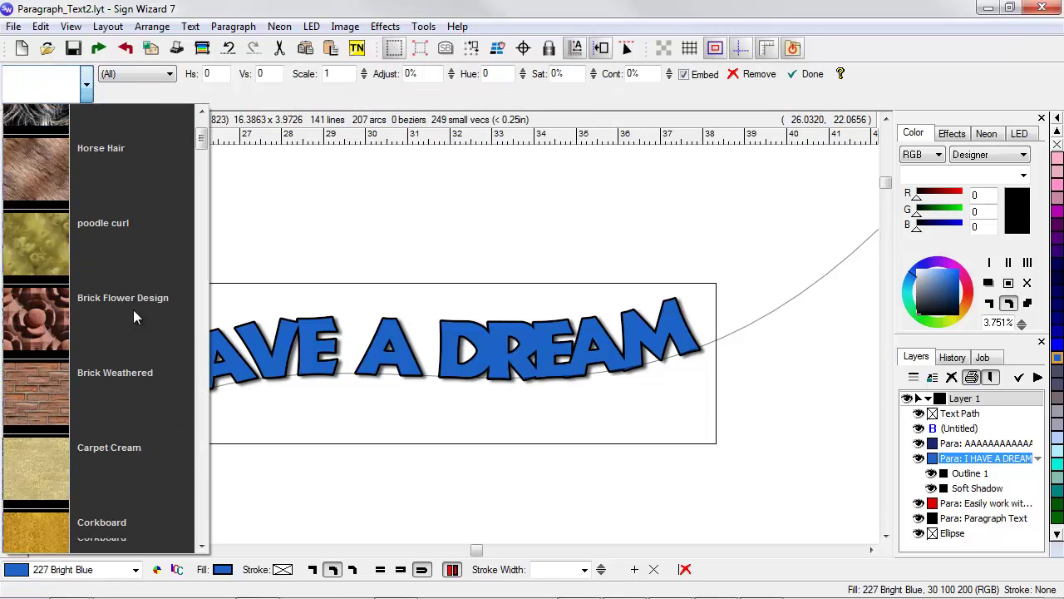
scroll(133, 317, "down", 15)
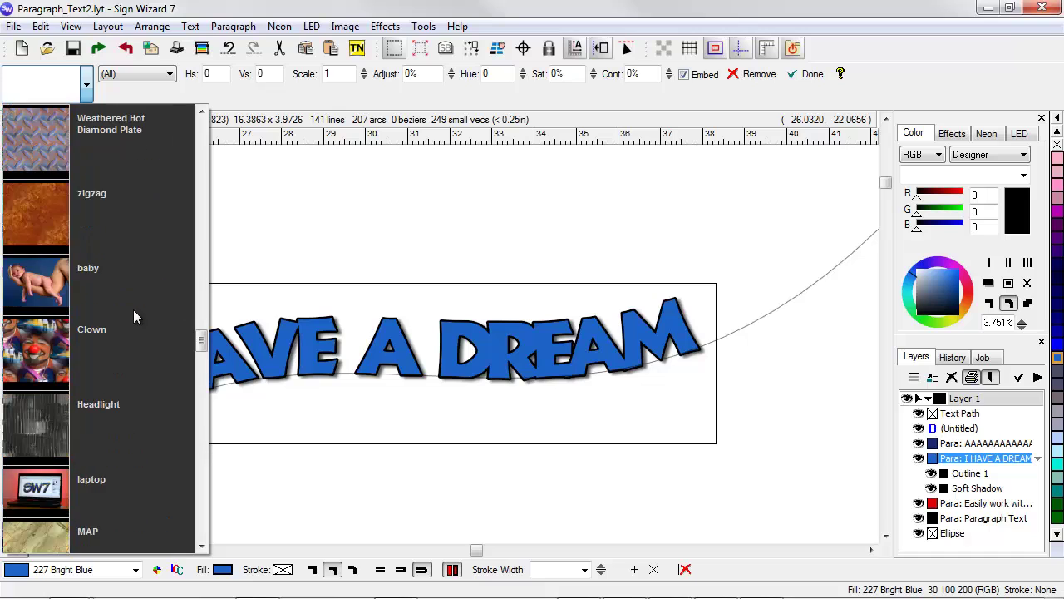
scroll(135, 316, "down", 15)
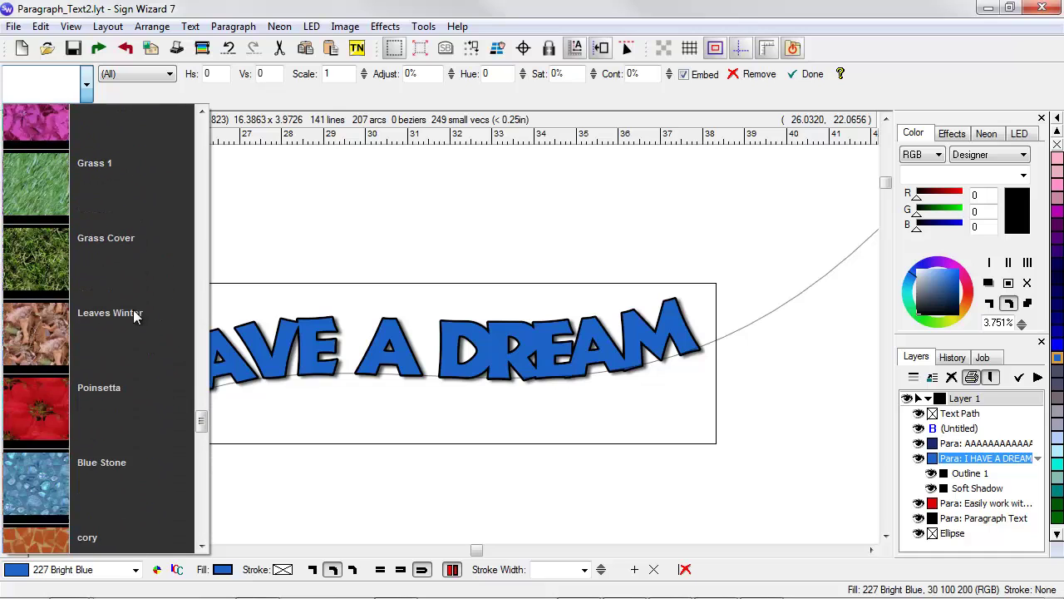
scroll(133, 310, "down", 10)
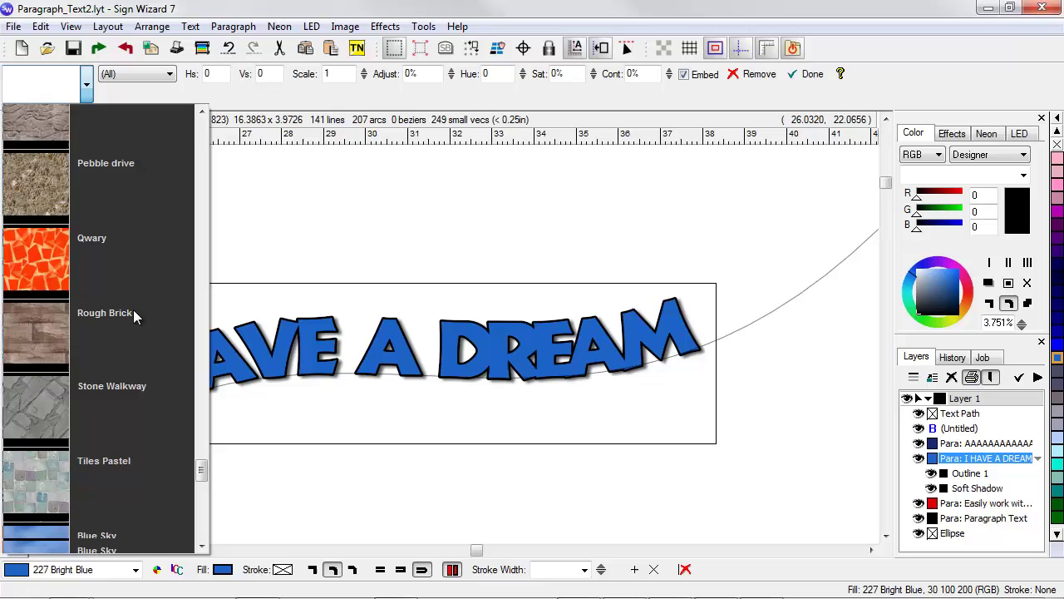
left_click(44, 363)
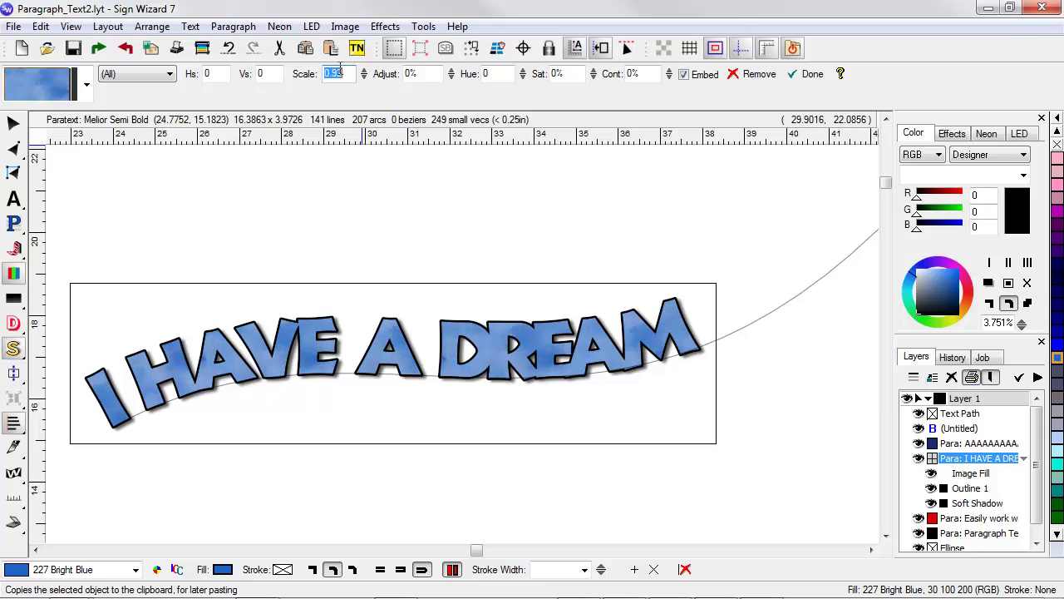
type("0.8")
key("Return")
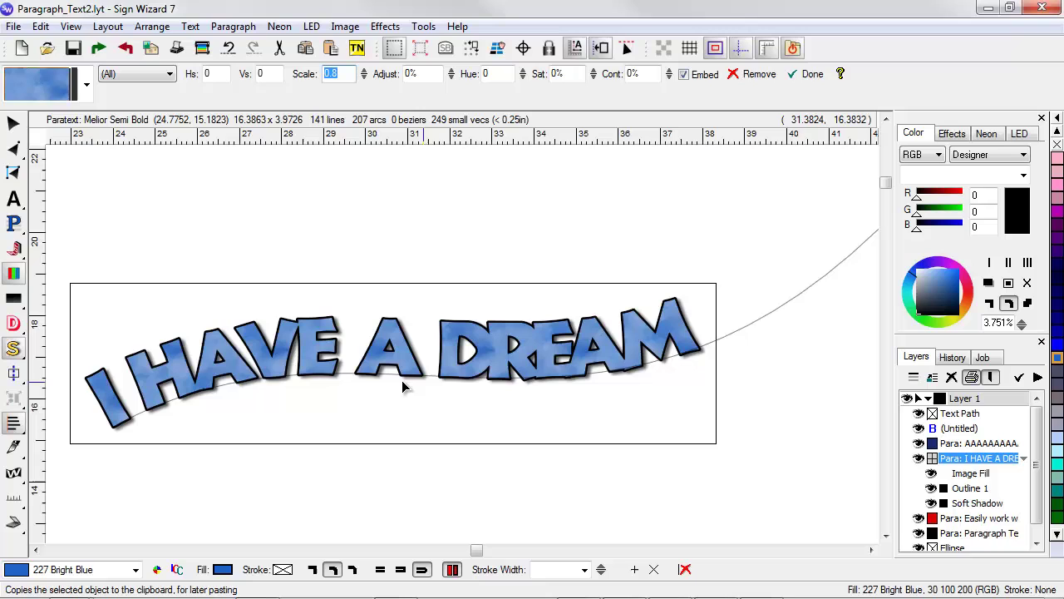
left_click(812, 73)
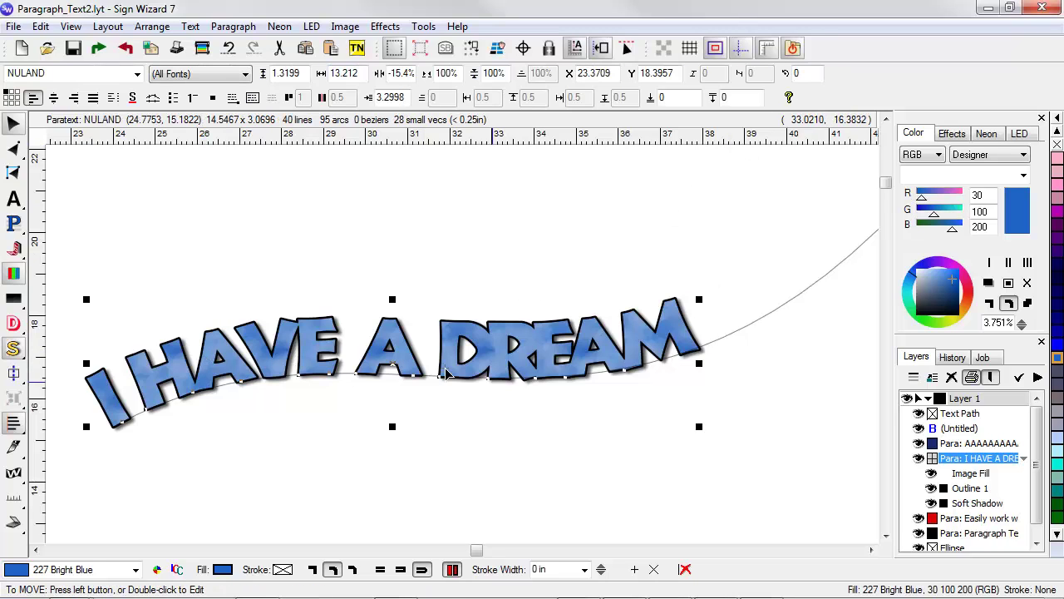
key("z")
left_click_drag(417, 285, 677, 414)
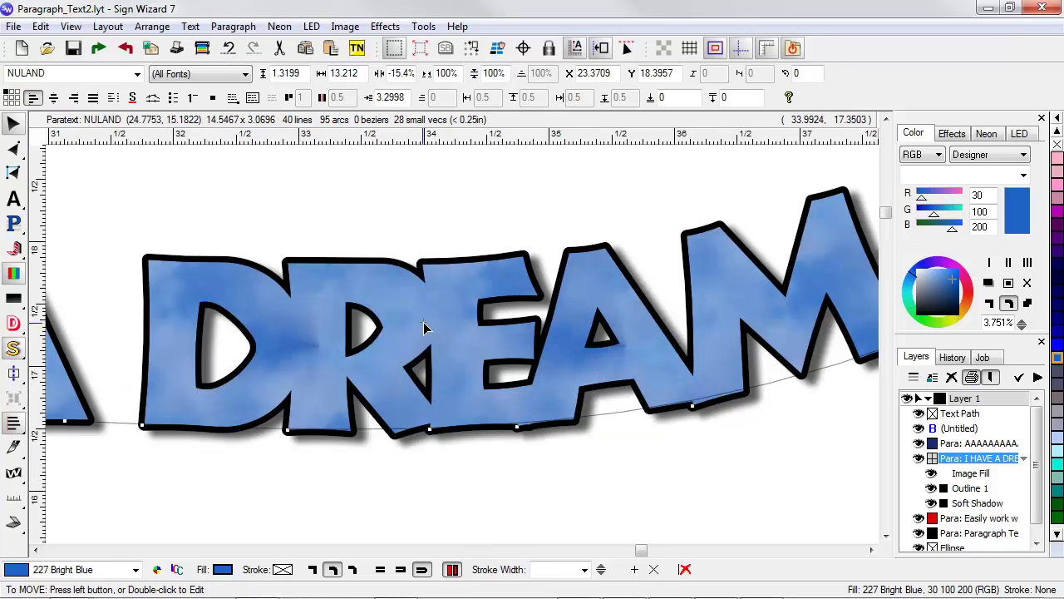
- Add an Easy Bevel (1% inset, 2% width, 6% softness) and widen spacing to 10.9%
left_click(385, 26)
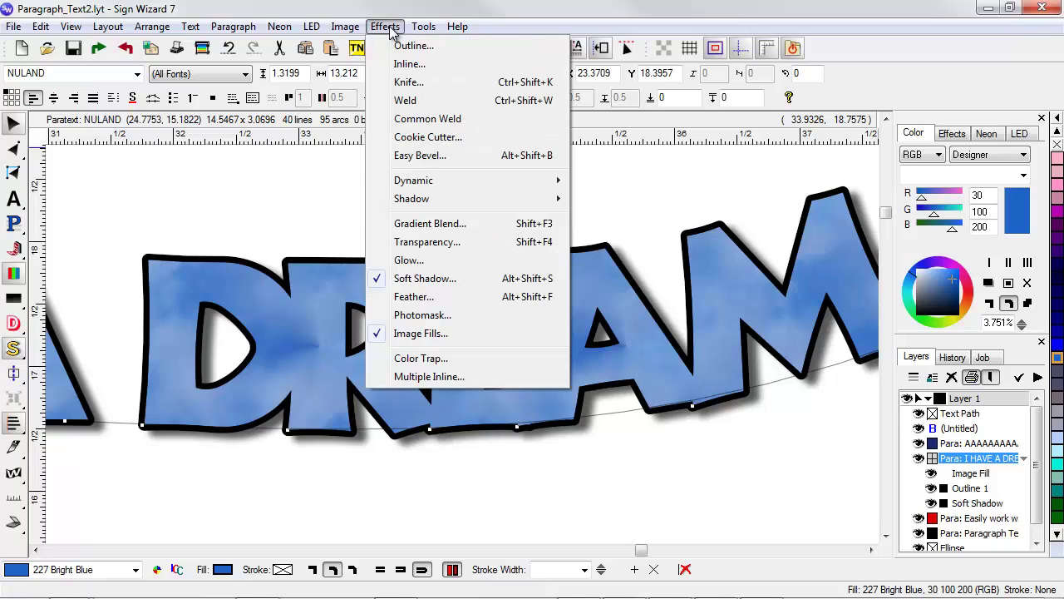
mouse_move(427, 182)
left_click(432, 155)
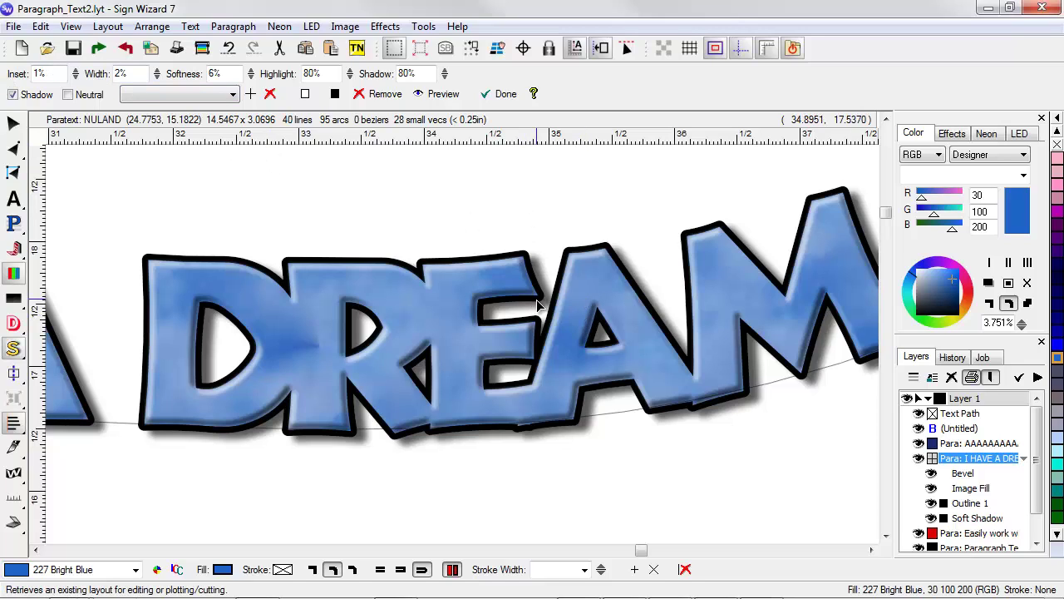
key("z")
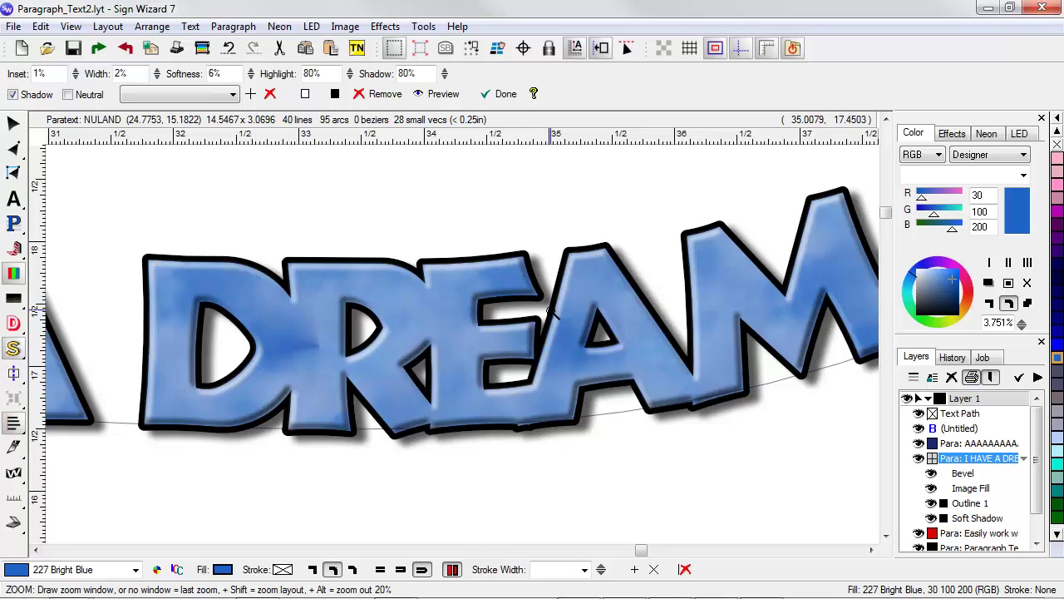
left_click(552, 315)
left_click(500, 95)
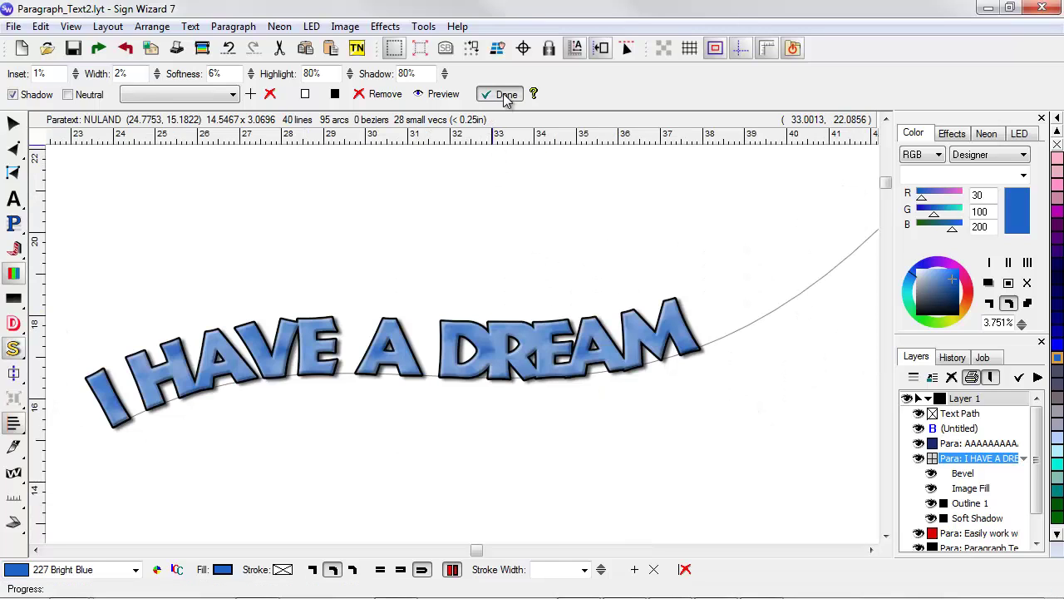
left_click_drag(699, 426, 775, 392)
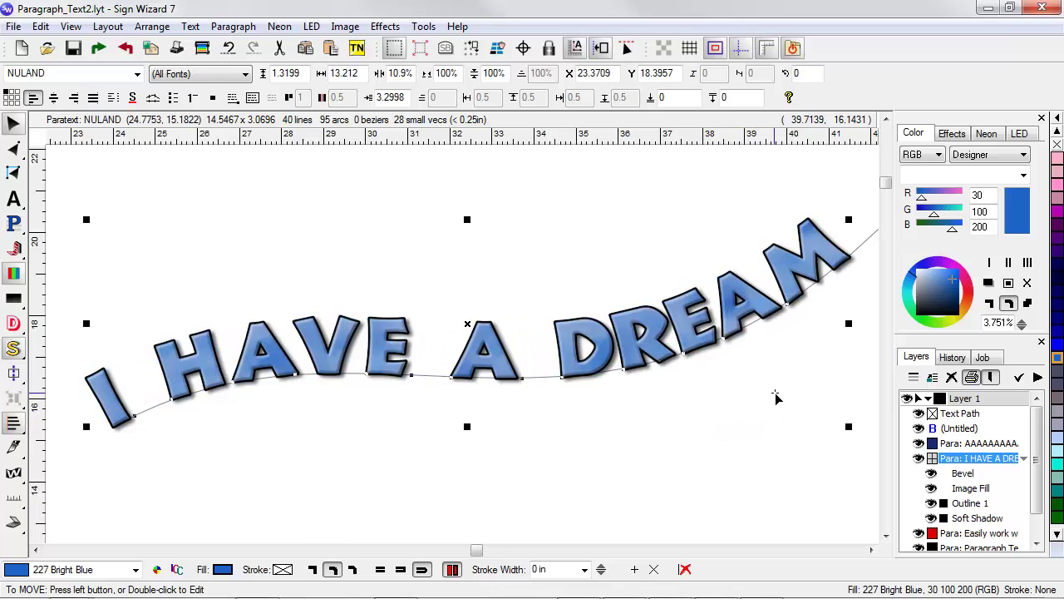
- Tighten the I HAVE A DREAM letter spacing to -17.3% along the curve
left_click_drag(849, 424, 751, 423)
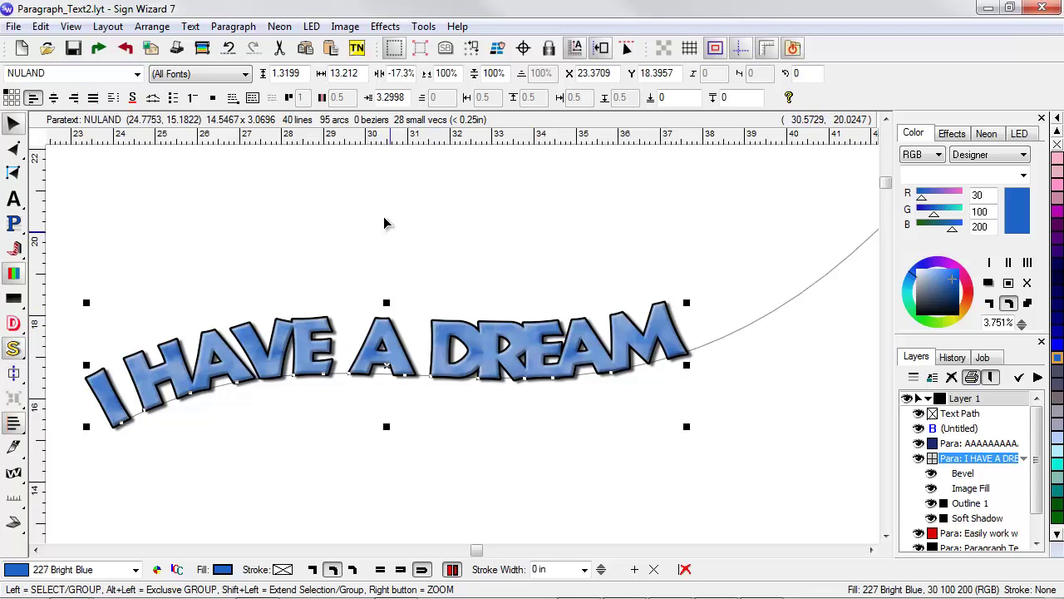
- Detach I HAVE A DREAM from its curved path and move the curve up out of the way
left_click(234, 28)
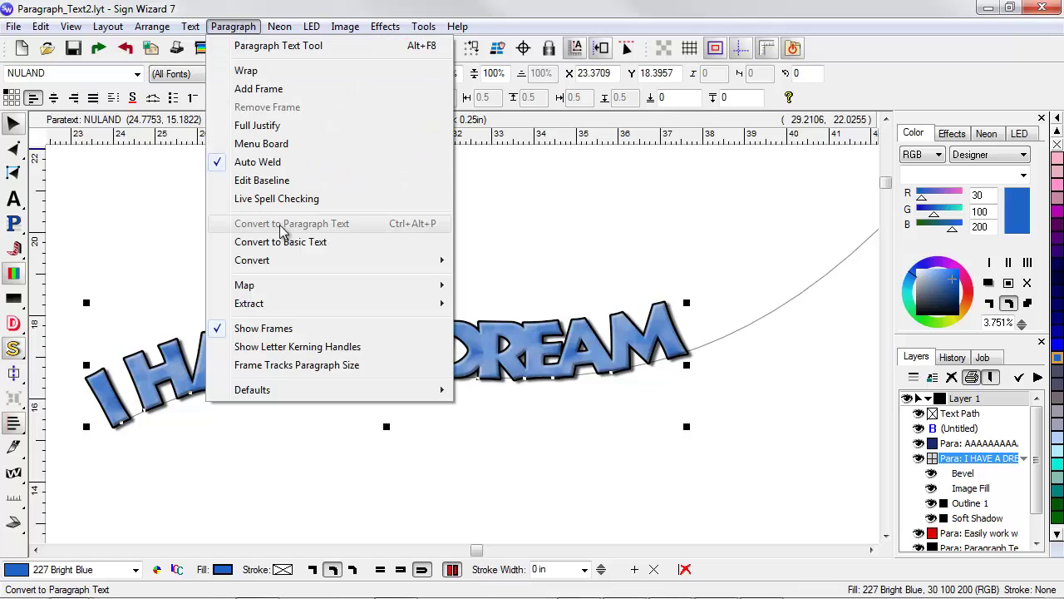
mouse_move(397, 289)
left_click(497, 323)
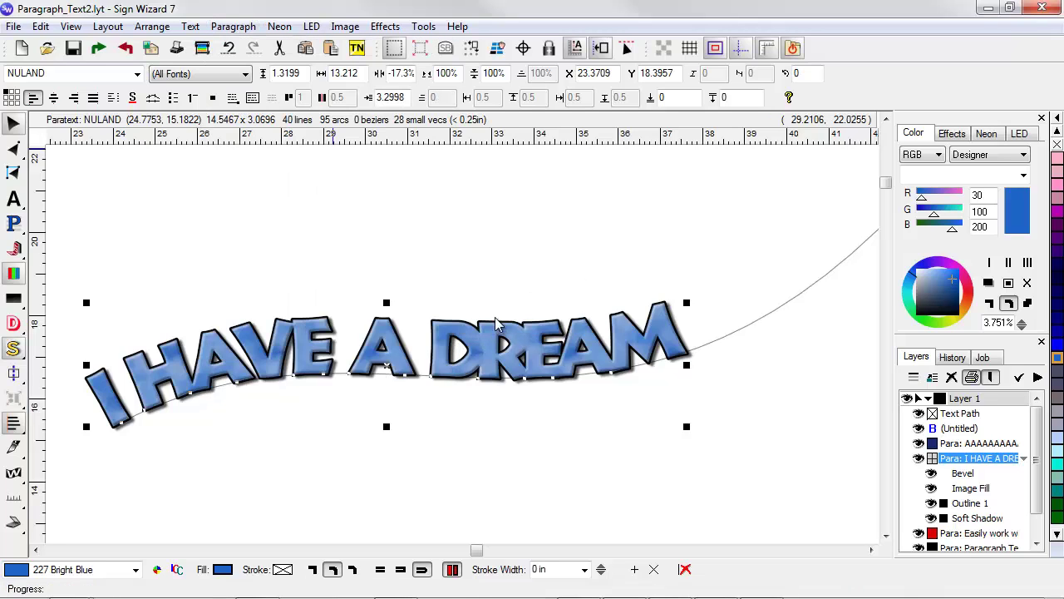
left_click(504, 451)
left_click_drag(504, 451, 508, 303)
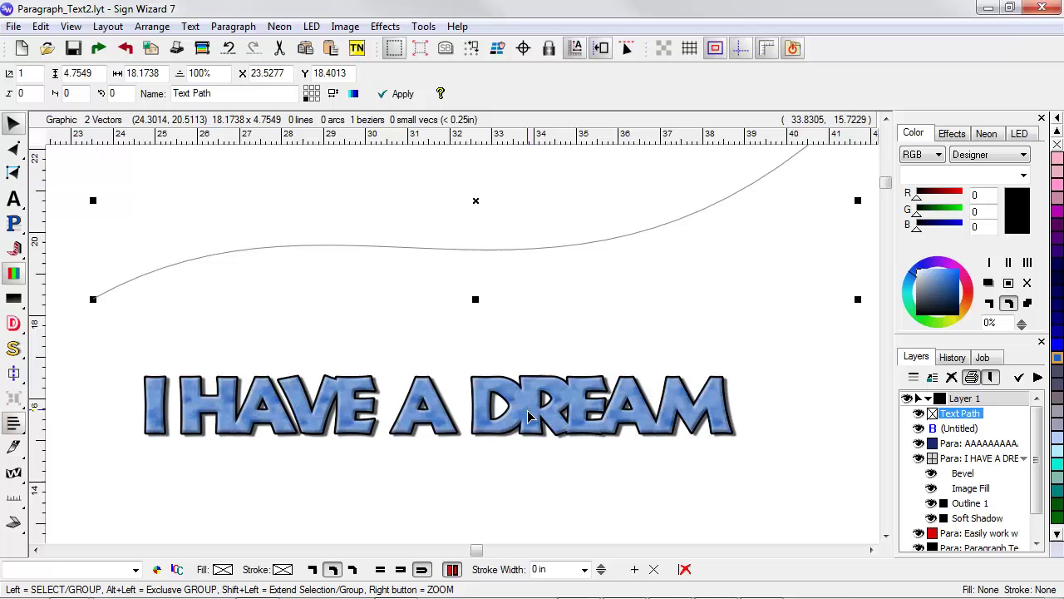
- Move the photo beside the text and bring the headline down onto the photo
left_click(513, 405)
right_click(416, 401)
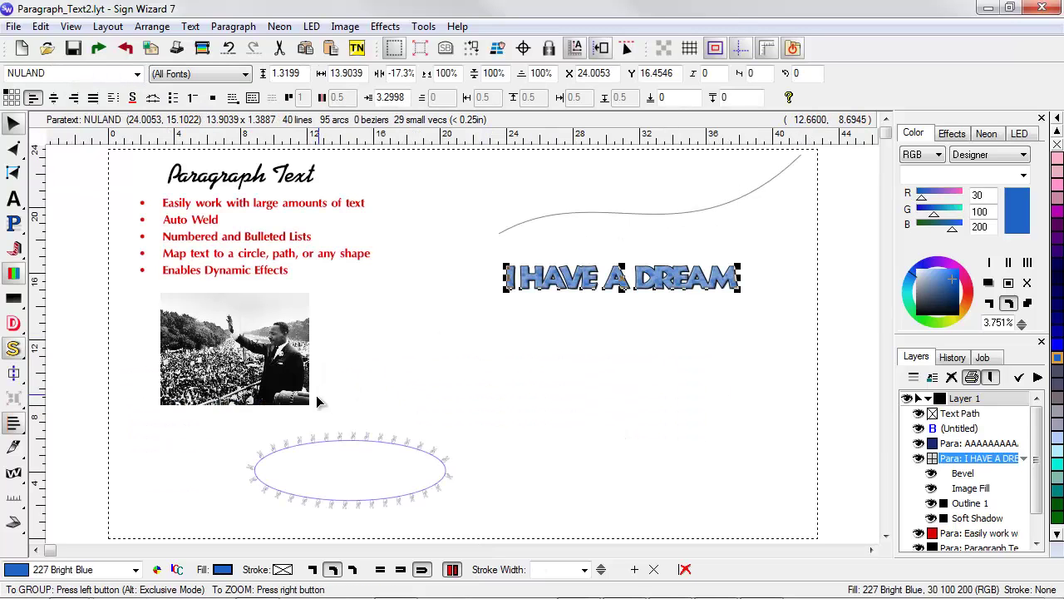
left_click_drag(320, 374, 724, 387)
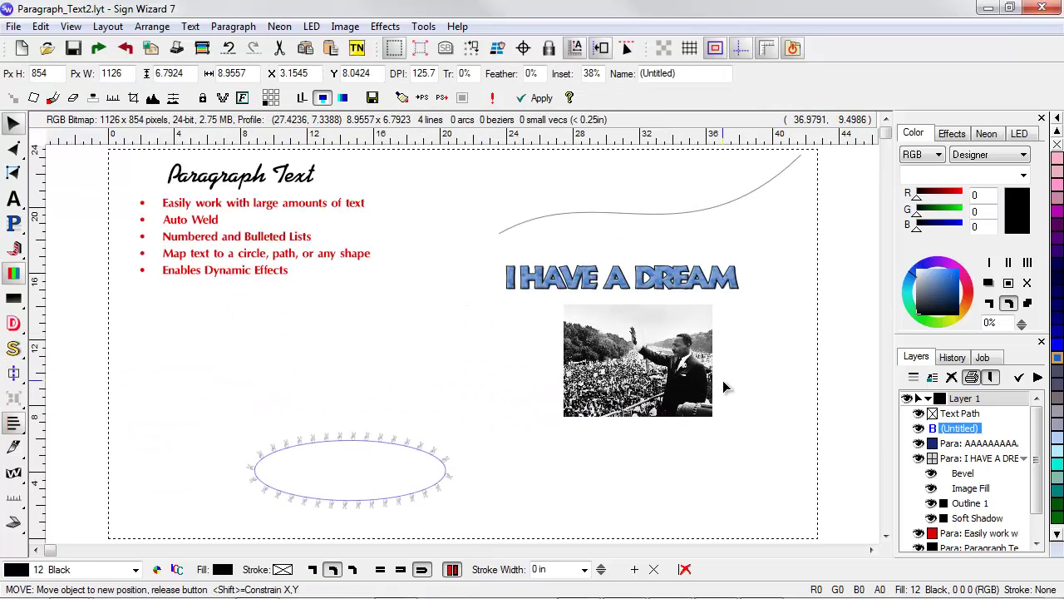
left_click_drag(483, 254, 743, 463)
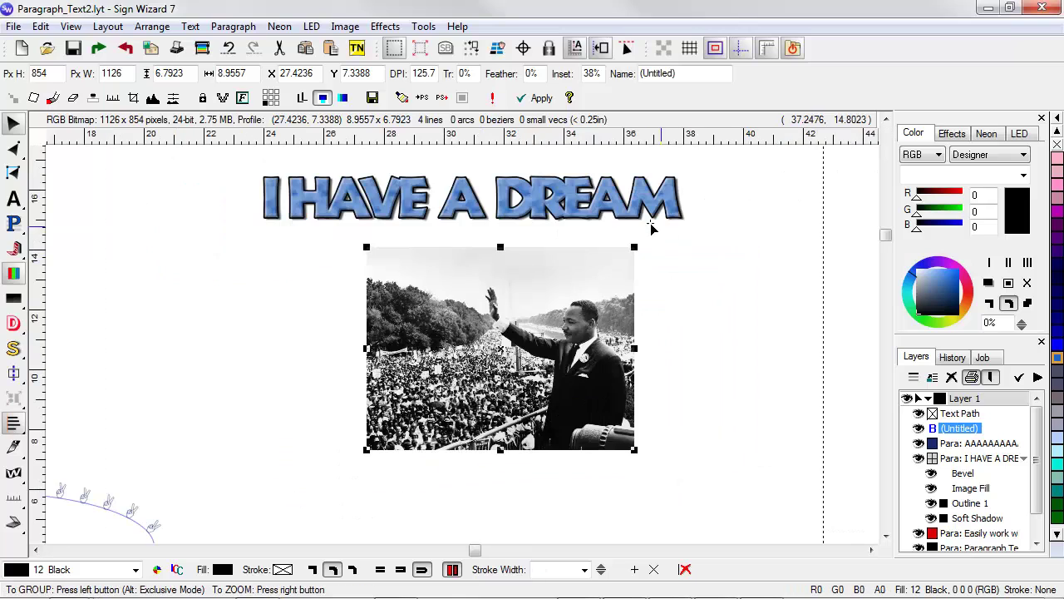
left_click(614, 202)
left_click_drag(614, 202, 658, 221)
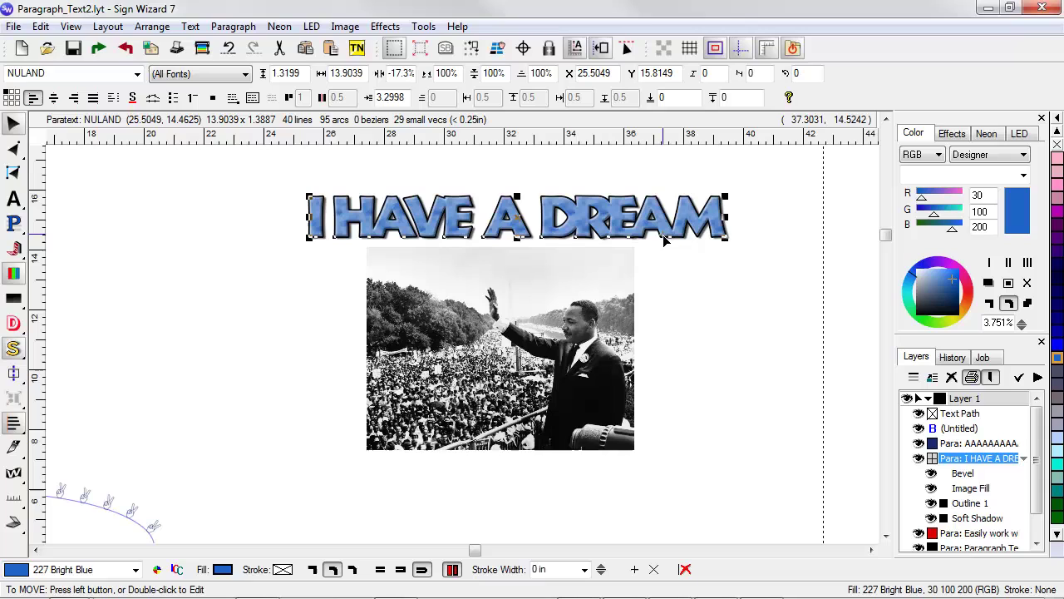
left_click_drag(632, 213, 617, 297)
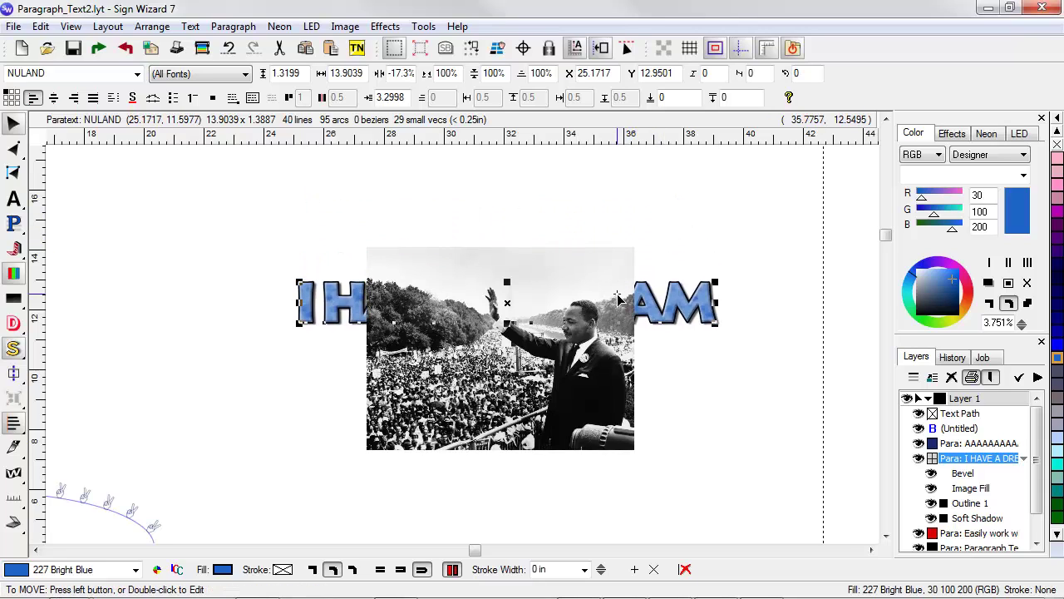
- Bring the I HAVE A DREAM headline above the photo and set it in Gill Kayo Heavy
key("ctrl+f")
left_click_drag(692, 306, 656, 223)
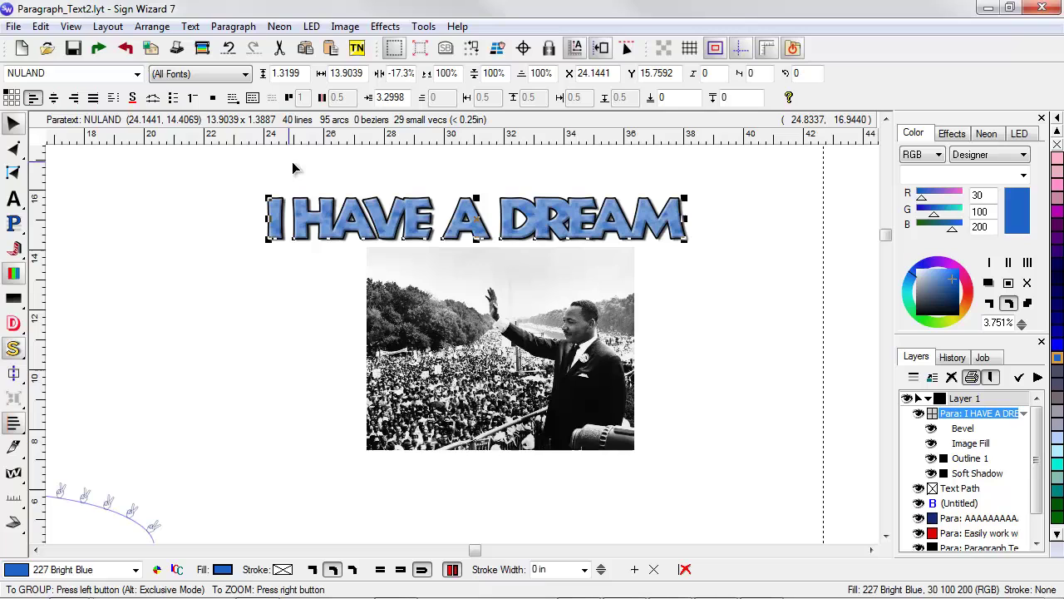
left_click(137, 74)
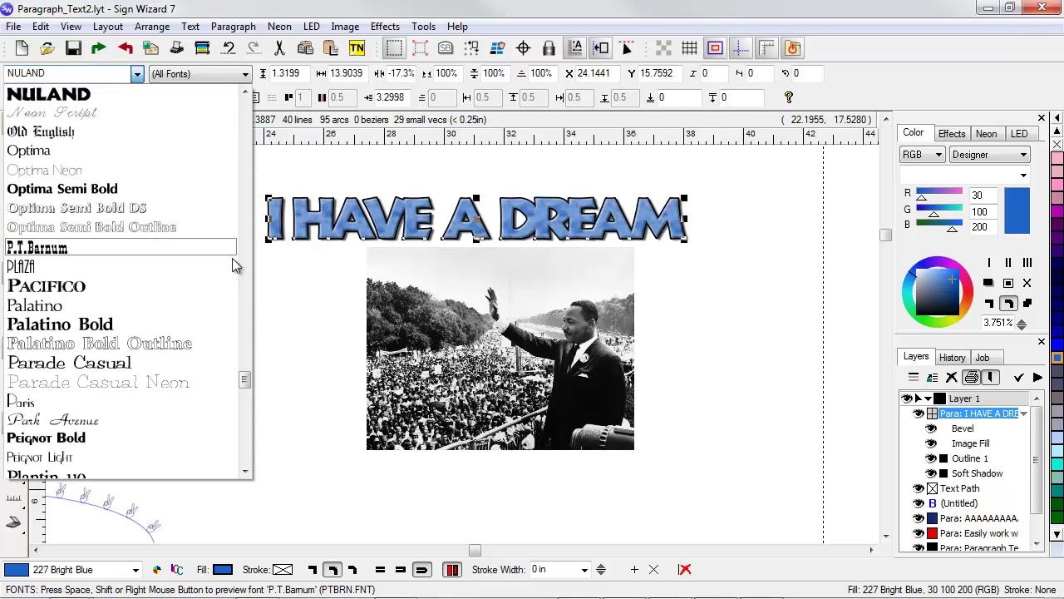
left_click_drag(245, 379, 245, 308)
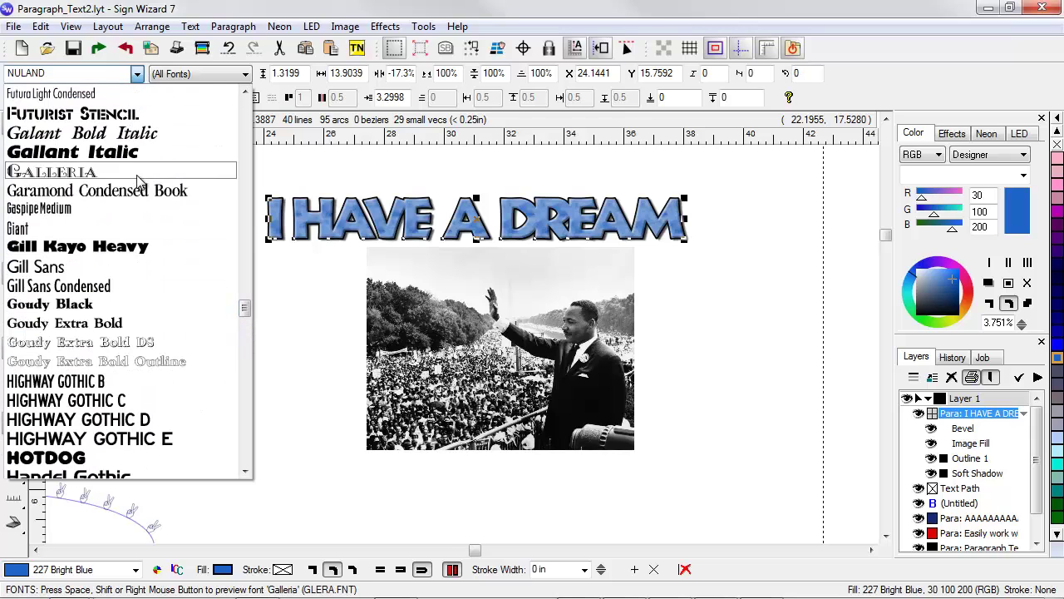
left_click(123, 247)
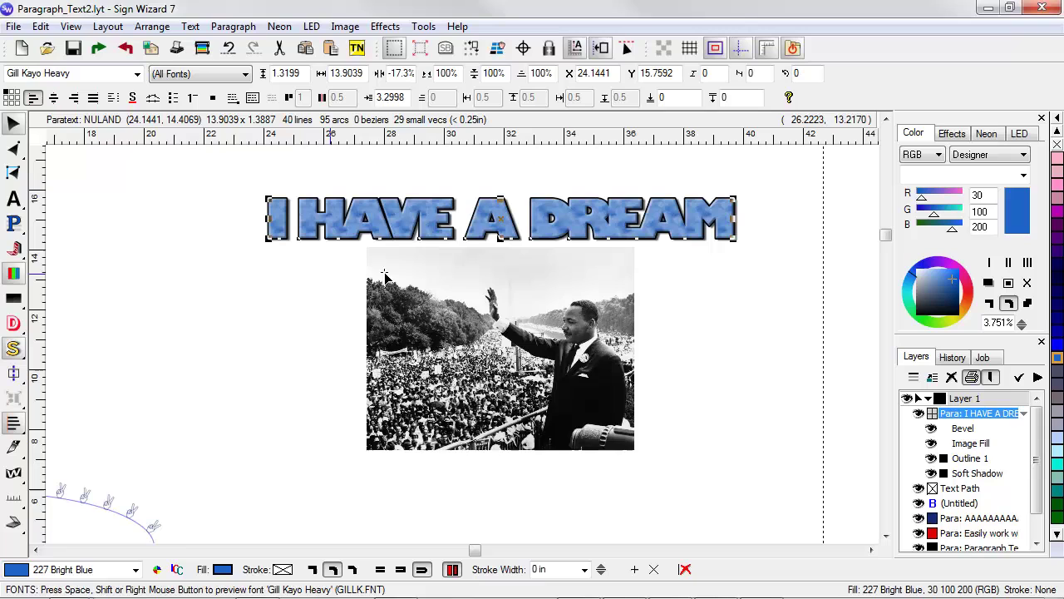
- Tighten the headline's letter spacing to -29.6% and narrow its width to 88.6%
left_click_drag(244, 249, 819, 188)
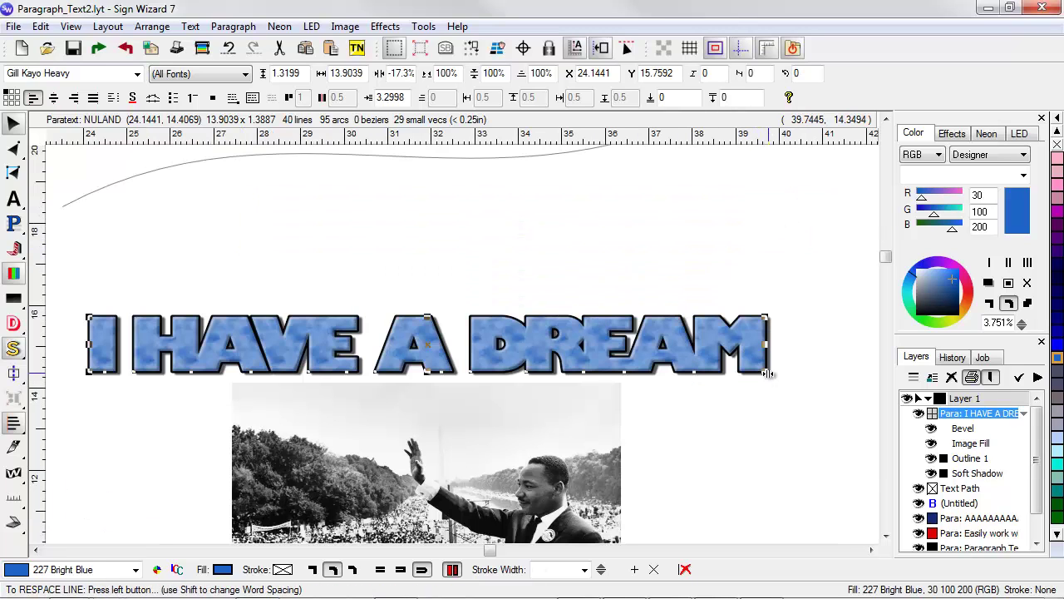
left_click_drag(767, 373, 717, 375)
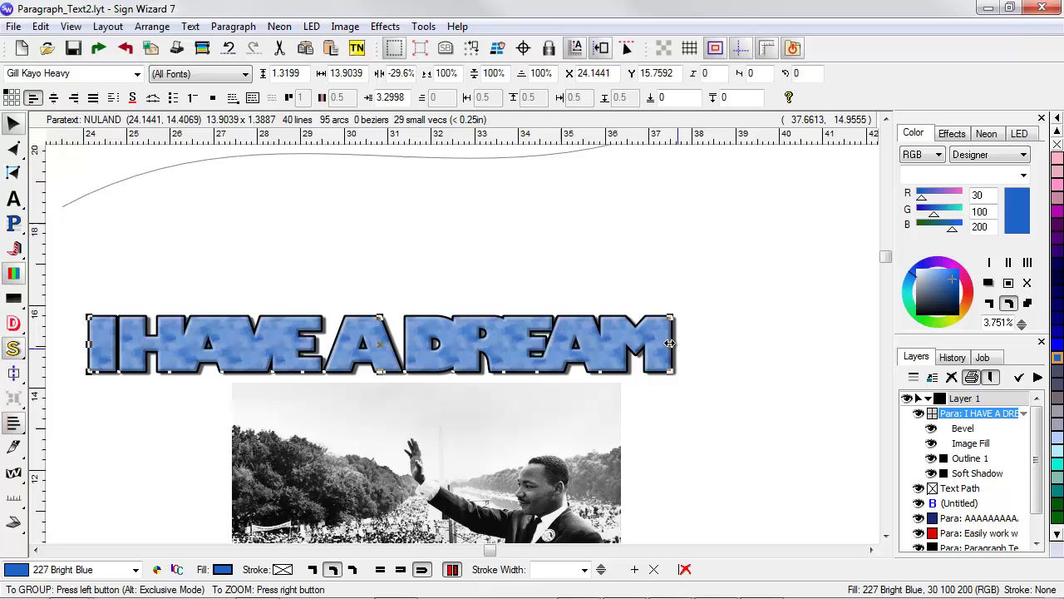
left_click_drag(671, 342, 608, 344)
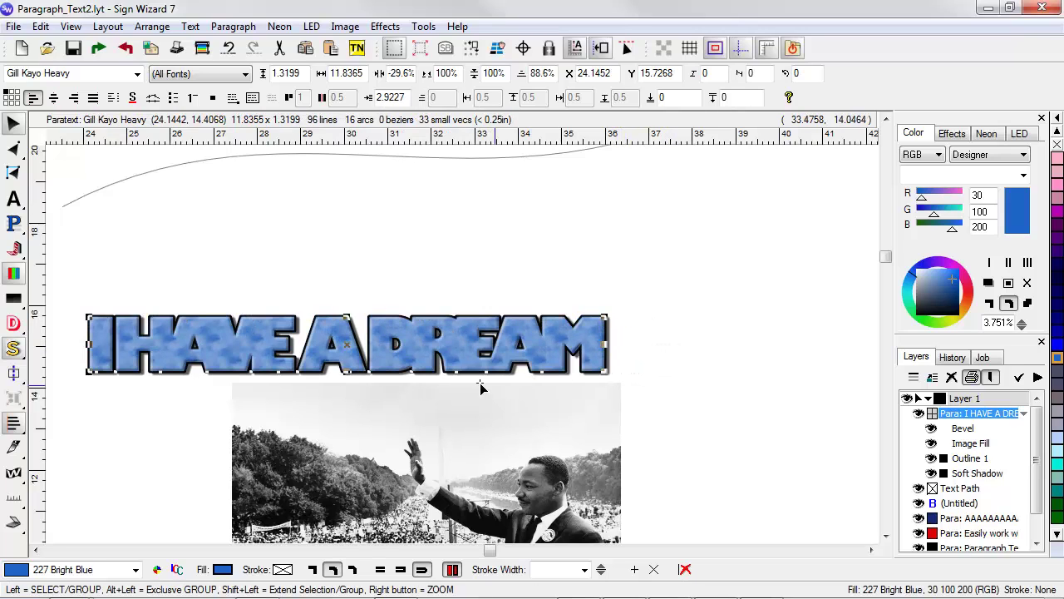
- Remove the headline's image fill so it becomes solid blue
left_click(385, 26)
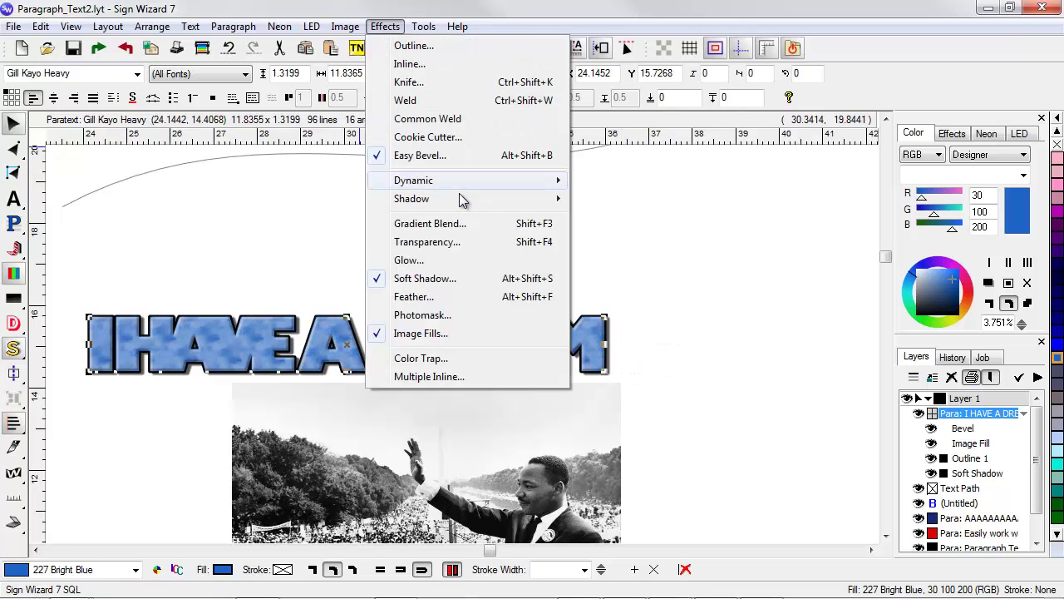
left_click(466, 333)
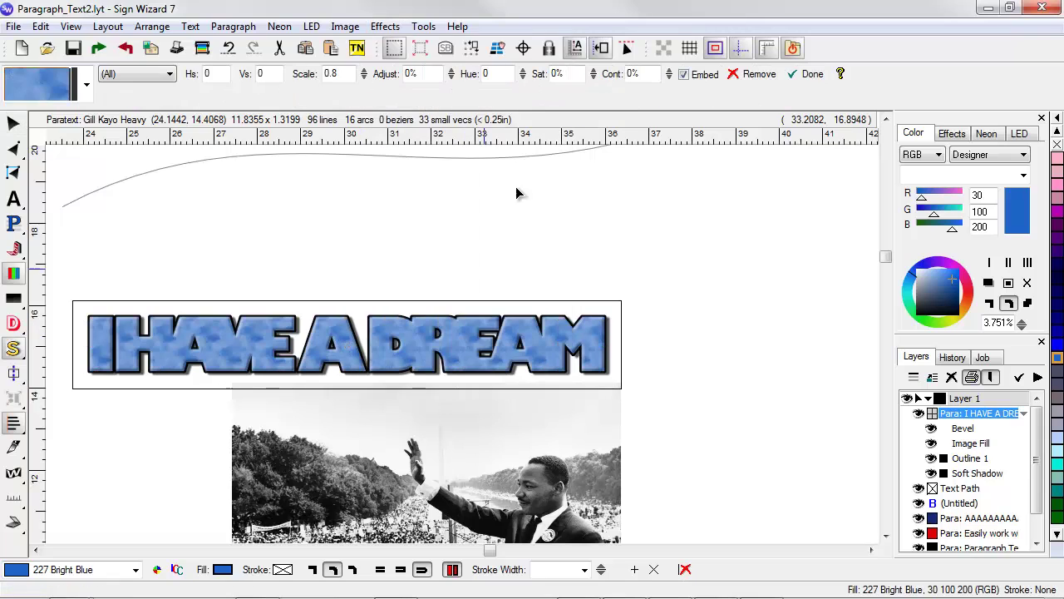
left_click(756, 75)
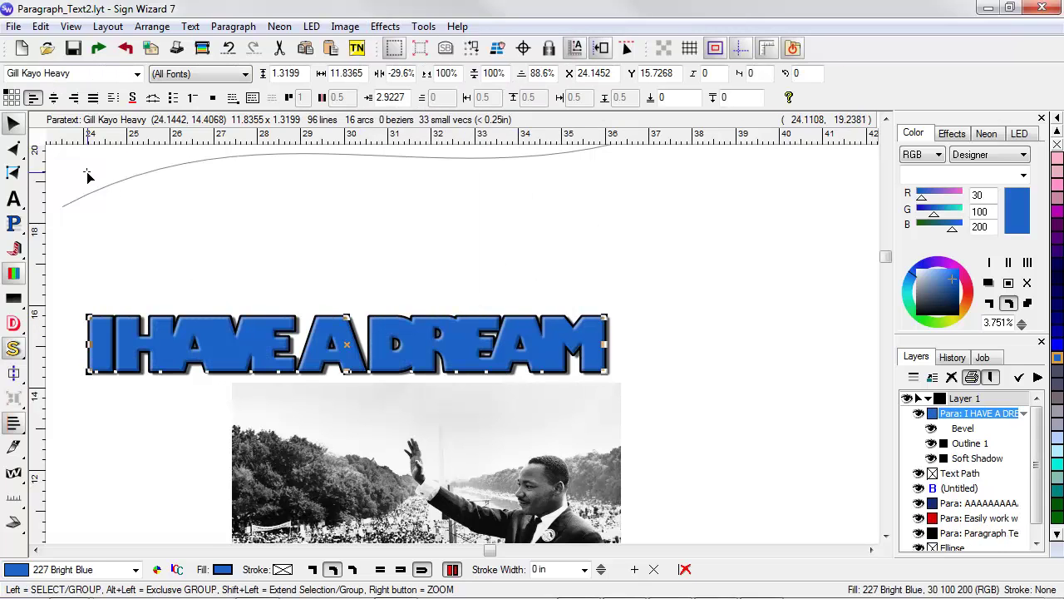
- Place the headline across the photo and delete 'I HAVE A ' so it reads DREAM
left_click_drag(246, 349, 403, 509)
right_click(392, 404)
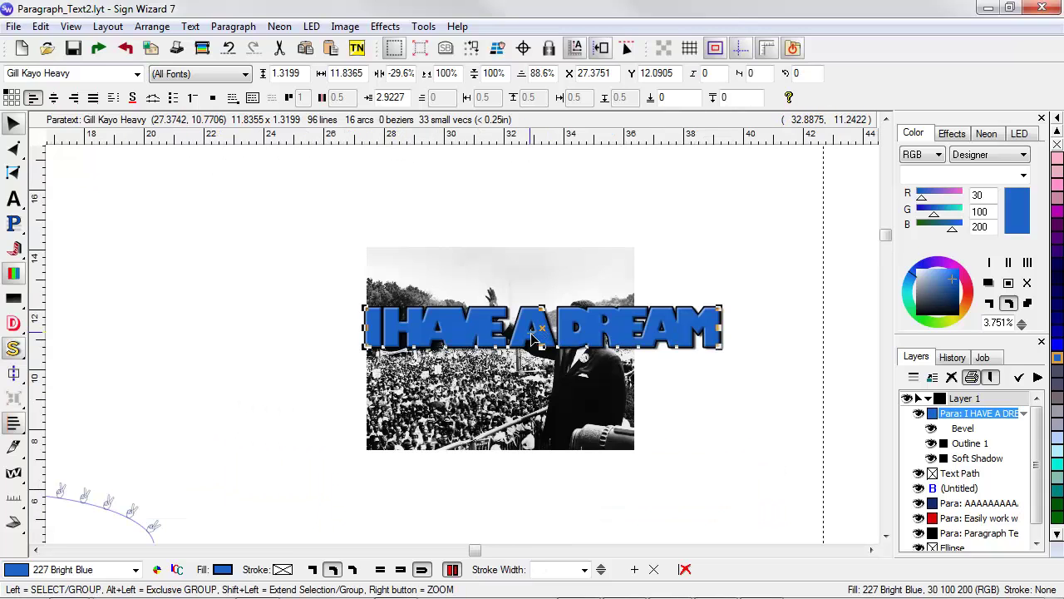
double_click(574, 333)
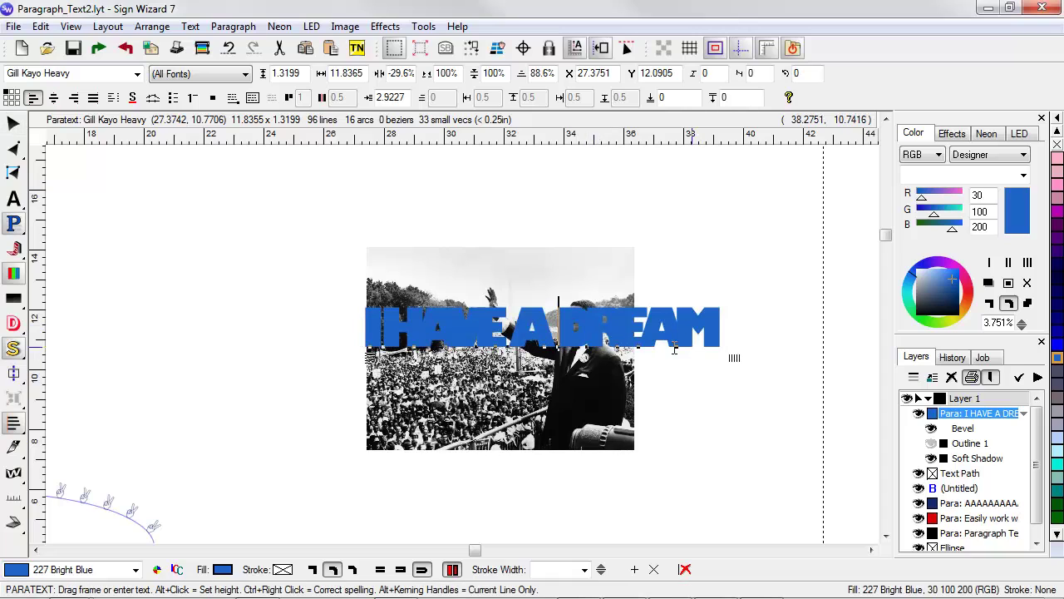
key("BackSpace")
key("BackSpace")
key("BackSpace")
key("BackSpace")
key("BackSpace")
key("BackSpace")
key("BackSpace")
key("BackSpace")
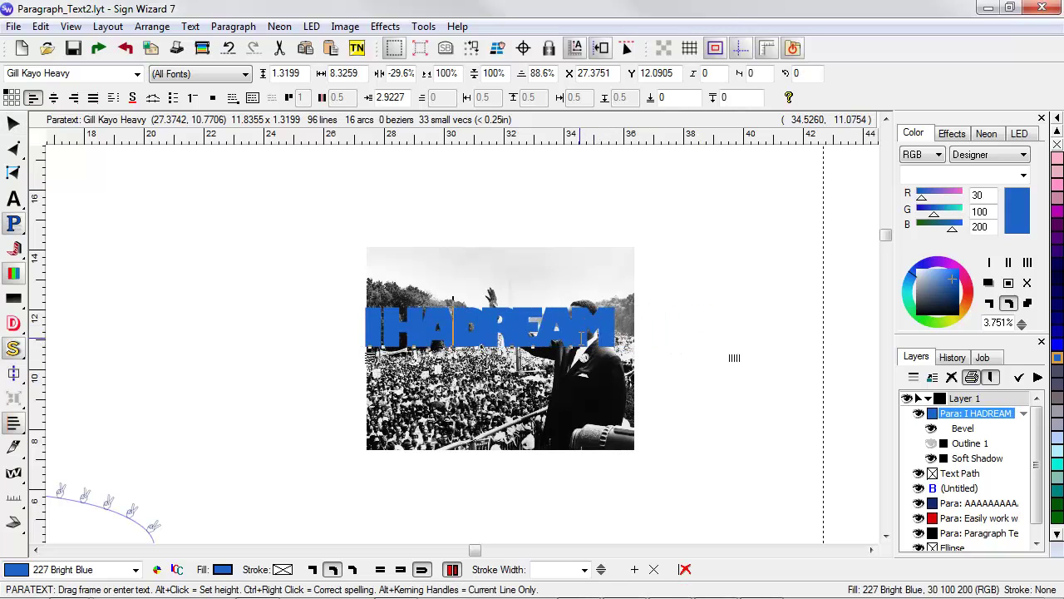
key("BackSpace")
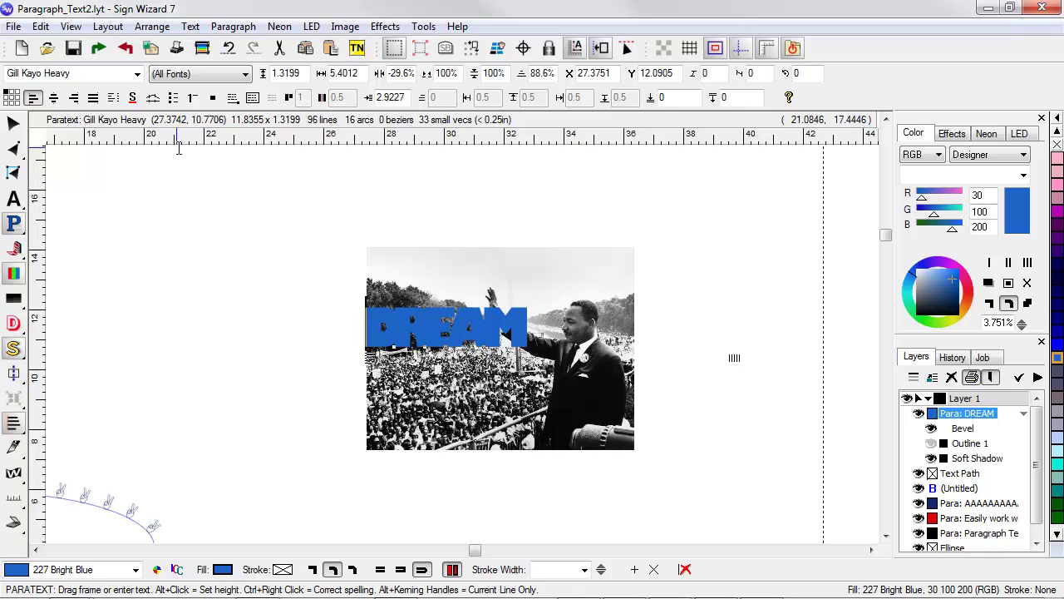
- Scale DREAM up to 8.7661 × 2.1425 across the photo and group them together
left_click(13, 123)
left_click_drag(529, 308, 627, 274)
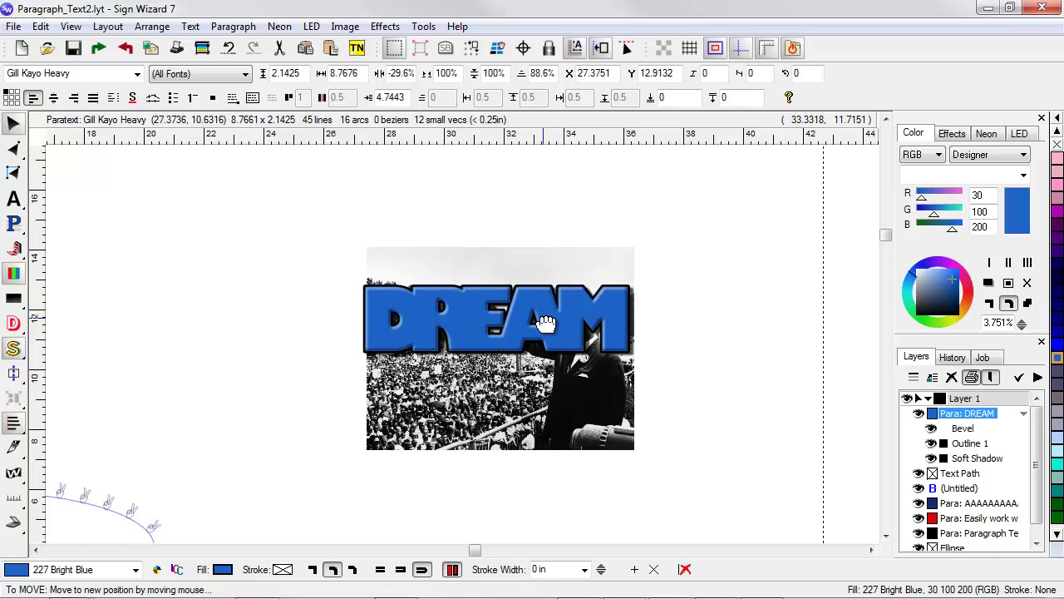
left_click_drag(541, 320, 549, 330)
left_click_drag(339, 224, 566, 422)
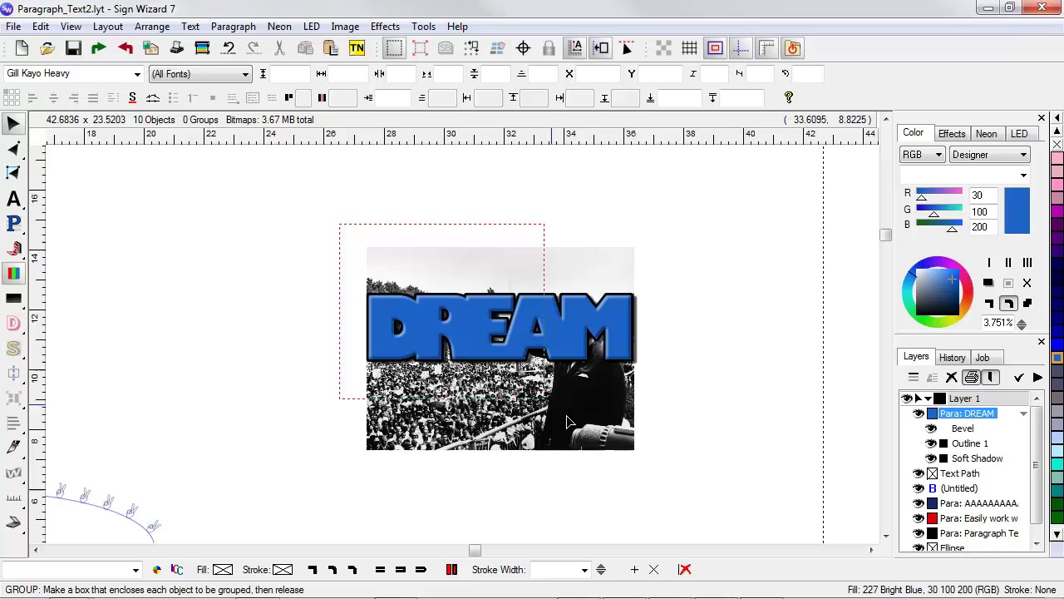
left_click_drag(701, 500, 701, 500)
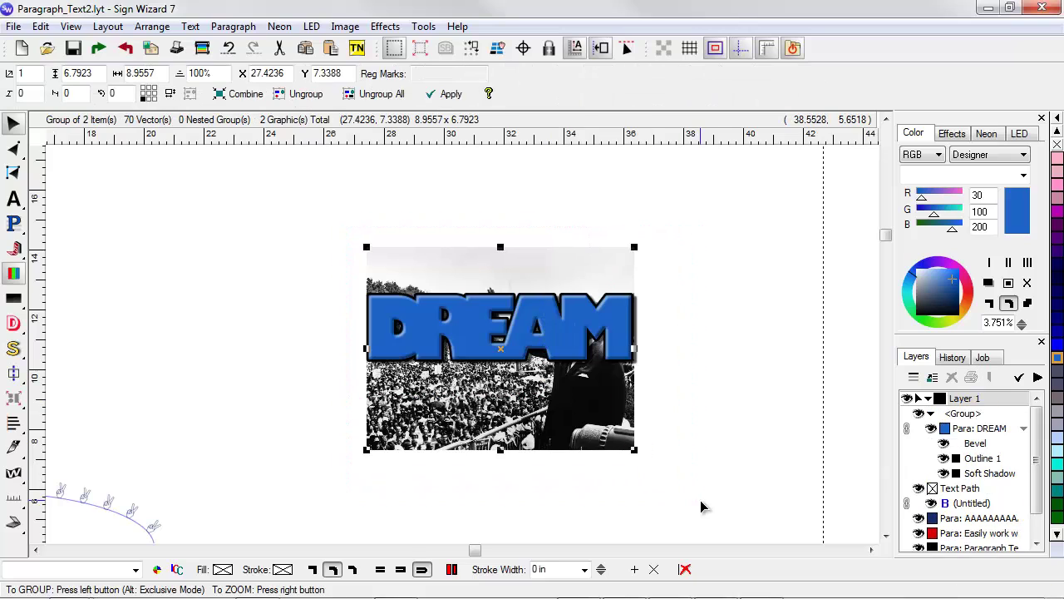
- Photomask the photo into DREAM at scale 1.124, positioning the face within the last letters
left_click(385, 26)
left_click(464, 318)
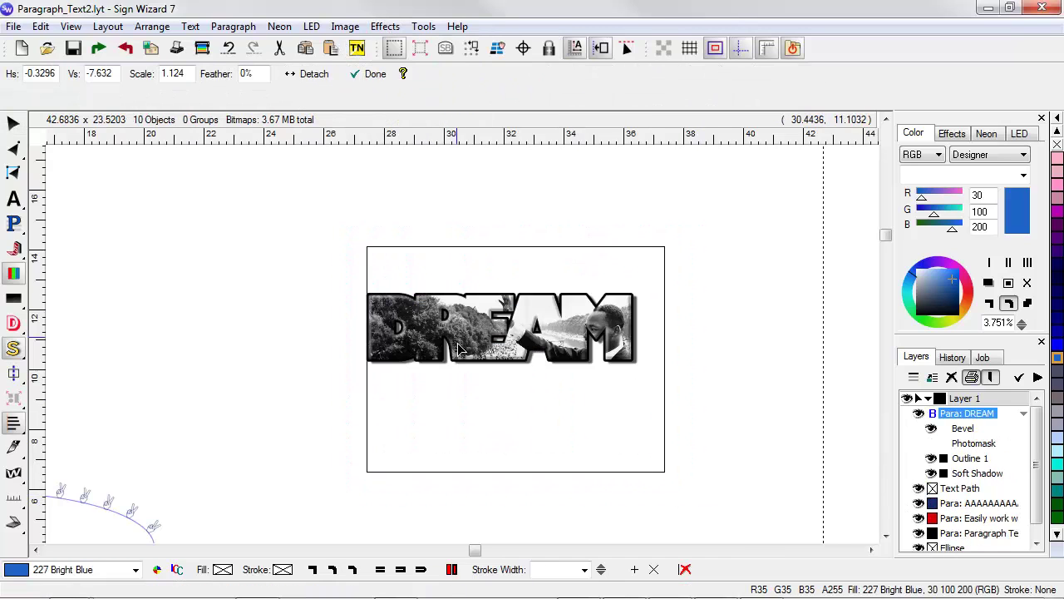
left_click_drag(487, 340, 454, 341)
key("z")
left_click_drag(341, 251, 677, 393)
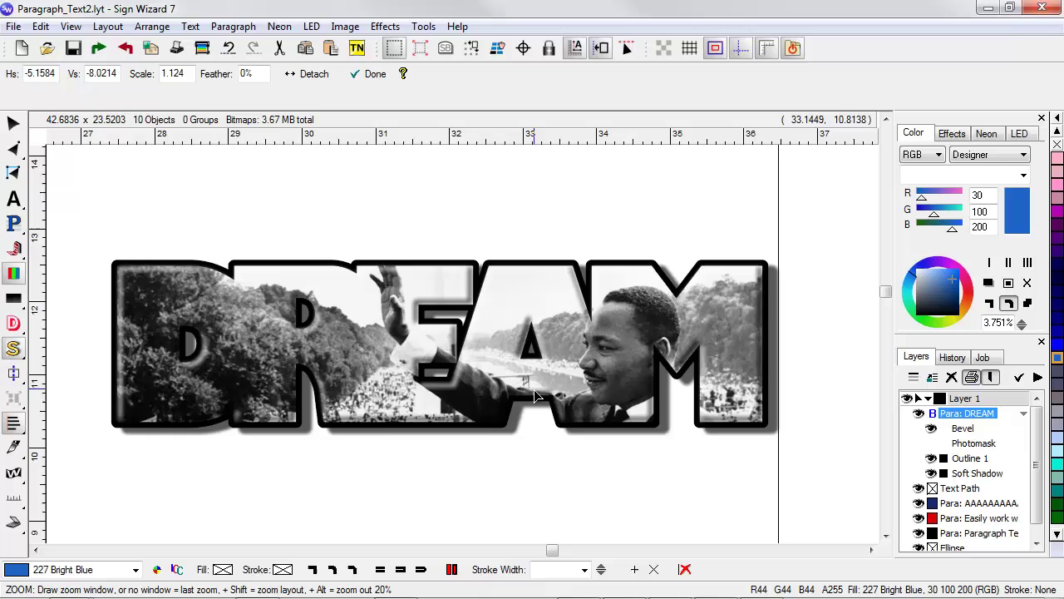
left_click_drag(549, 391, 530, 372)
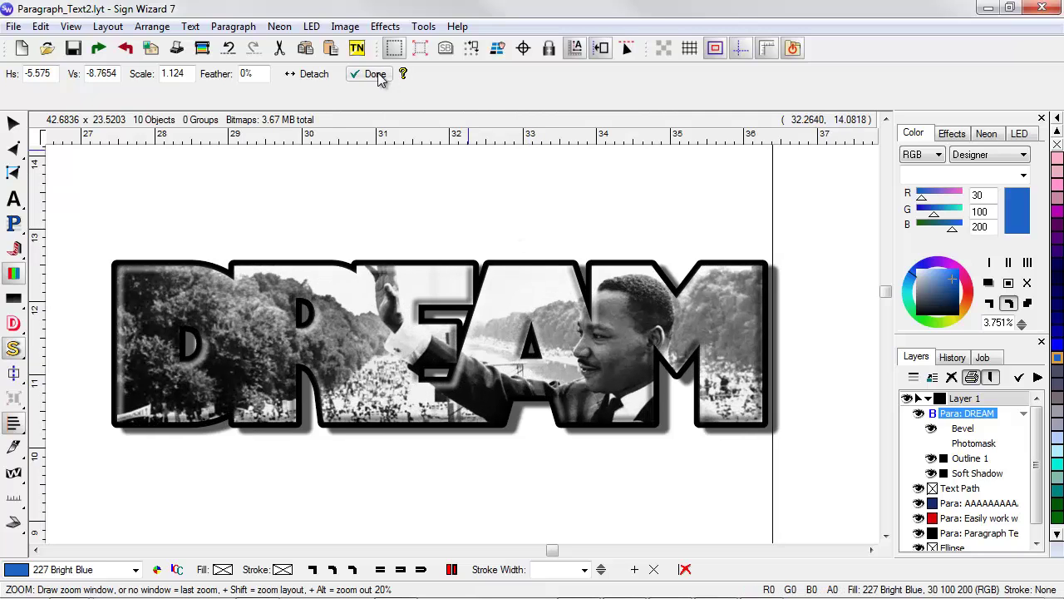
left_click(370, 73)
left_click_drag(577, 348, 564, 338)
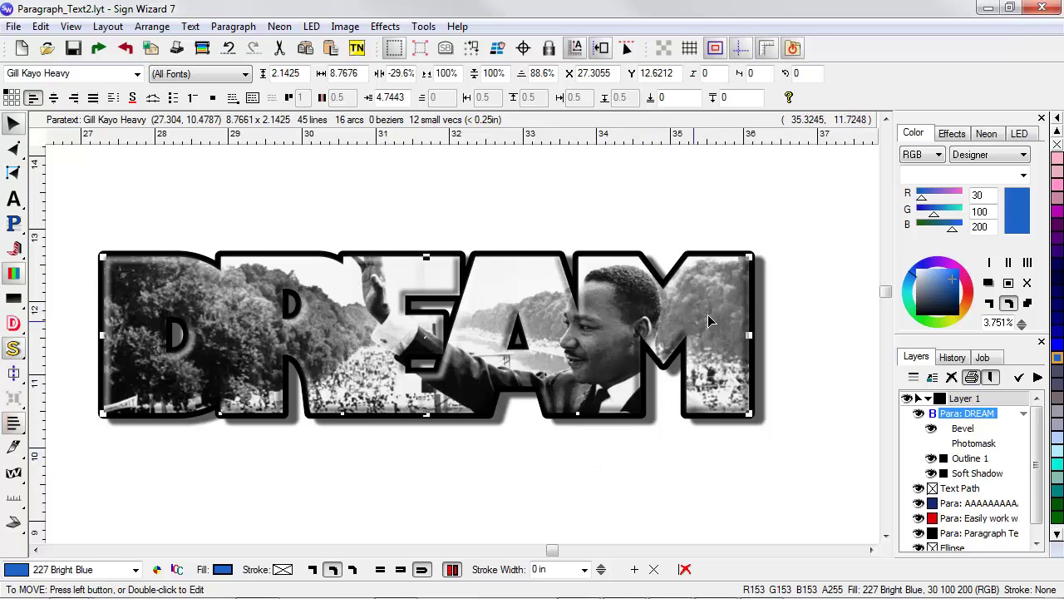
- Move the photo-filled DREAM left to X 12.1936, Y 12.8725, below the bullet list
scroll(579, 377, "down", 2)
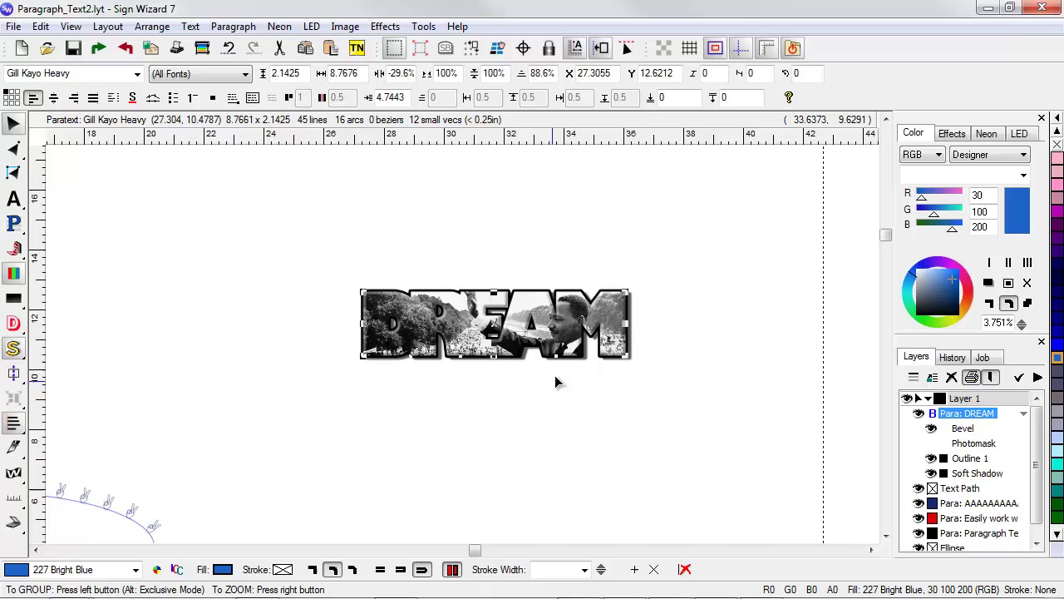
scroll(555, 381, "down", 2)
left_click_drag(624, 345, 374, 341)
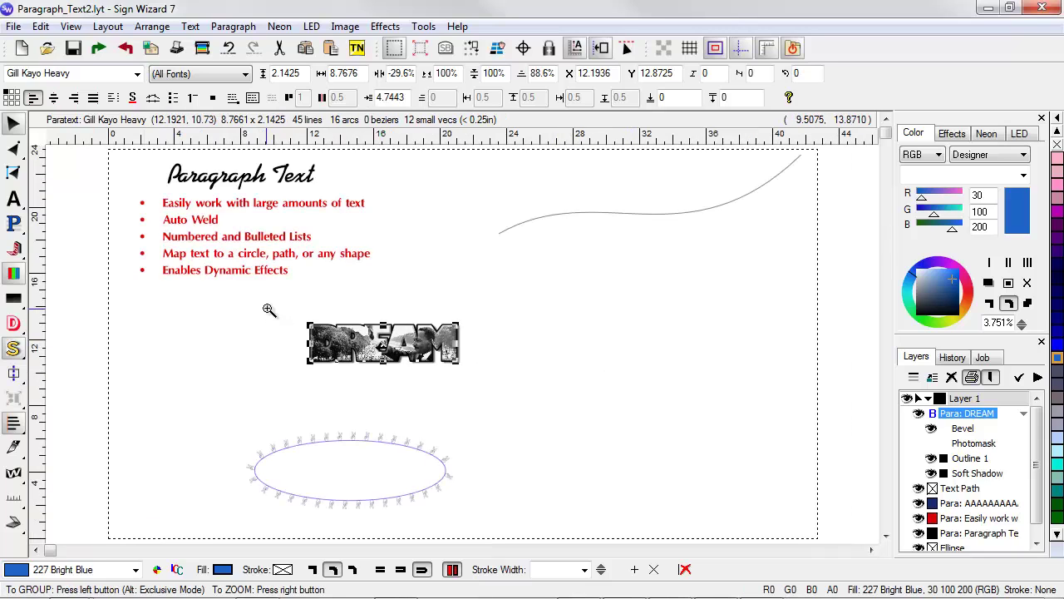
left_click_drag(269, 310, 541, 409)
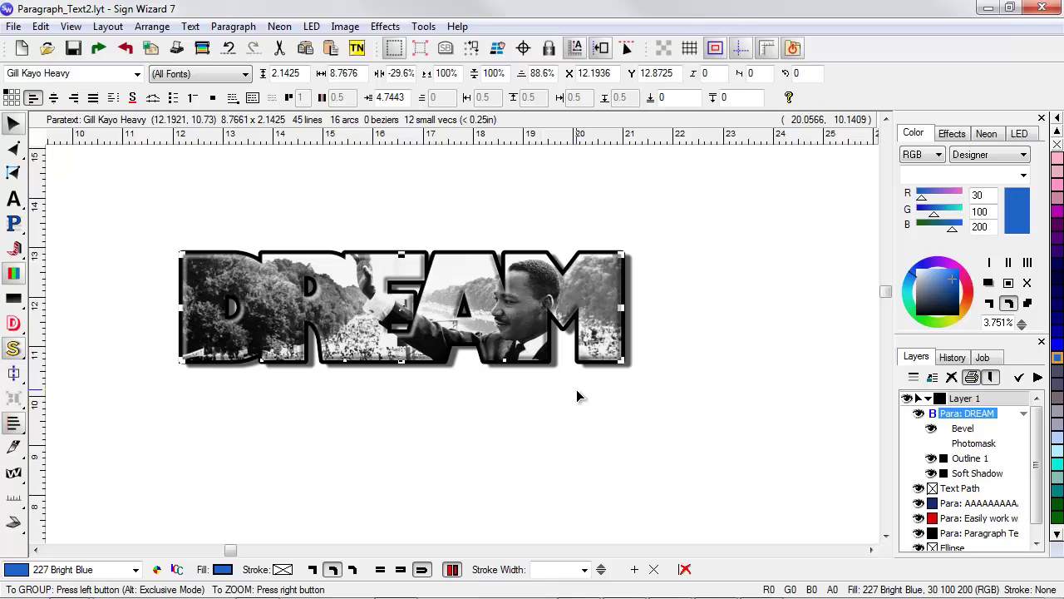
left_click(580, 396)
right_click(580, 396)
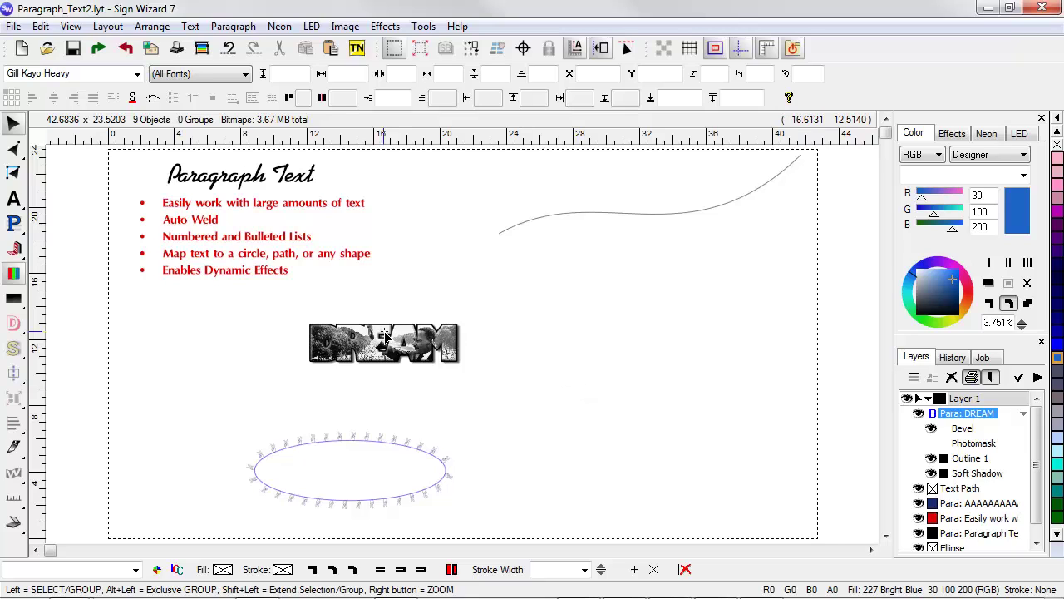
left_click_drag(291, 371, 481, 317)
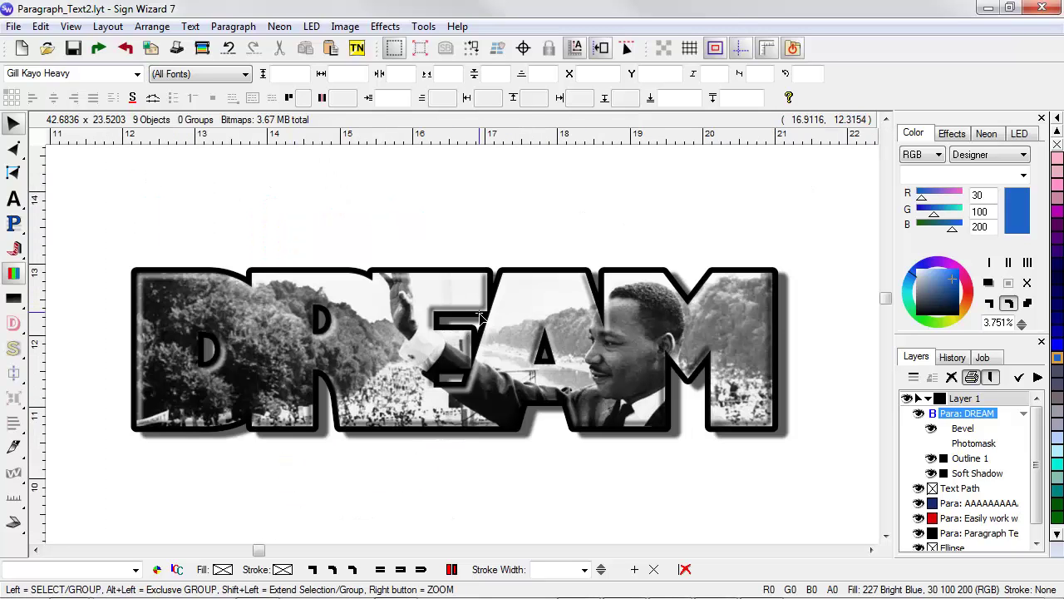